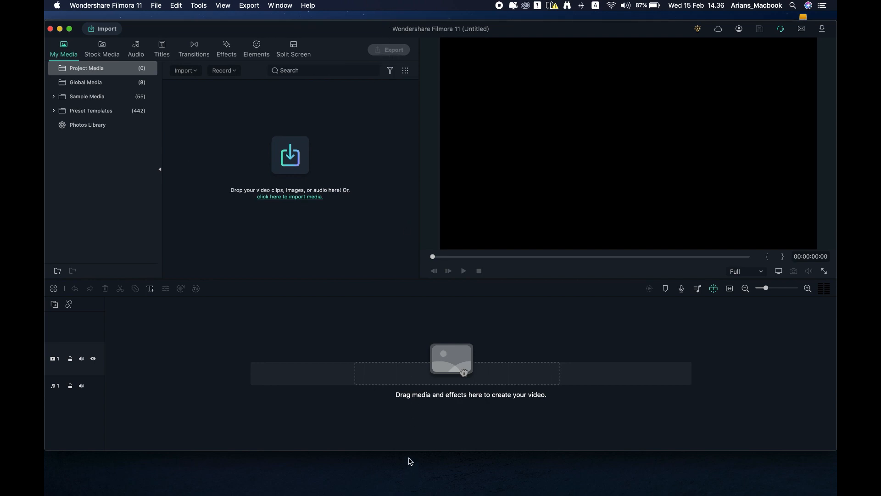
Step: Enlarge the editor window and set Project Settings to 9:16 Portrait at 720 x 1280
{"action": "left_click_drag", "start_coordinate": [410, 454], "coordinate": [411, 471]}
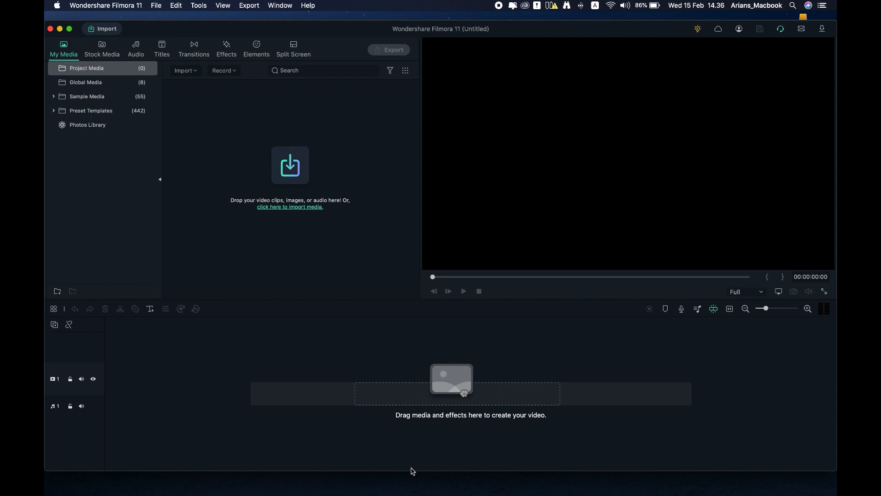
{"action": "left_click", "coordinate": [157, 6]}
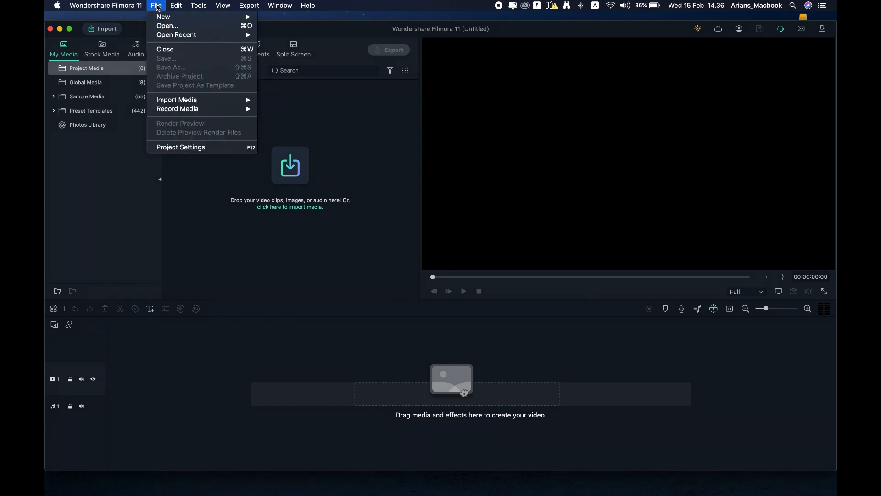
{"action": "left_click", "coordinate": [196, 146]}
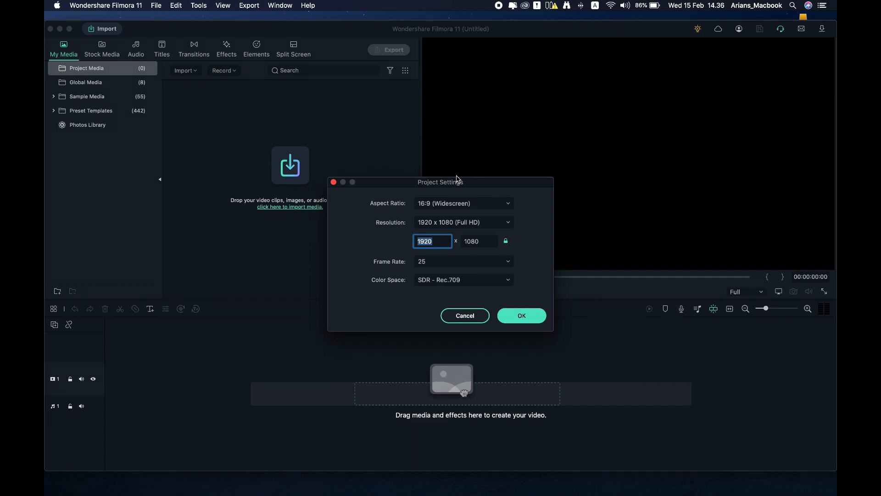
{"action": "left_click", "coordinate": [458, 205]}
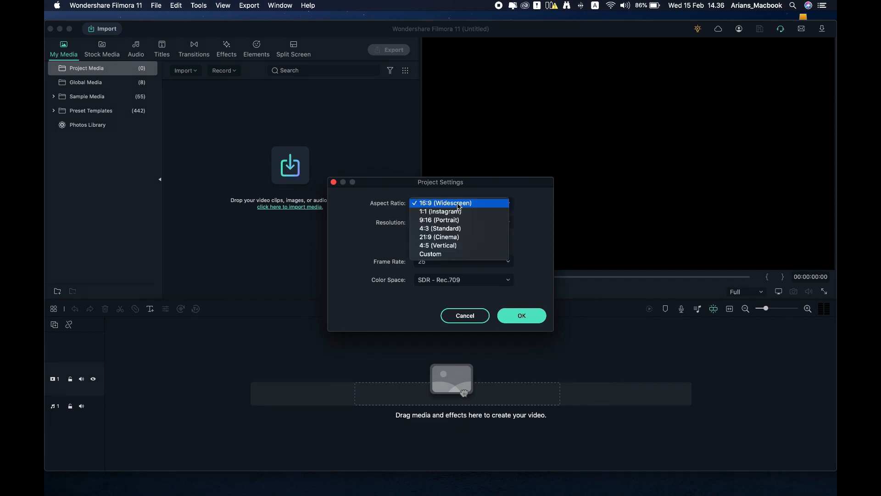
{"action": "left_click", "coordinate": [439, 220]}
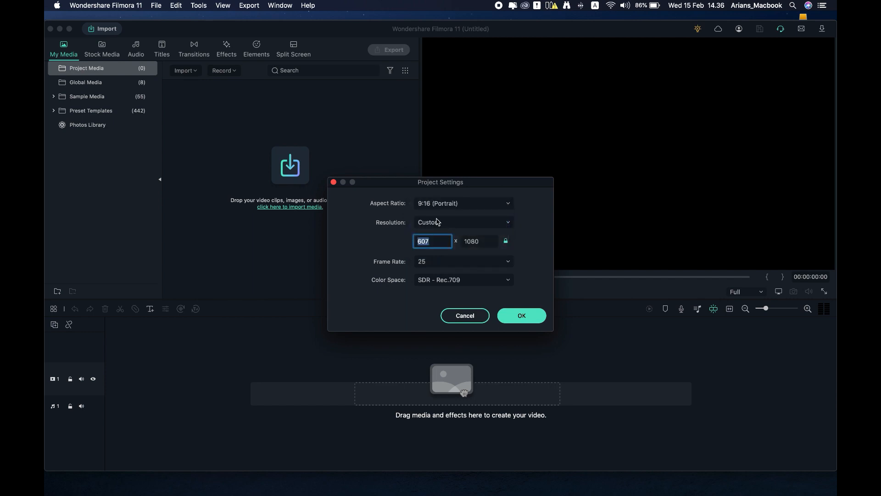
{"action": "left_click", "coordinate": [499, 224]}
{"action": "left_click", "coordinate": [457, 197]}
{"action": "left_click", "coordinate": [528, 318]}
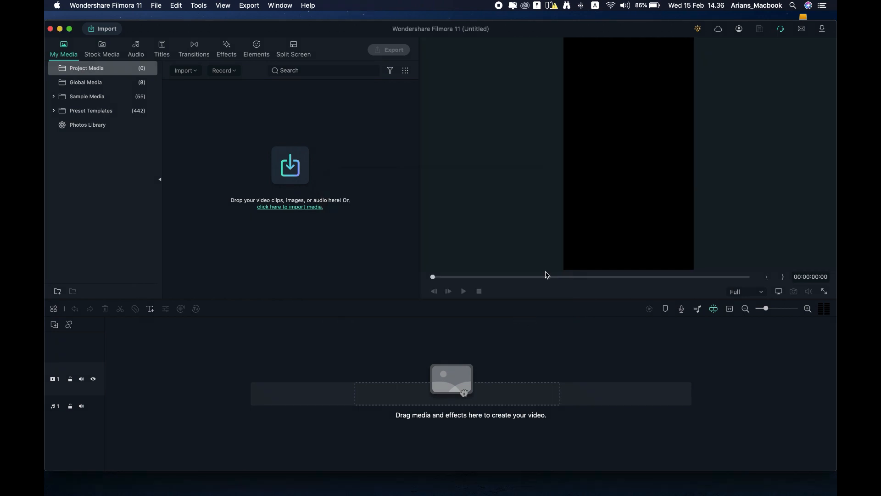
Step: Drag Ayat La tahzan Mossad.wav from Finder's Music folder into Filmora's media panel
{"action": "mouse_move", "coordinate": [395, 486]}
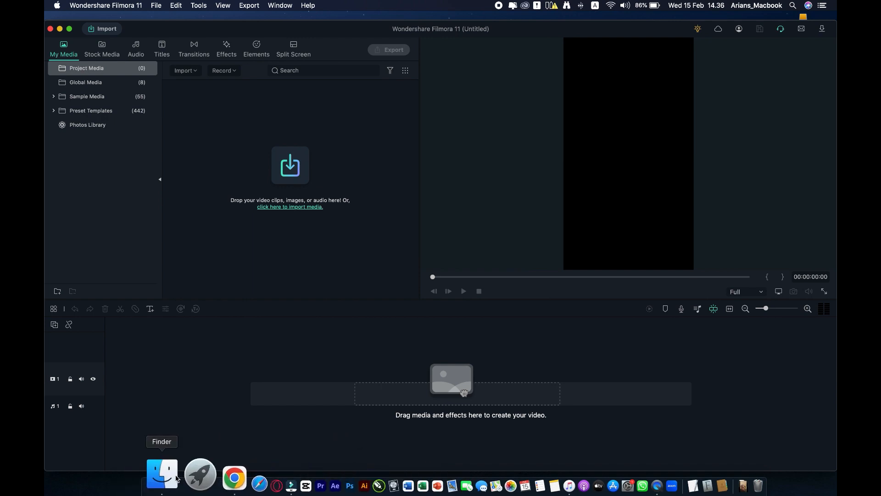
{"action": "left_click", "coordinate": [168, 475]}
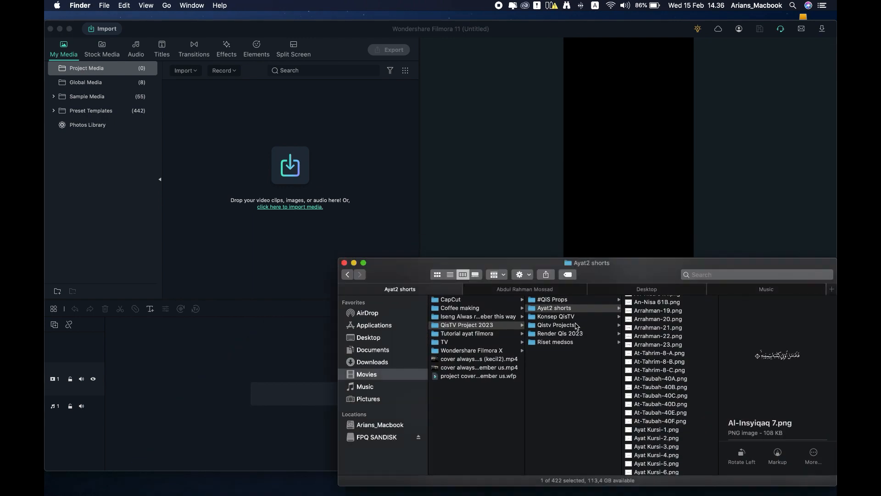
{"action": "left_click", "coordinate": [782, 291]}
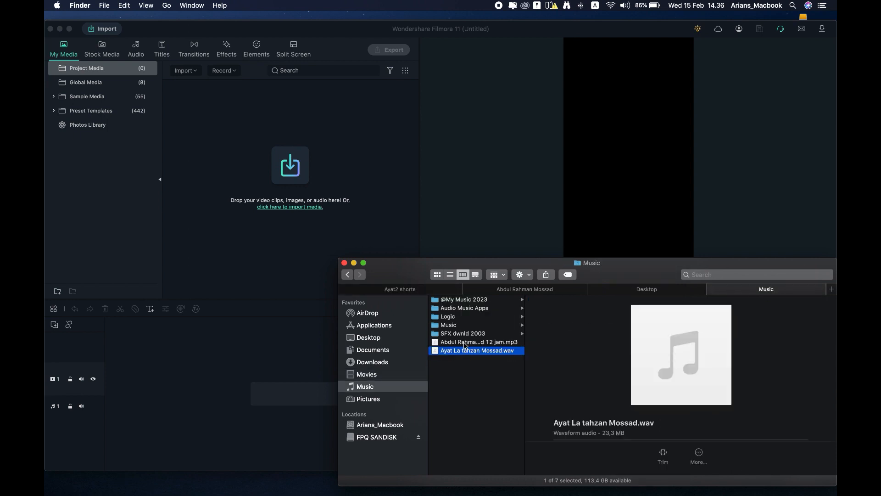
{"action": "key", "text": "Up"}
{"action": "key", "text": "Down"}
{"action": "left_click_drag", "start_coordinate": [482, 352], "coordinate": [289, 193]}
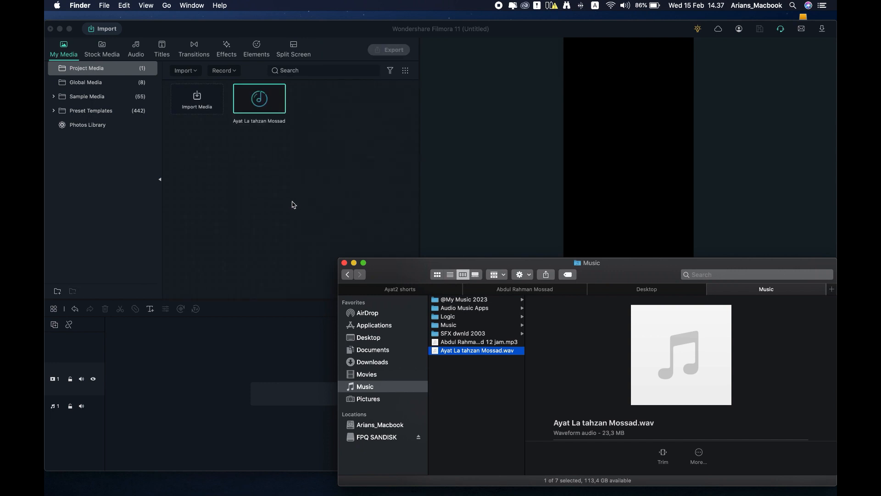
{"action": "left_click", "coordinate": [294, 205]}
{"action": "mouse_move", "coordinate": [262, 110]}
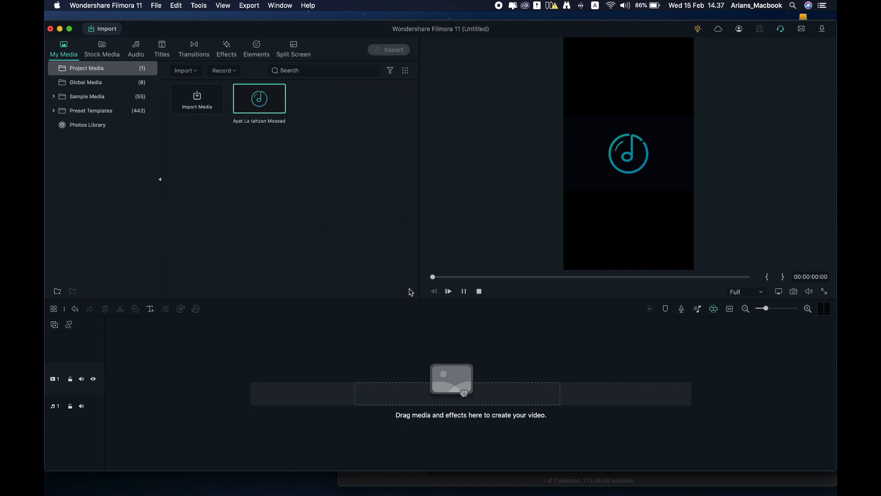
Step: Preview the recitation audio from about 32 seconds through to its end
{"action": "left_click", "coordinate": [552, 276]}
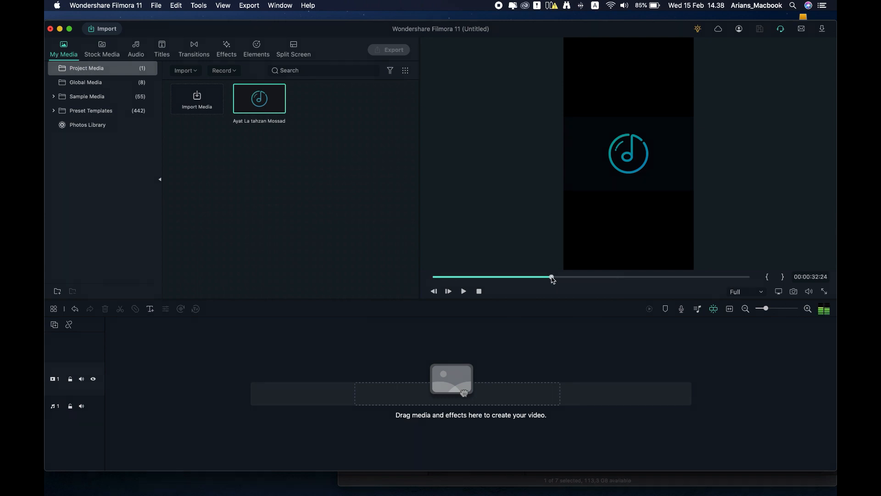
{"action": "left_click", "coordinate": [545, 277]}
{"action": "key", "text": "space"}
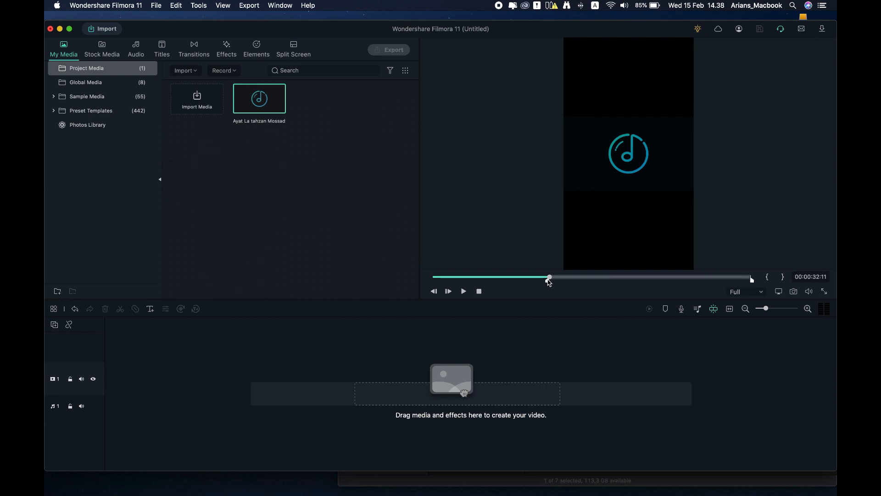
{"action": "key", "text": "space"}
{"action": "left_click", "coordinate": [678, 276]}
{"action": "left_click", "coordinate": [753, 279]}
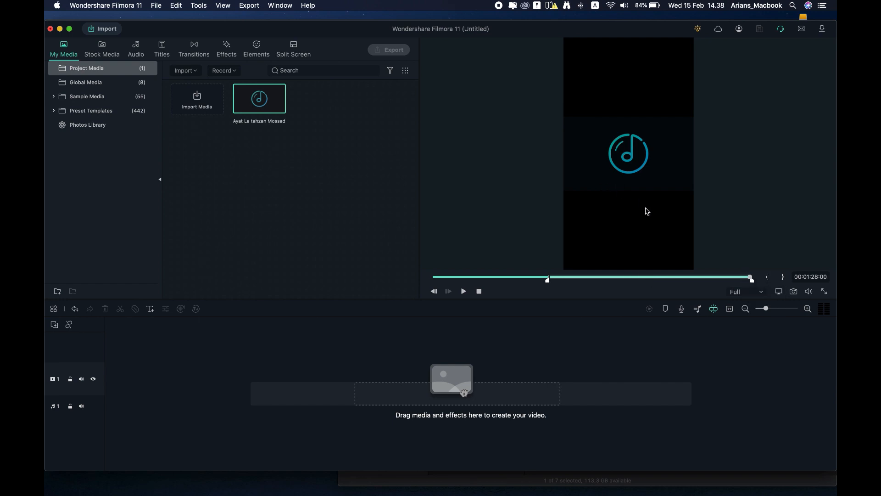
Step: Mark 1:20 as the out point and add the marked recitation to the audio track
{"action": "left_click", "coordinate": [724, 277]}
{"action": "key", "text": "o"}
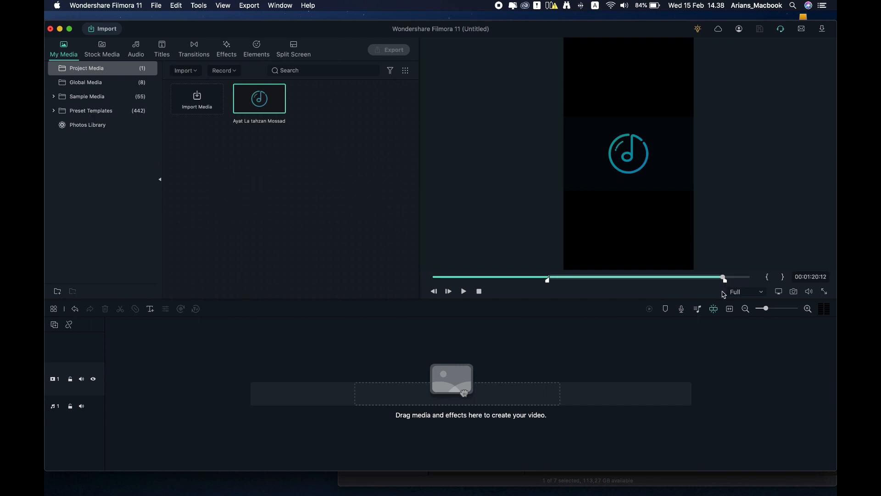
{"action": "left_click_drag", "start_coordinate": [726, 278], "coordinate": [751, 278]}
{"action": "left_click_drag", "start_coordinate": [633, 179], "coordinate": [119, 381]}
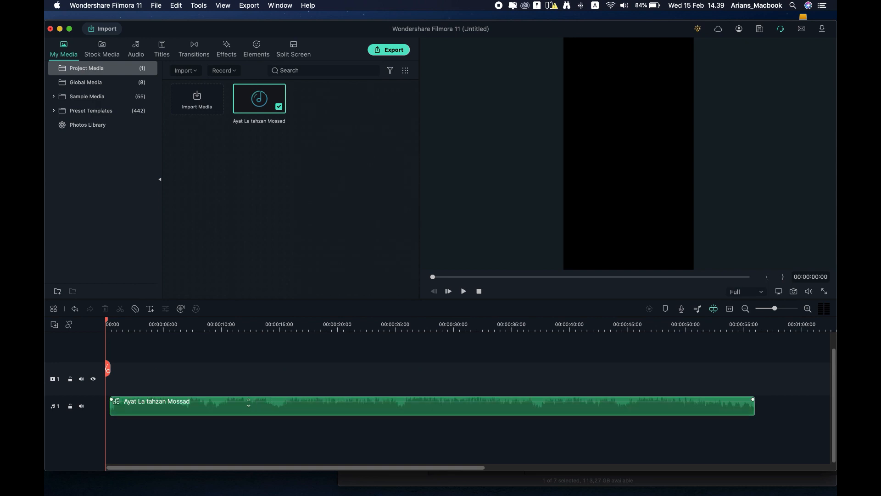
Step: Align the recitation clip to 00:00 and check where it ends on the ruler
{"action": "left_click_drag", "start_coordinate": [223, 409], "coordinate": [218, 410]}
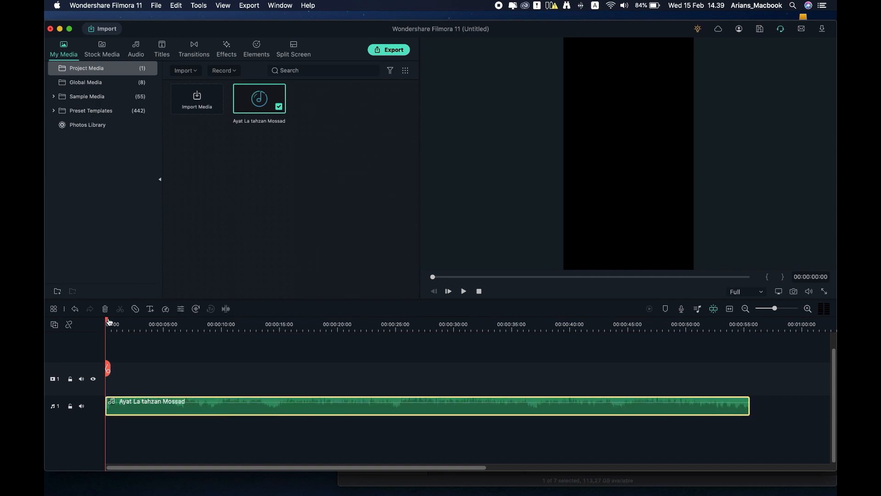
{"action": "left_click", "coordinate": [748, 324]}
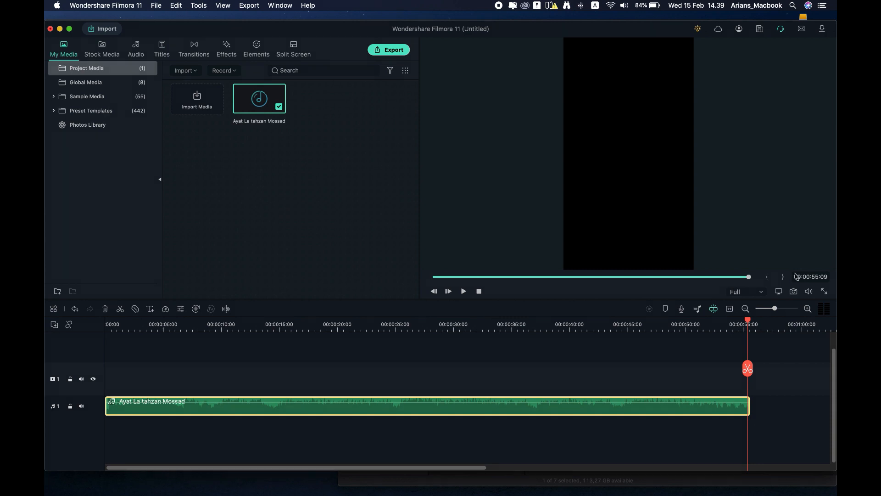
{"action": "left_click", "coordinate": [797, 325]}
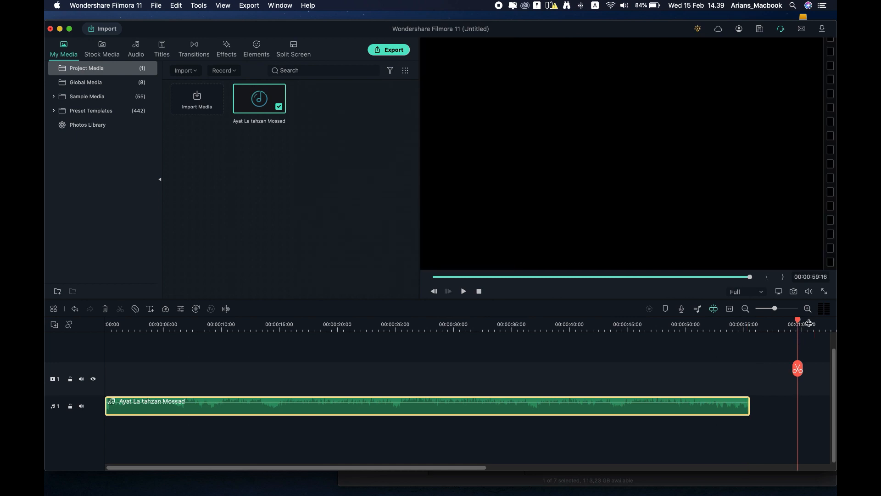
{"action": "left_click", "coordinate": [810, 323]}
{"action": "left_click", "coordinate": [750, 325]}
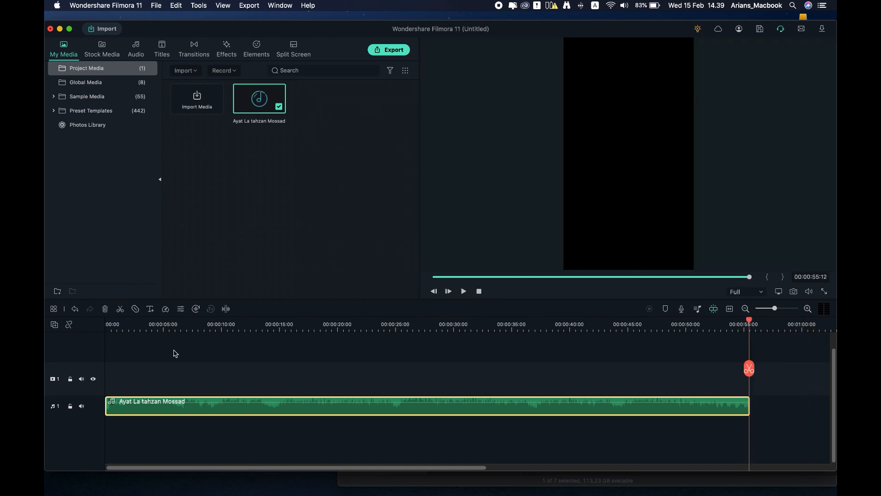
{"action": "left_click", "coordinate": [110, 325]}
{"action": "left_click", "coordinate": [138, 403]}
Step: Give the recitation clip 0.5 s fade in and fade out and enable Auto Normalization
{"action": "double_click", "coordinate": [140, 403]}
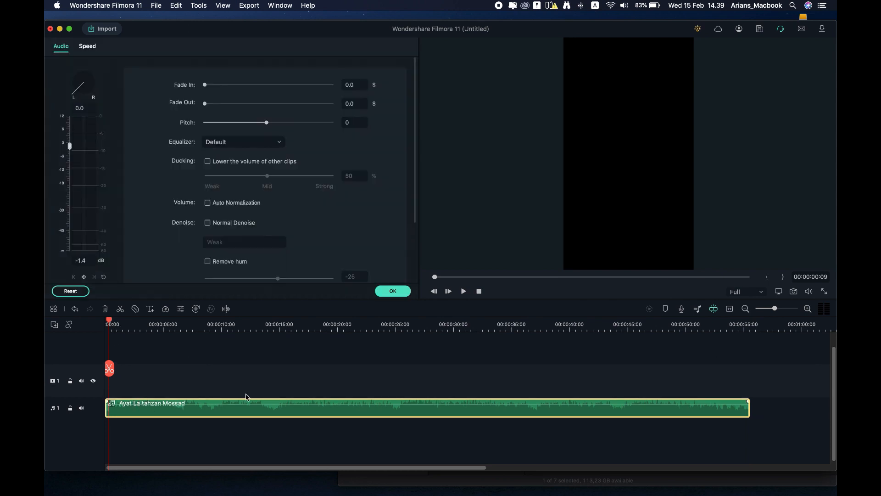
{"action": "key", "text": "Home"}
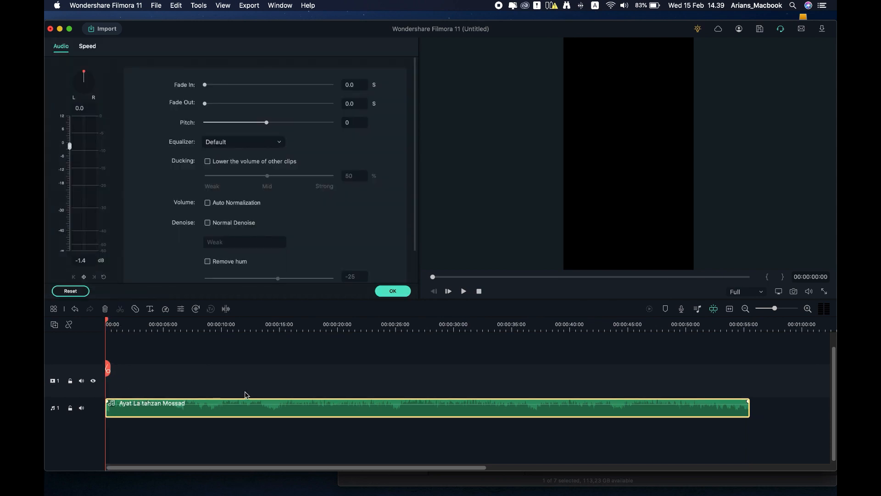
{"action": "key", "text": "space"}
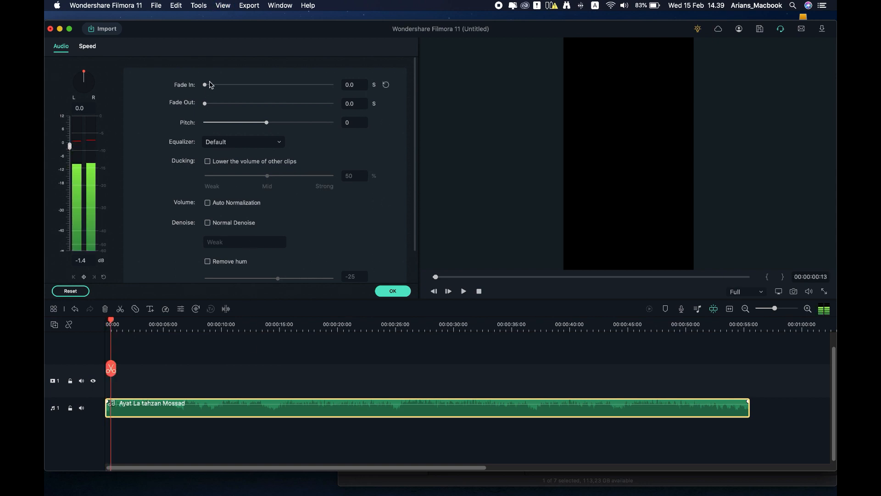
{"action": "left_click_drag", "start_coordinate": [205, 86], "coordinate": [216, 86]}
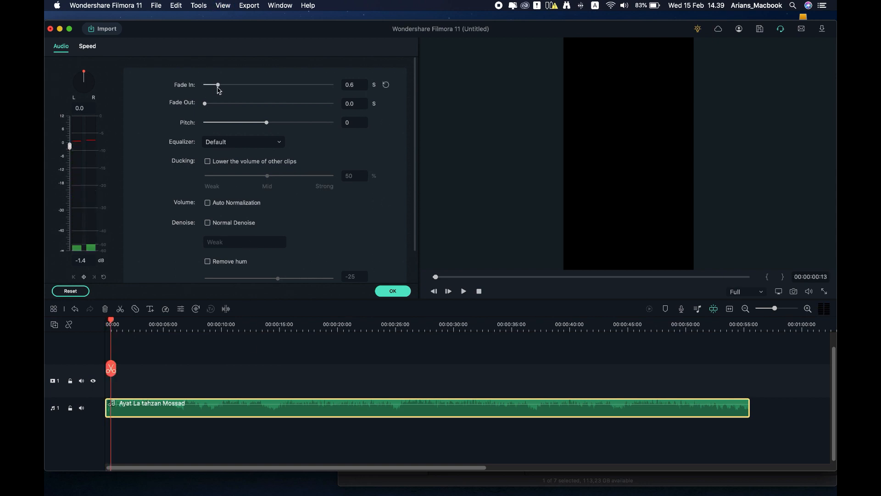
{"action": "key", "text": "space"}
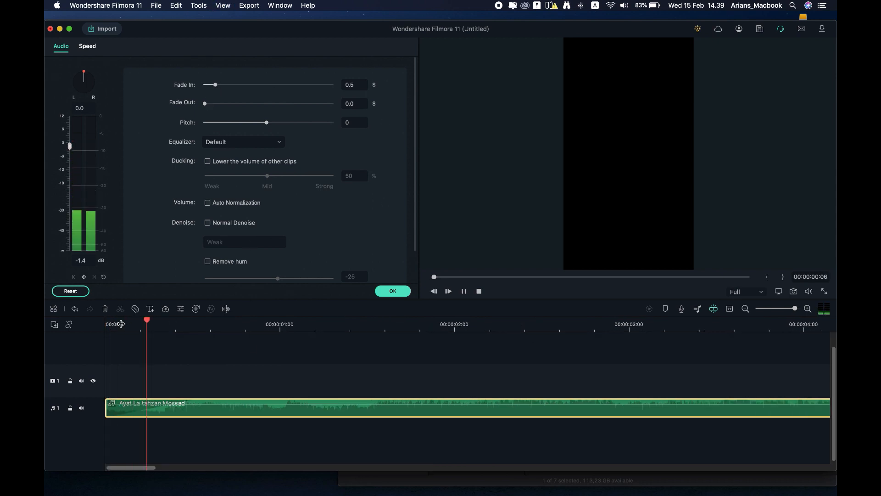
{"action": "key", "text": "space"}
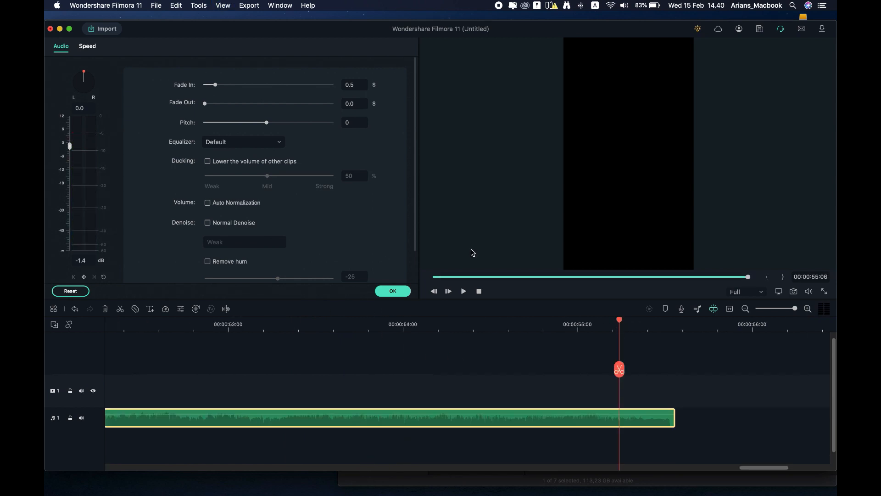
{"action": "left_click_drag", "start_coordinate": [205, 103], "coordinate": [217, 106]}
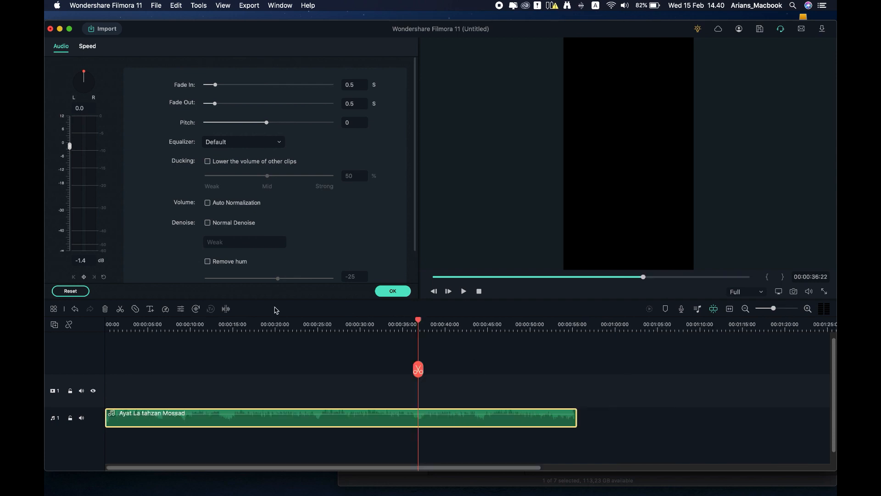
{"action": "left_click", "coordinate": [208, 203]}
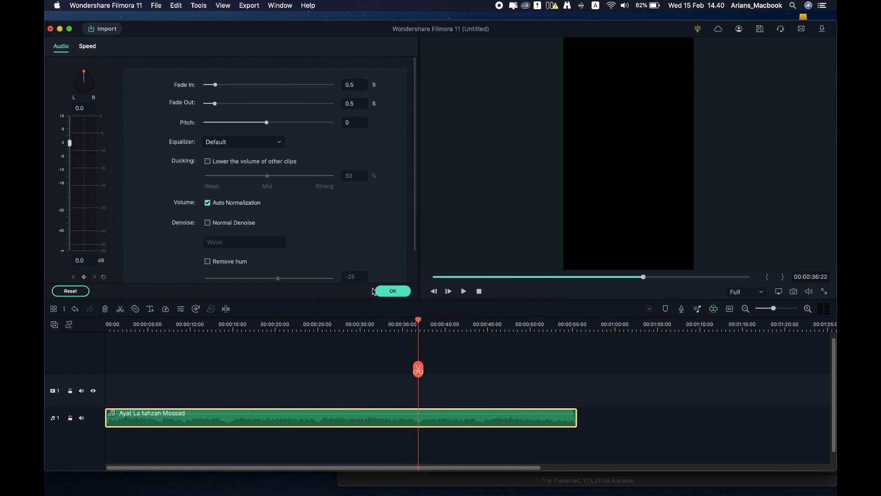
{"action": "left_click", "coordinate": [326, 324]}
{"action": "key", "text": "space"}
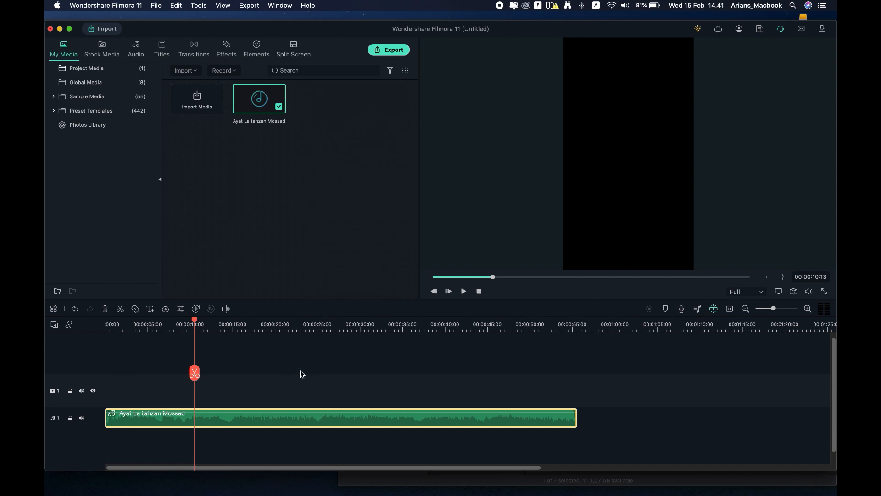
Step: Import At-Taubah-40A through 40F PNGs from the Desktop's Ayat2 shorts folder
{"action": "left_click", "coordinate": [367, 482]}
{"action": "left_click", "coordinate": [640, 290]}
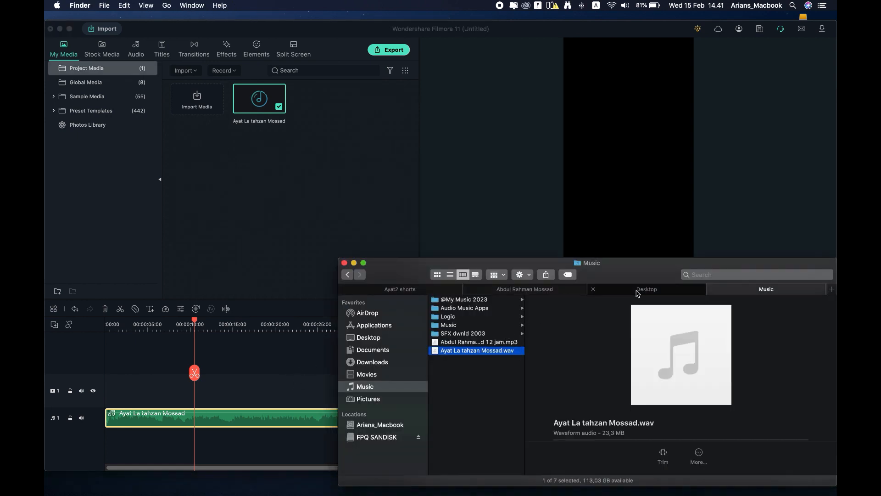
{"action": "left_click", "coordinate": [419, 290]}
{"action": "scroll", "coordinate": [689, 400], "scroll_direction": "down", "scroll_amount": 10}
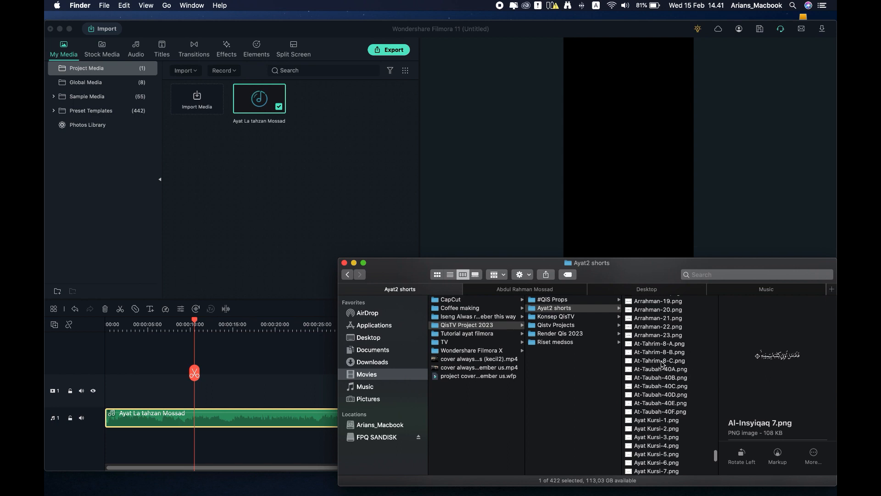
{"action": "left_click", "coordinate": [660, 372]}
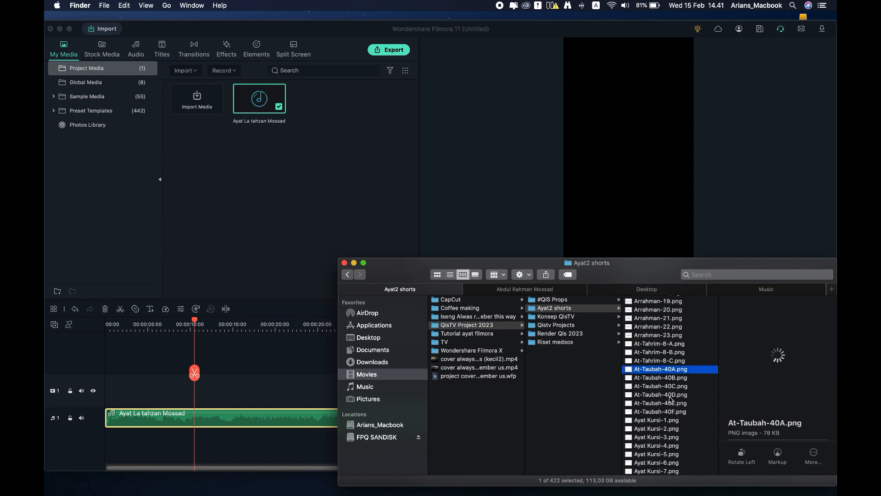
{"action": "left_click", "coordinate": [671, 412], "text": "shift"}
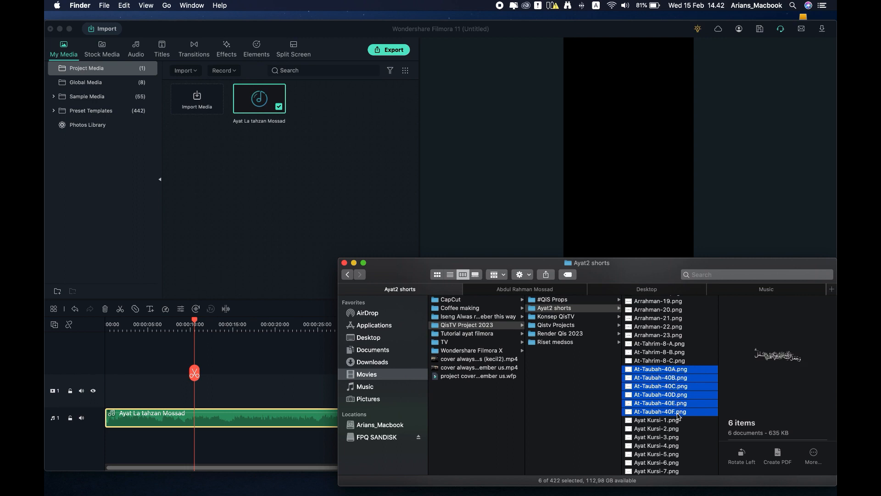
{"action": "left_click_drag", "start_coordinate": [660, 370], "coordinate": [354, 167]}
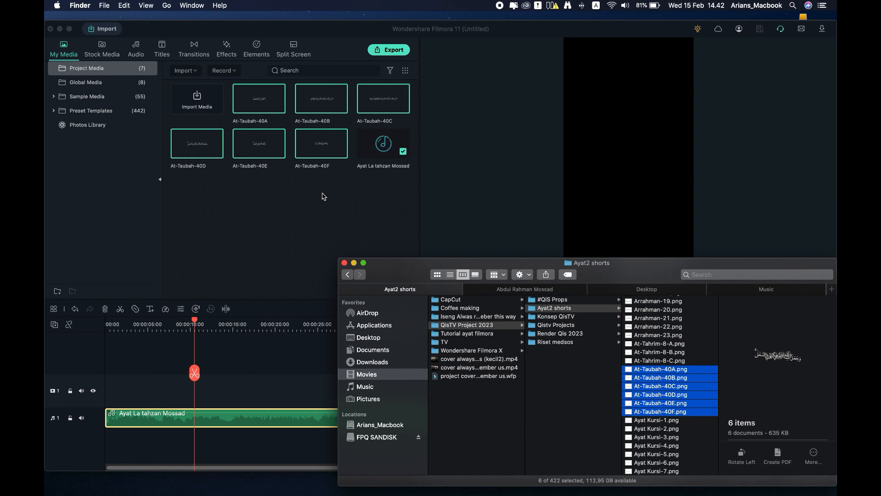
{"action": "left_click", "coordinate": [322, 195]}
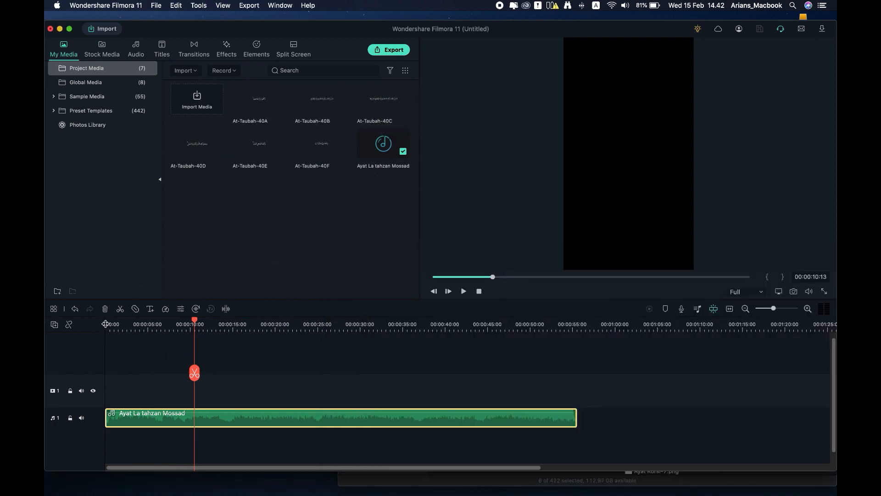
Step: Place At-Taubah-40A on video track 2 at 00:00 above the recitation
{"action": "left_click", "coordinate": [115, 323]}
{"action": "left_click_drag", "start_coordinate": [115, 321], "coordinate": [105, 323]}
{"action": "key", "text": "space"}
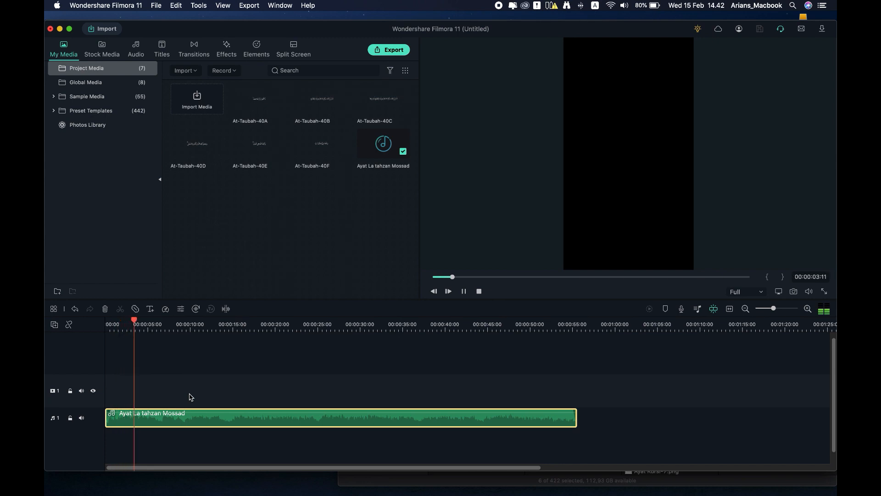
{"action": "key", "text": "space"}
{"action": "left_click_drag", "start_coordinate": [249, 112], "coordinate": [152, 355]}
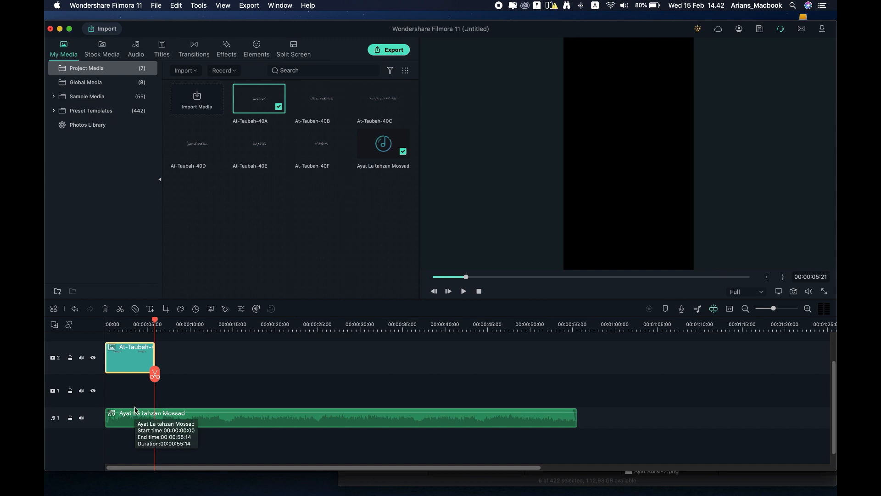
Step: Copy the At-Taubah-40A clip and paste a second copy right after it
{"action": "key", "text": "space"}
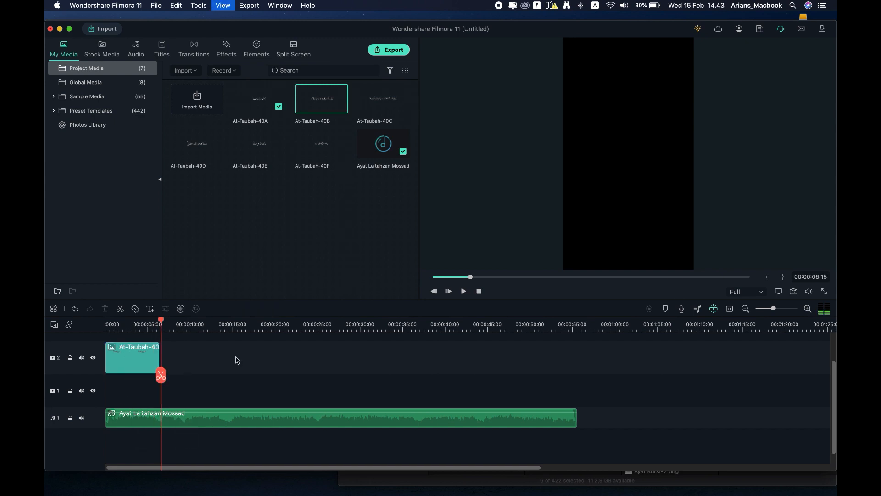
{"action": "left_click", "coordinate": [292, 197]}
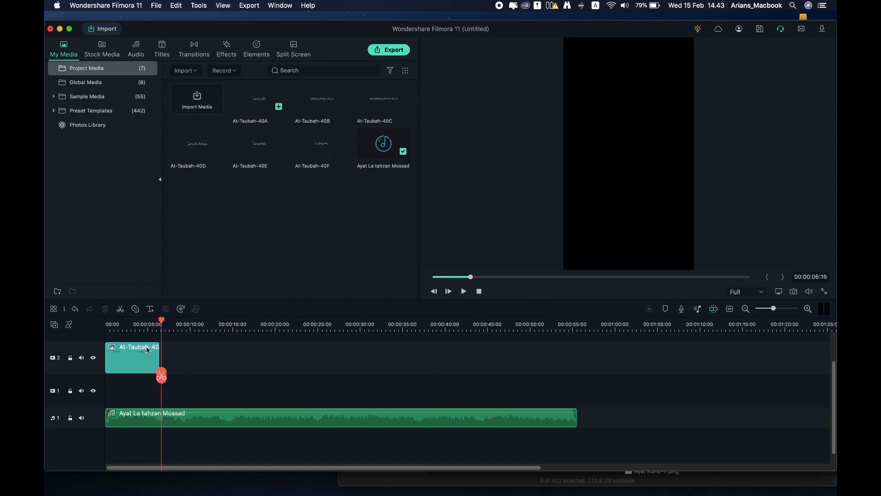
{"action": "left_click", "coordinate": [144, 352]}
{"action": "right_click", "coordinate": [147, 353]}
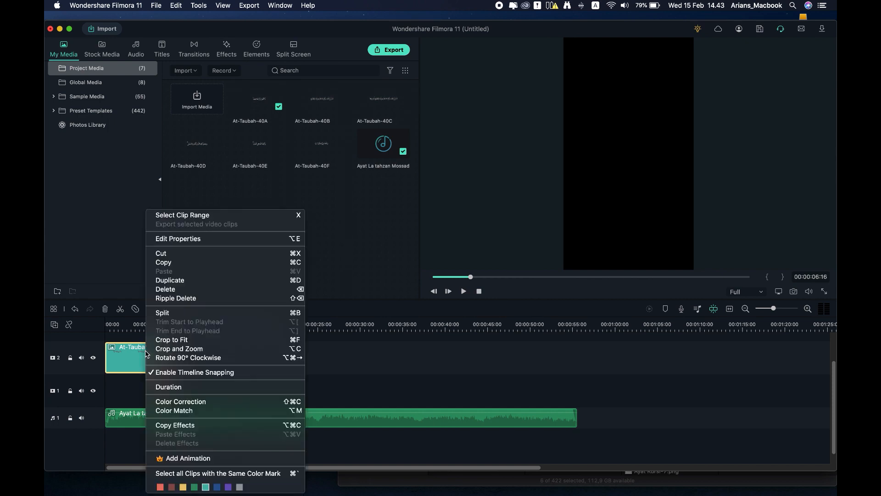
{"action": "left_click", "coordinate": [165, 262]}
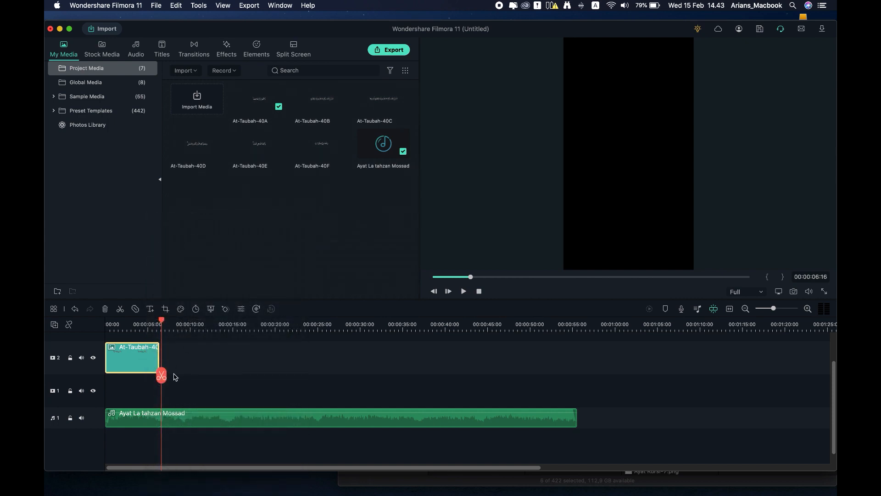
{"action": "right_click", "coordinate": [174, 357]}
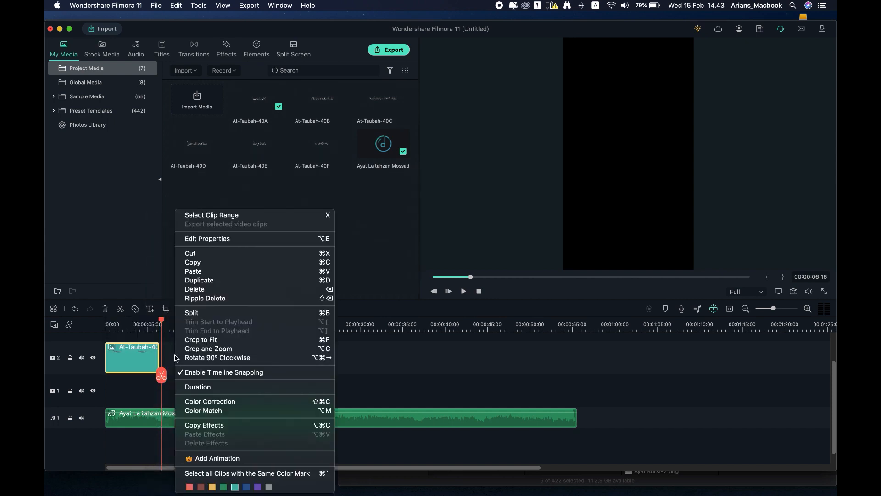
{"action": "left_click", "coordinate": [211, 271]}
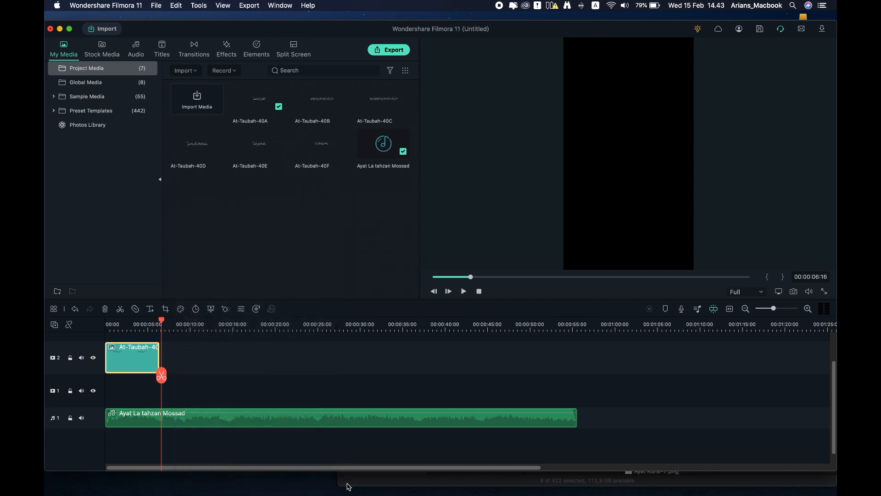
Step: Extend the copied clip to end at 00:00:14:04 and place At-Taubah-40B after it
{"action": "left_click", "coordinate": [225, 328]}
{"action": "key", "text": "space"}
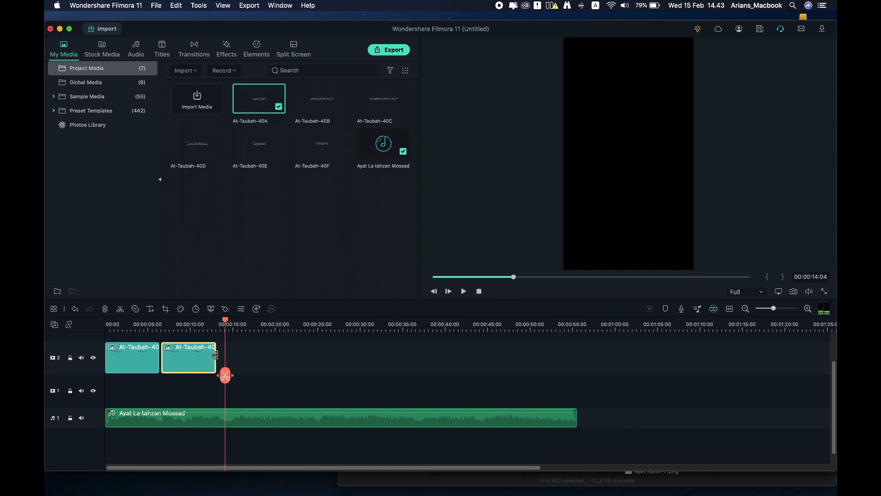
{"action": "left_click_drag", "start_coordinate": [214, 354], "coordinate": [223, 354]}
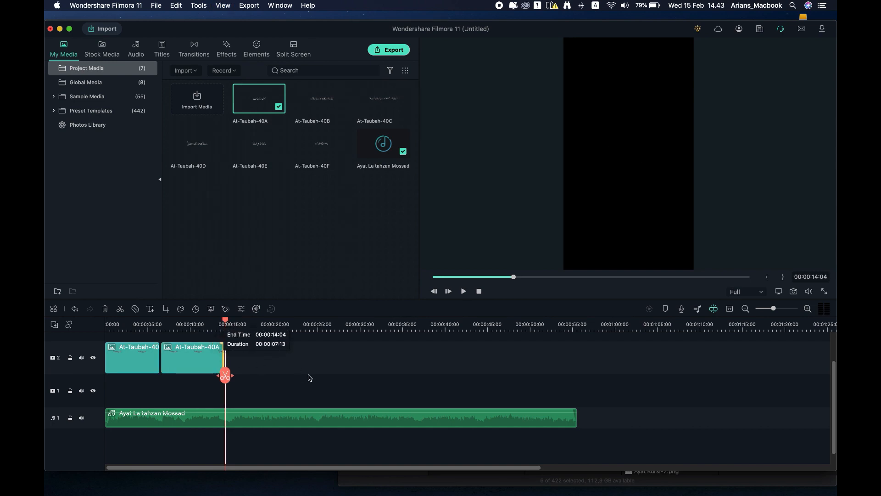
{"action": "key", "text": "Right"}
{"action": "key", "text": "Right"}
{"action": "key", "text": "Right"}
{"action": "key", "text": "Right"}
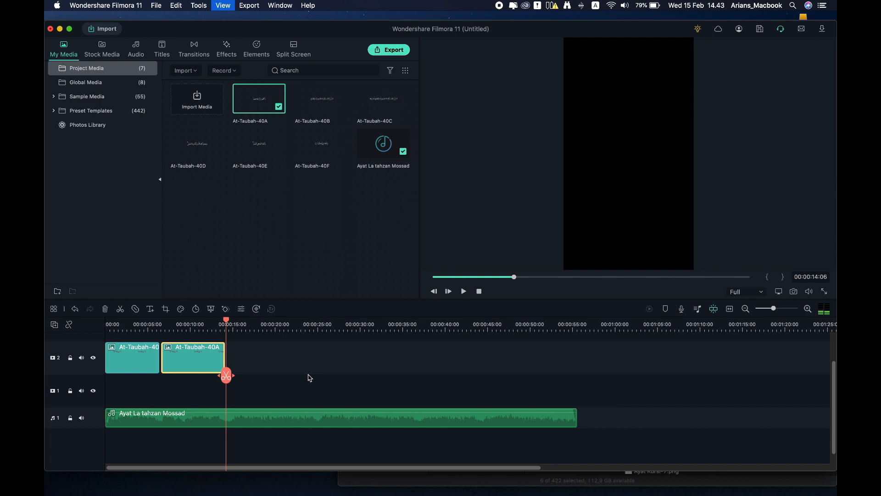
{"action": "key", "text": "Left"}
{"action": "key", "text": "Left"}
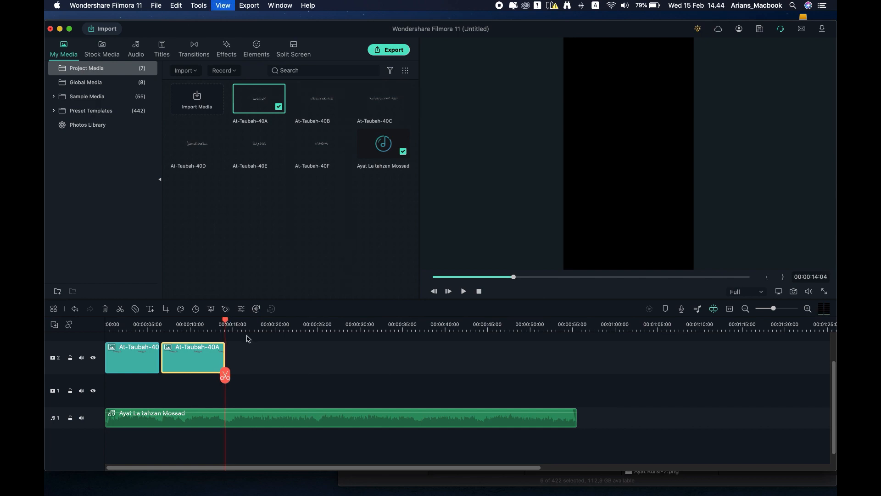
{"action": "key", "text": "Right"}
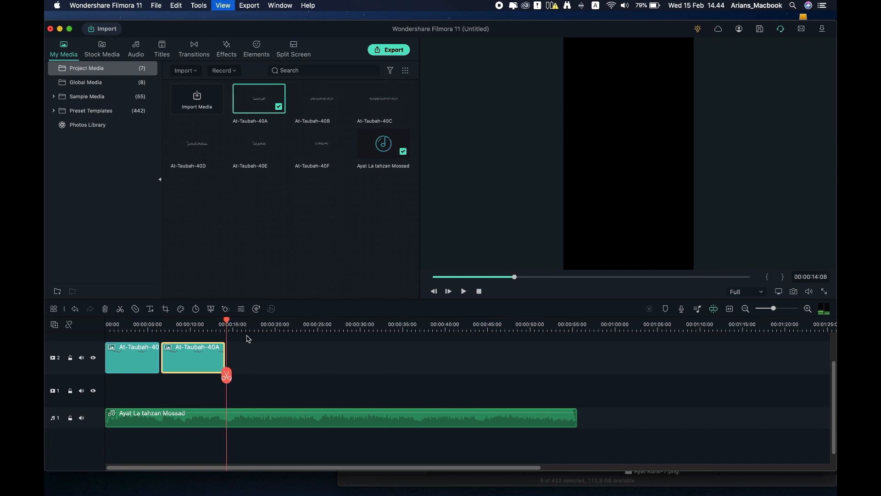
{"action": "left_click_drag", "start_coordinate": [325, 105], "coordinate": [268, 354]}
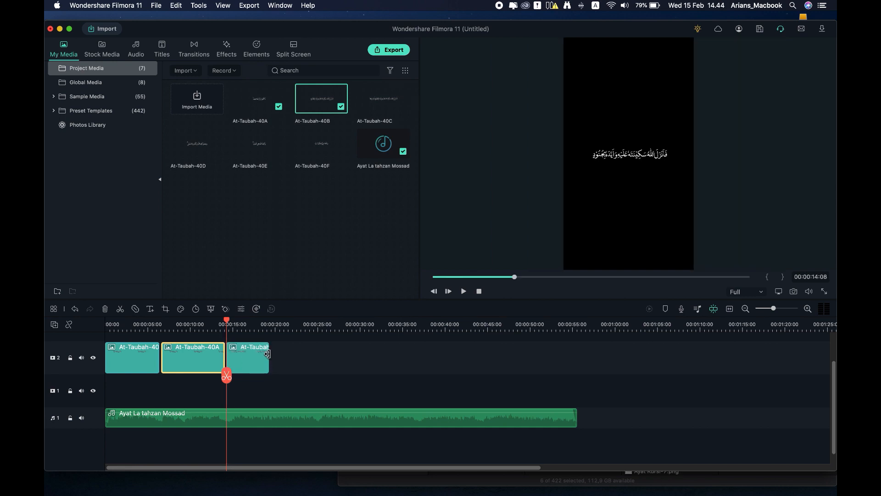
Step: Play through At-Taubah-40B and trim it to end at 00:00:24:23
{"action": "key", "text": "space"}
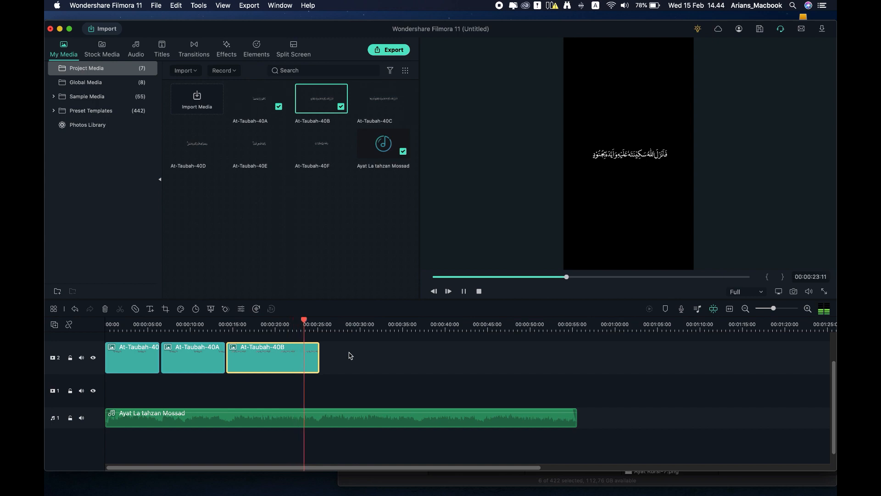
{"action": "key", "text": "space"}
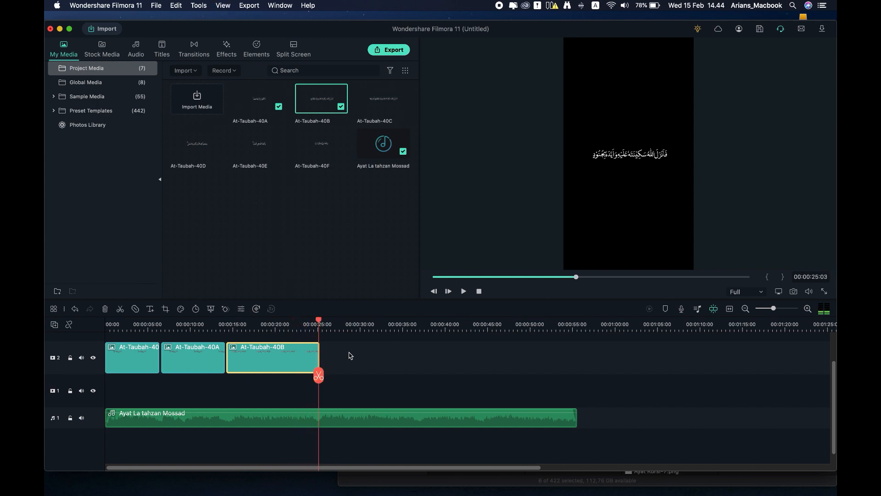
{"action": "left_click_drag", "start_coordinate": [319, 351], "coordinate": [316, 352]}
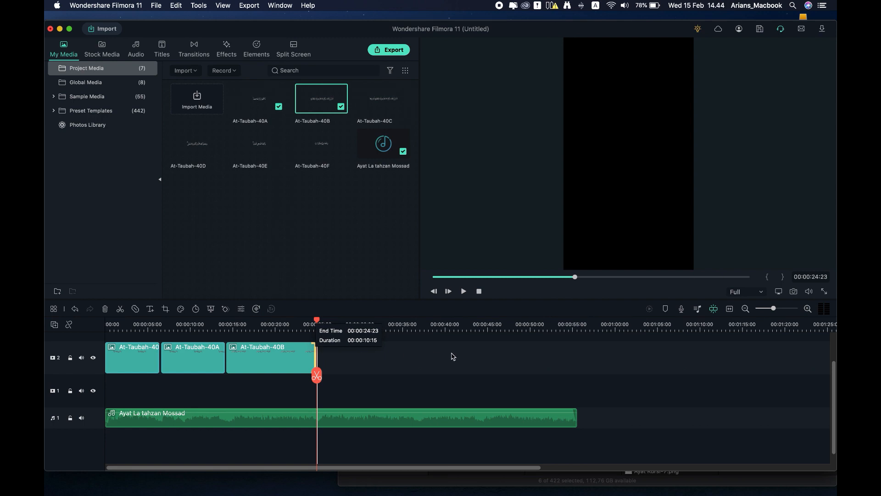
Step: Add At-Taubah-40C, 40D, 40E and 40F in order, extending 40F to the audio's end
{"action": "left_click_drag", "start_coordinate": [383, 98], "coordinate": [418, 355]}
{"action": "key", "text": "space"}
{"action": "key", "text": "space"}
{"action": "left_click_drag", "start_coordinate": [197, 143], "coordinate": [478, 356]}
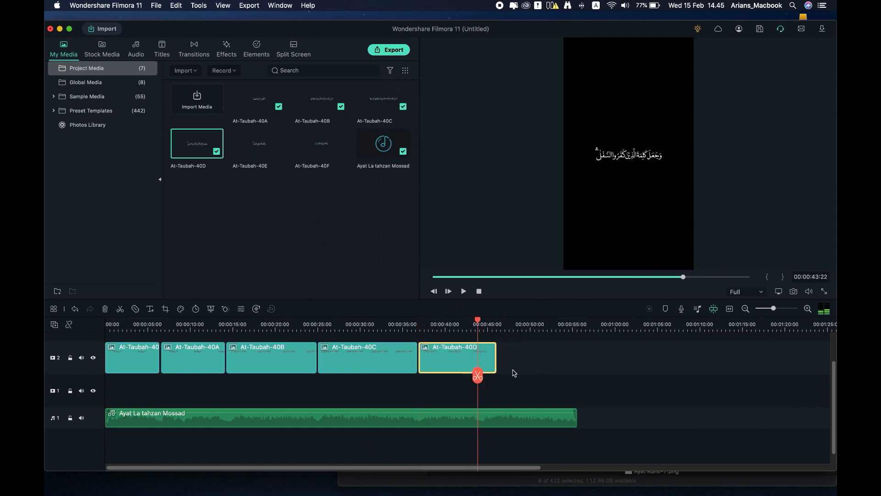
{"action": "left_click_drag", "start_coordinate": [259, 143], "coordinate": [522, 358]}
{"action": "left_click_drag", "start_coordinate": [321, 143], "coordinate": [527, 367]}
{"action": "left_click_drag", "start_coordinate": [565, 358], "coordinate": [577, 359]}
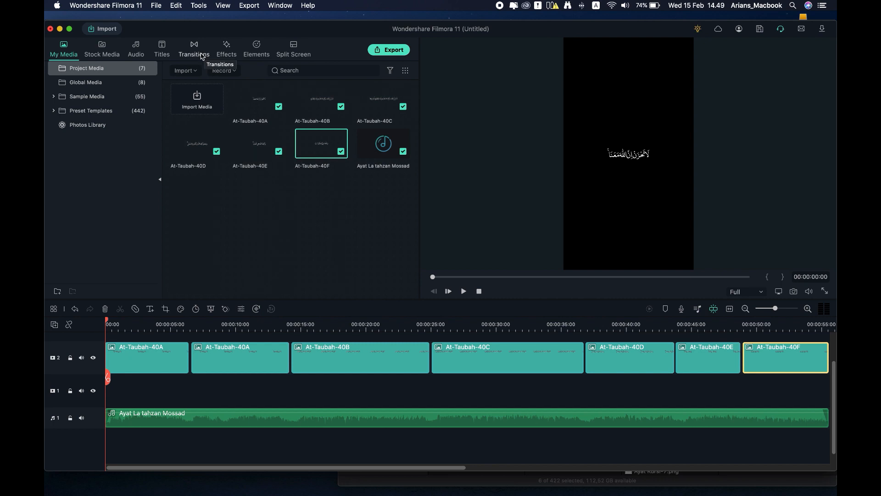
Step: Add a Dissolve to the first At-Taubah clip and shorten the early transitions
{"action": "left_click", "coordinate": [202, 56]}
{"action": "left_click_drag", "start_coordinate": [197, 97], "coordinate": [111, 360]}
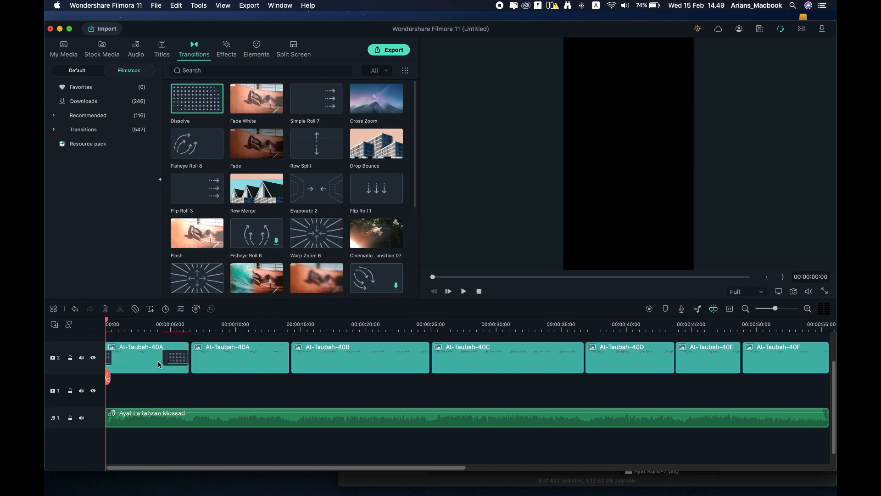
{"action": "left_click_drag", "start_coordinate": [187, 363], "coordinate": [108, 360]}
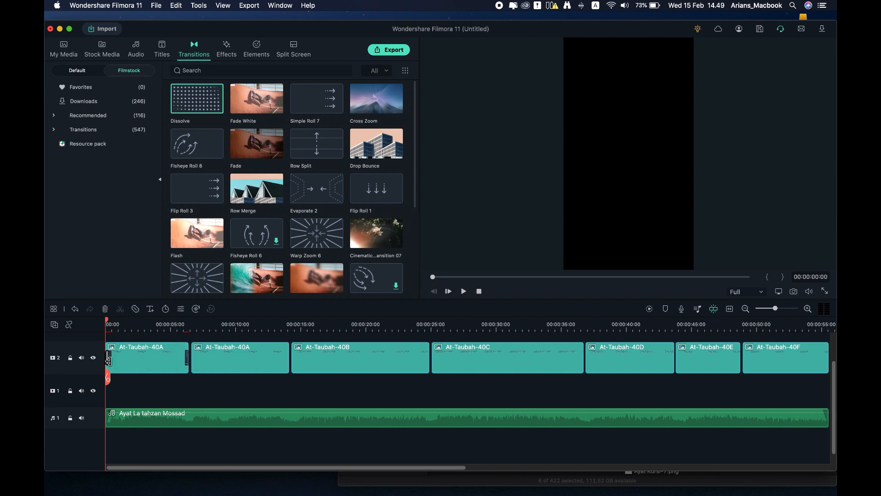
{"action": "key", "text": "super+equal"}
{"action": "key", "text": "space"}
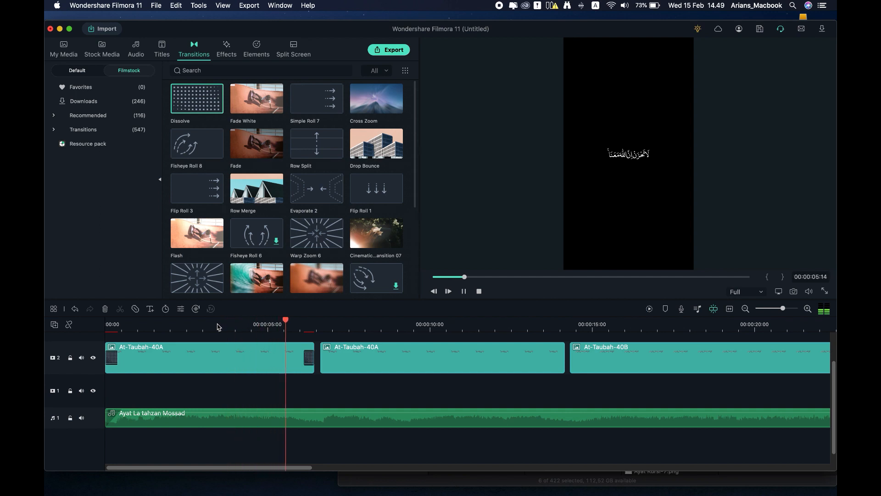
{"action": "key", "text": "space"}
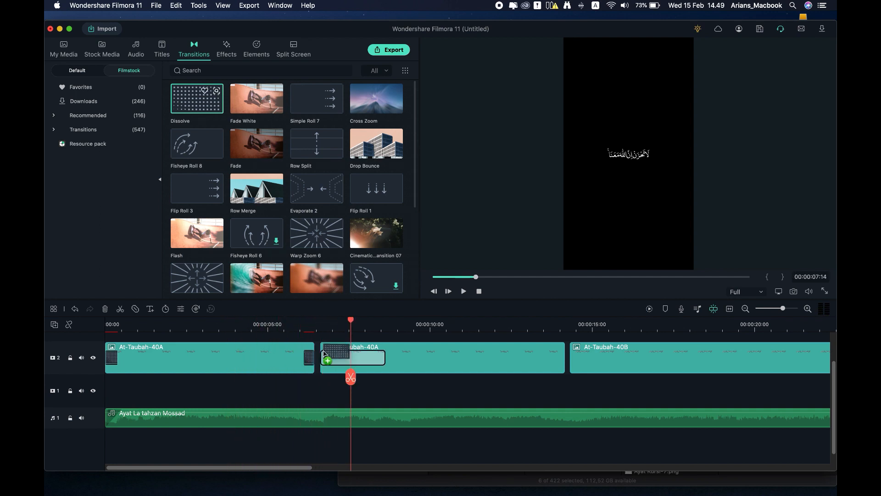
{"action": "left_click_drag", "start_coordinate": [555, 362], "coordinate": [561, 362]}
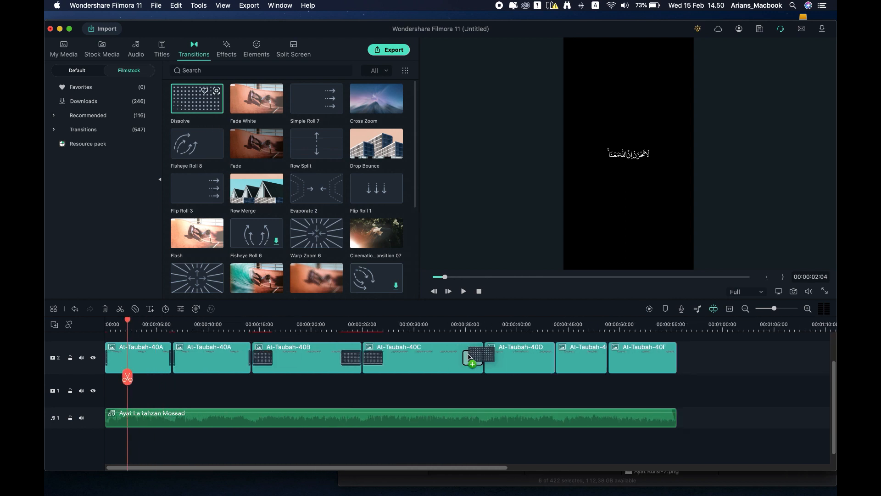
Step: Add Dissolves at the later At-Taubah clip joins and shorten each one
{"action": "left_click_drag", "start_coordinate": [211, 111], "coordinate": [545, 358]}
{"action": "left_click_drag", "start_coordinate": [195, 109], "coordinate": [619, 357]}
{"action": "left_click_drag", "start_coordinate": [185, 103], "coordinate": [667, 358]}
{"action": "left_click_drag", "start_coordinate": [294, 329], "coordinate": [343, 329]}
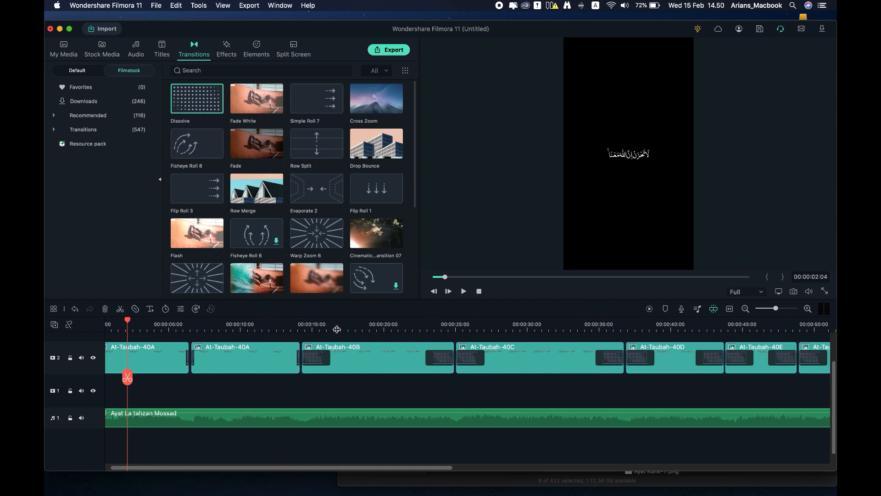
{"action": "left_click_drag", "start_coordinate": [347, 360], "coordinate": [321, 366]}
{"action": "left_click_drag", "start_coordinate": [451, 359], "coordinate": [488, 365]}
{"action": "left_click_drag", "start_coordinate": [636, 360], "coordinate": [671, 364]}
{"action": "scroll", "coordinate": [671, 364], "scroll_direction": "right", "scroll_amount": 3}
{"action": "left_click_drag", "start_coordinate": [663, 360], "coordinate": [771, 360]}
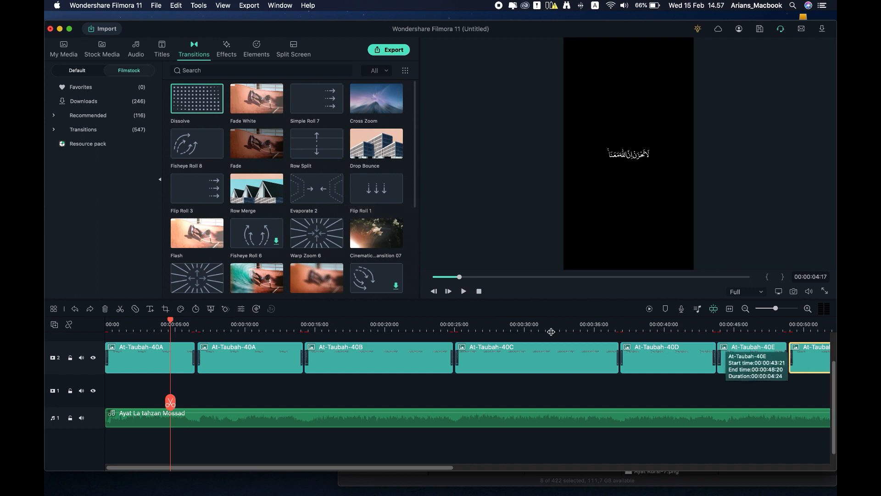
Step: Set the first At-Taubah-40A clip to 80% scale and Position Y 141
{"action": "double_click", "coordinate": [158, 355]}
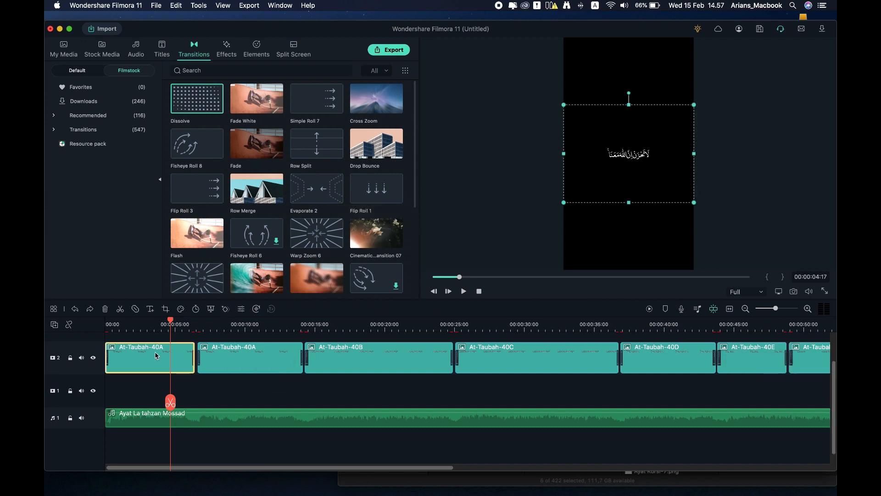
{"action": "left_click_drag", "start_coordinate": [228, 157], "coordinate": [219, 158]}
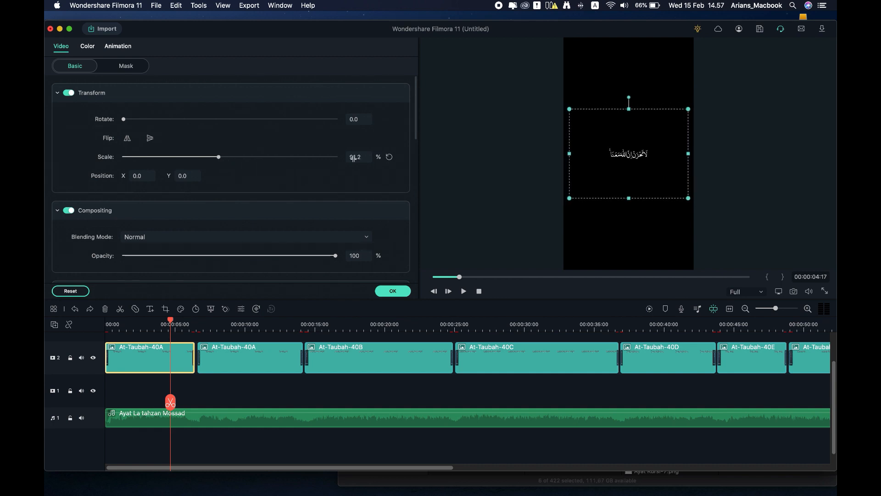
{"action": "left_click", "coordinate": [354, 158]}
{"action": "key", "text": "Return"}
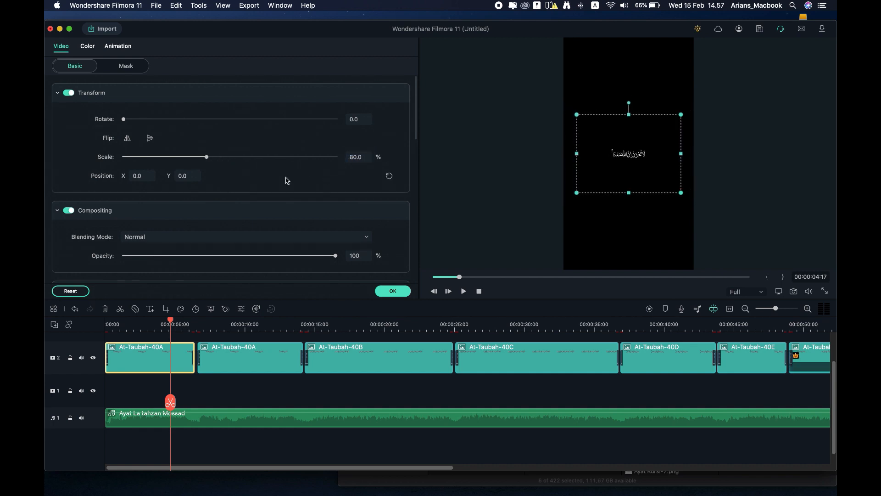
{"action": "left_click_drag", "start_coordinate": [184, 176], "coordinate": [254, 182]}
{"action": "left_click", "coordinate": [184, 178]}
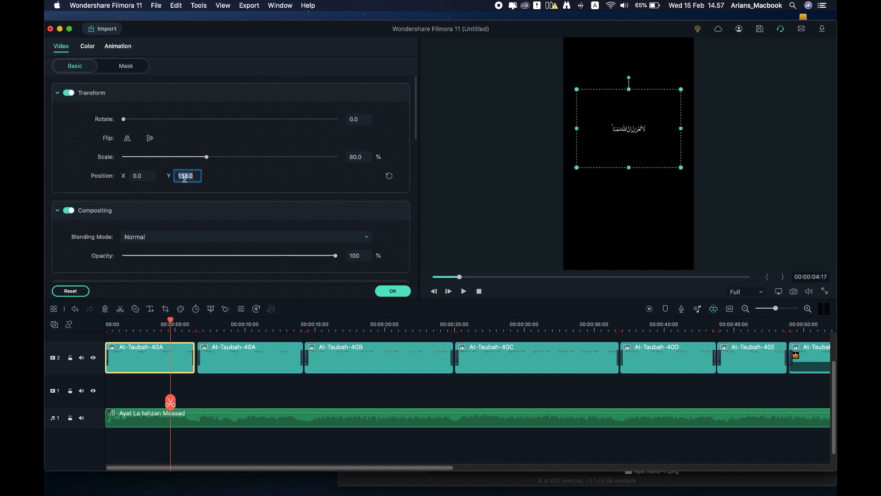
{"action": "type", "text": "141"}
{"action": "key", "text": "Return"}
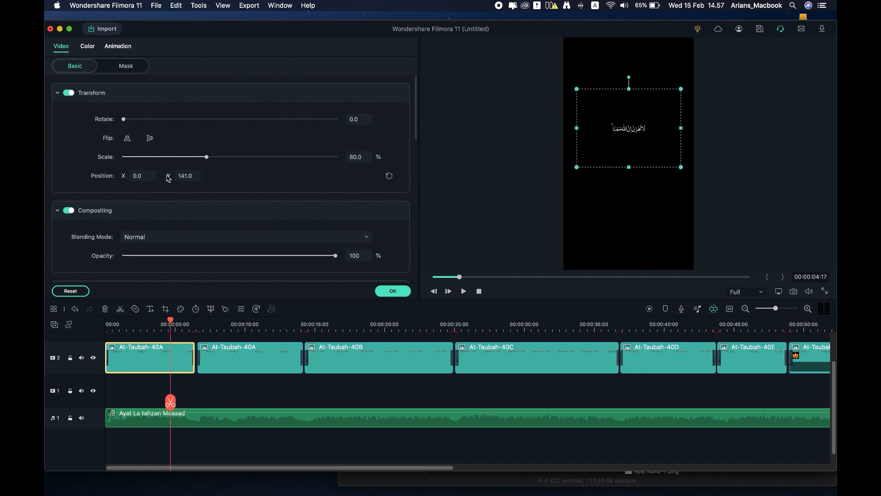
Step: Copy the 141.0 Y value and give the second At-Taubah-40A clip Position Y 141 and Scale 80
{"action": "scroll", "coordinate": [212, 189], "scroll_direction": "down", "scroll_amount": 1}
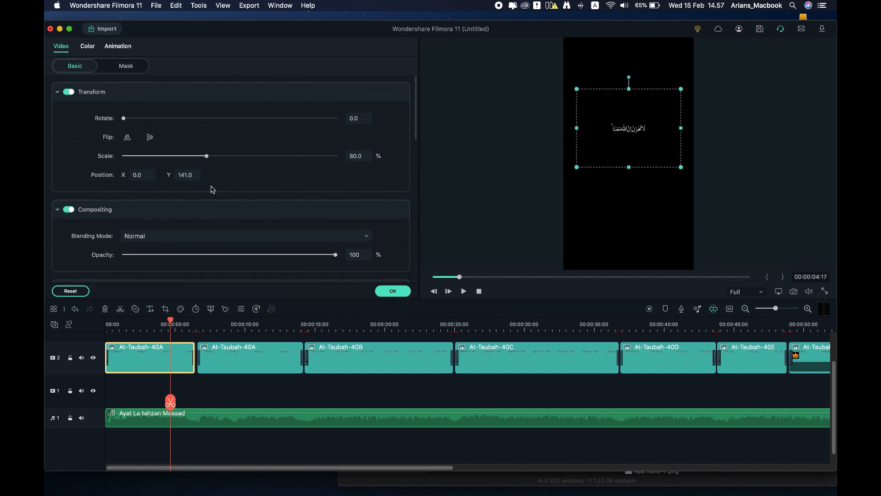
{"action": "left_click", "coordinate": [181, 174]}
{"action": "right_click", "coordinate": [181, 175]}
{"action": "left_click", "coordinate": [211, 219]}
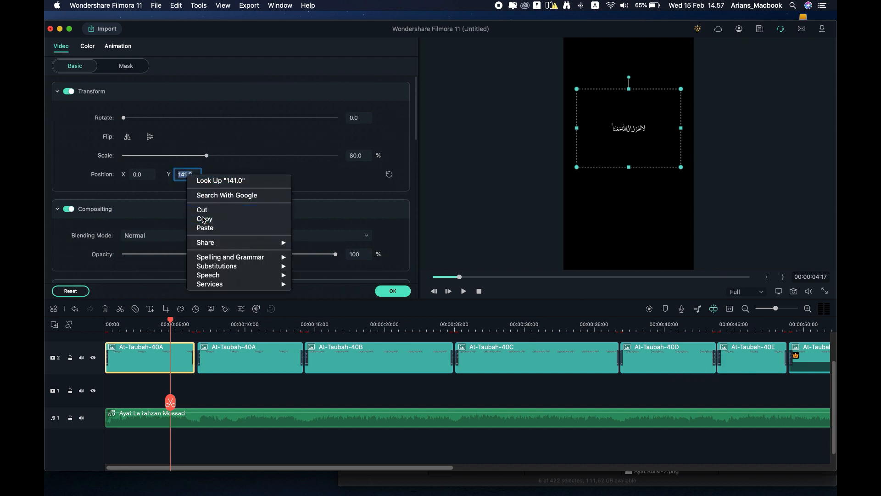
{"action": "scroll", "coordinate": [231, 181], "scroll_direction": "down", "scroll_amount": 1}
{"action": "left_click", "coordinate": [247, 360]}
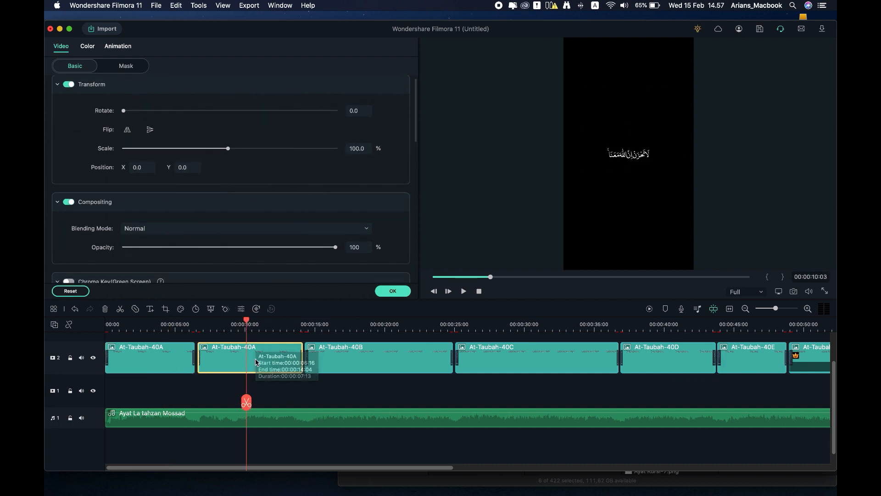
{"action": "left_click", "coordinate": [195, 169]}
{"action": "key", "text": "super+v"}
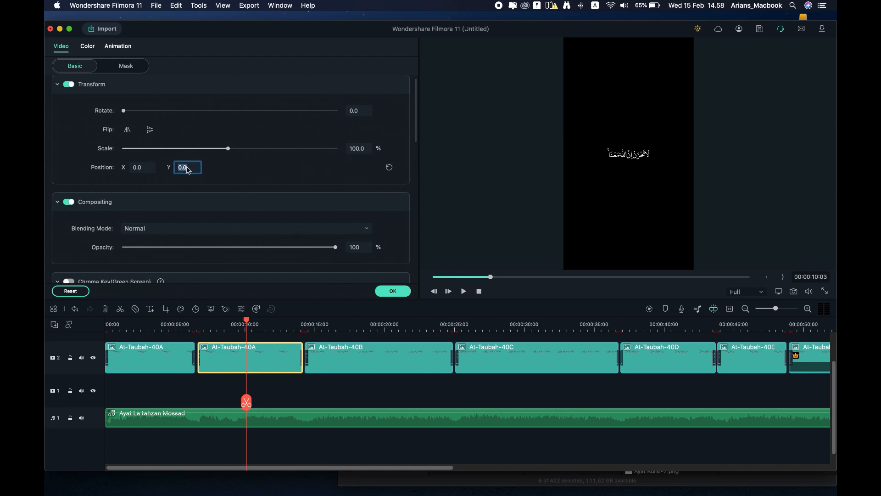
{"action": "right_click", "coordinate": [188, 170]}
{"action": "left_click", "coordinate": [209, 220]}
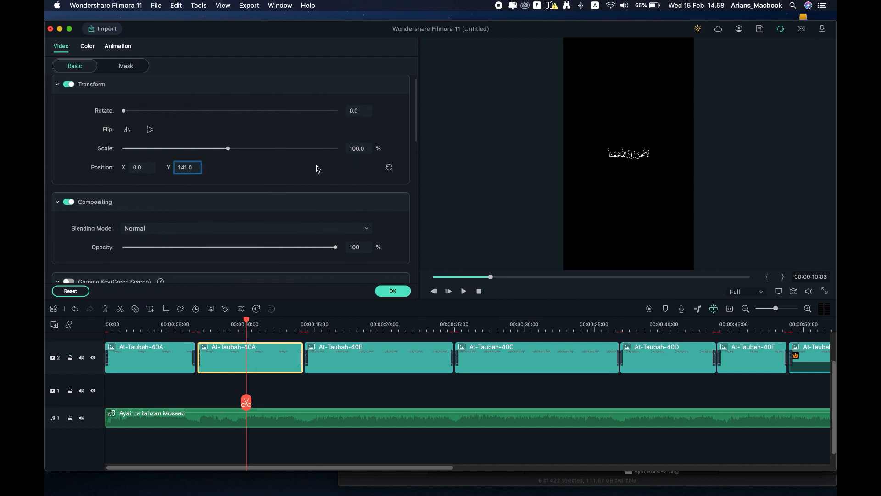
{"action": "left_click", "coordinate": [354, 148]}
{"action": "type", "text": "80"}
{"action": "key", "text": "Return"}
Step: Give the At-Taubah-40B clip Position Y 141 and 80% scale
{"action": "left_click", "coordinate": [168, 327]}
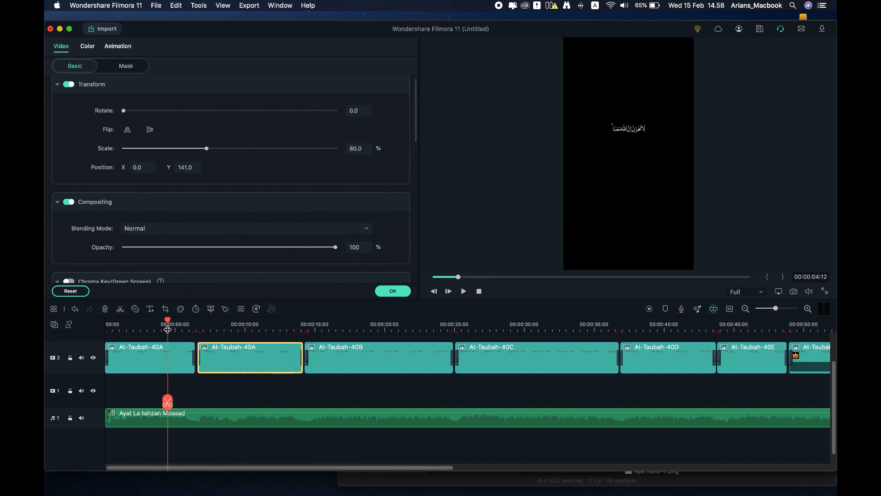
{"action": "left_click", "coordinate": [253, 331]}
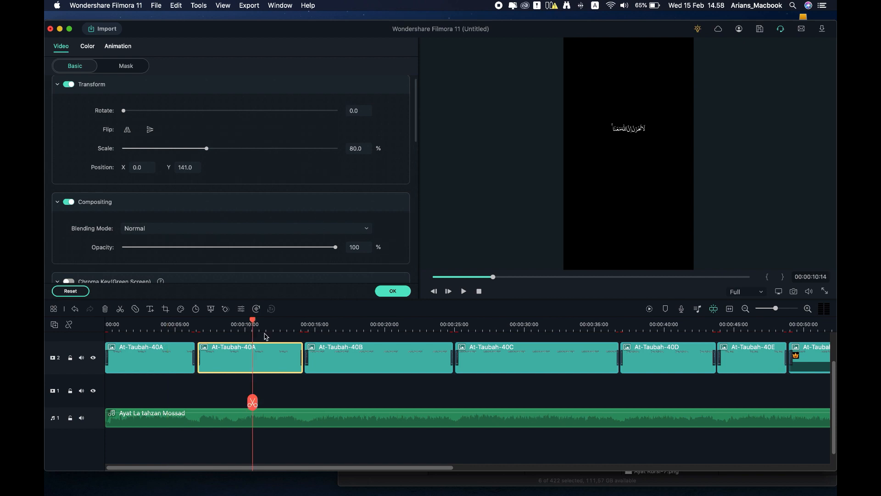
{"action": "left_click", "coordinate": [356, 334]}
{"action": "left_click", "coordinate": [355, 356]}
{"action": "double_click", "coordinate": [184, 168]}
{"action": "key", "text": "super+v"}
{"action": "key", "text": "Return"}
{"action": "double_click", "coordinate": [355, 149]}
{"action": "type", "text": "80"}
{"action": "key", "text": "Return"}
Step: Give the At-Taubah-40C clip Position Y 141 and 80% scale
{"action": "left_click", "coordinate": [501, 327]}
{"action": "left_click", "coordinate": [465, 354]}
{"action": "double_click", "coordinate": [184, 168]}
{"action": "key", "text": "super+v"}
{"action": "double_click", "coordinate": [356, 149]}
{"action": "type", "text": "80"}
{"action": "key", "text": "Return"}
Step: Give the At-Taubah-40D clip Position Y 141 and 80% scale
{"action": "left_click", "coordinate": [667, 328]}
{"action": "left_click", "coordinate": [666, 356]}
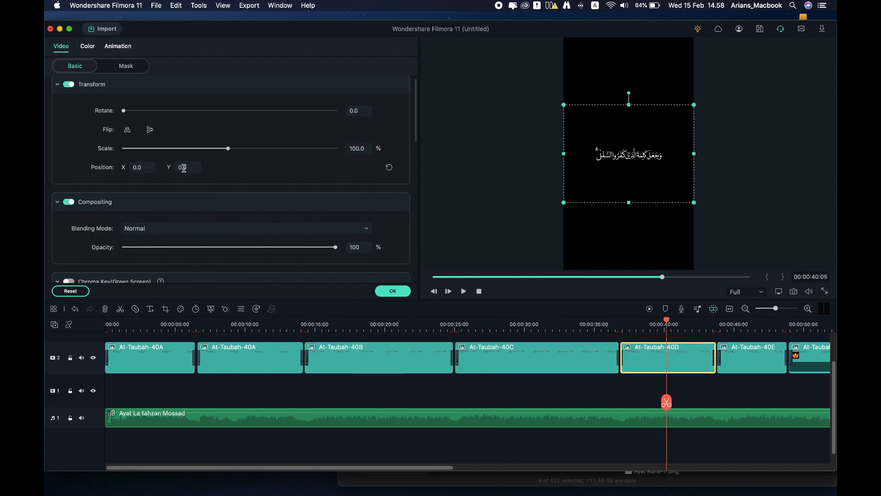
{"action": "double_click", "coordinate": [184, 168]}
{"action": "key", "text": "super+v"}
{"action": "double_click", "coordinate": [355, 145]}
{"action": "type", "text": "80"}
{"action": "key", "text": "Return"}
Step: Give the At-Taubah-40E clip Position Y 141 and 80% scale
{"action": "scroll", "coordinate": [665, 358], "scroll_direction": "right", "scroll_amount": 3}
{"action": "left_click", "coordinate": [666, 328]}
{"action": "left_click", "coordinate": [679, 360]}
{"action": "double_click", "coordinate": [182, 163]}
{"action": "key", "text": "super+v"}
{"action": "double_click", "coordinate": [357, 143]}
{"action": "type", "text": "80"}
{"action": "key", "text": "Return"}
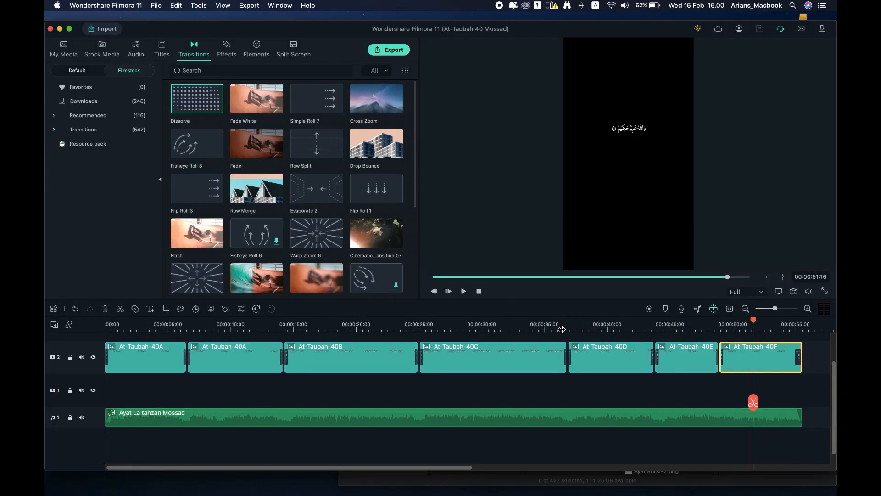
{"action": "left_click_drag", "start_coordinate": [562, 329], "coordinate": [543, 330]}
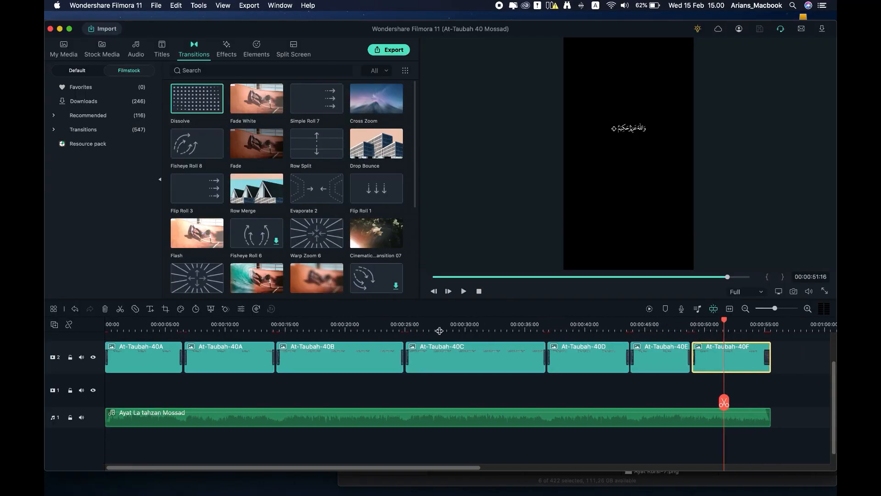
{"action": "left_click", "coordinate": [125, 328]}
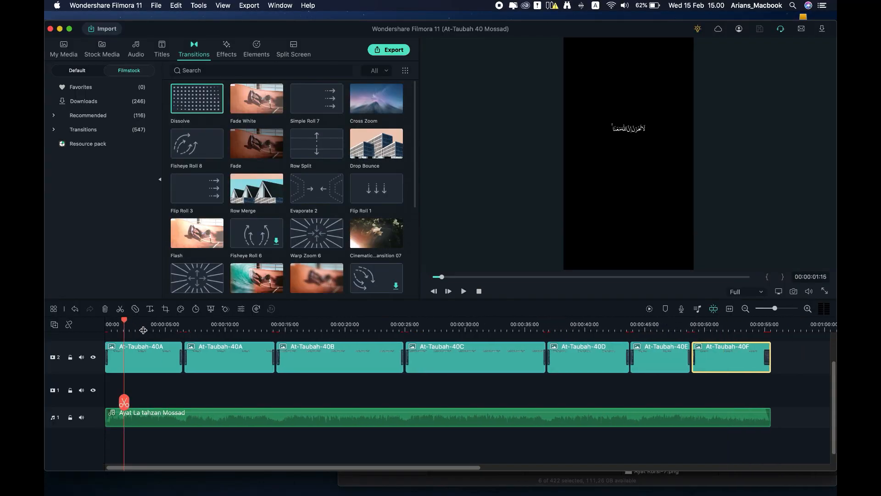
{"action": "left_click", "coordinate": [221, 327]}
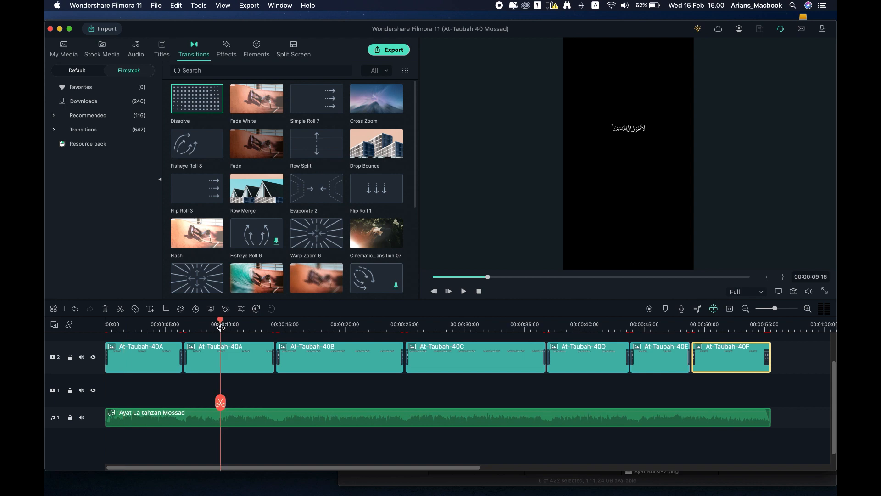
{"action": "left_click", "coordinate": [118, 327]}
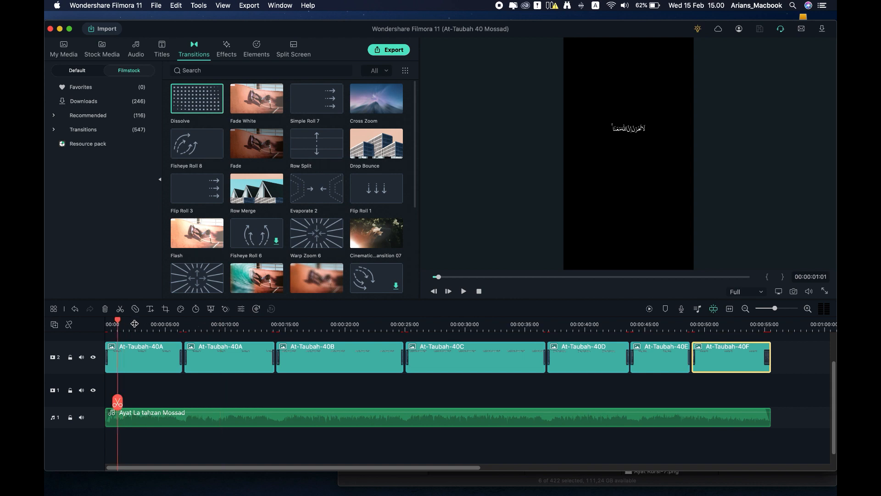
{"action": "left_click_drag", "start_coordinate": [166, 326], "coordinate": [186, 326]}
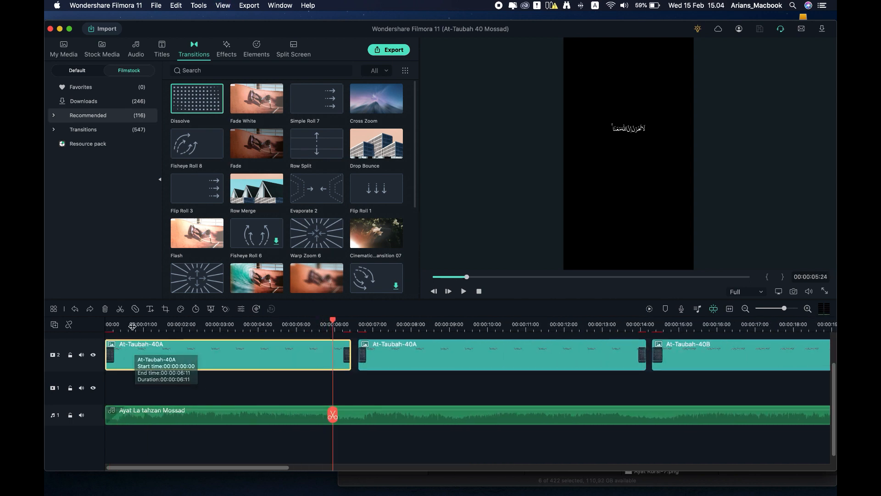
{"action": "left_click", "coordinate": [132, 326]}
{"action": "left_click_drag", "start_coordinate": [133, 320], "coordinate": [105, 324]}
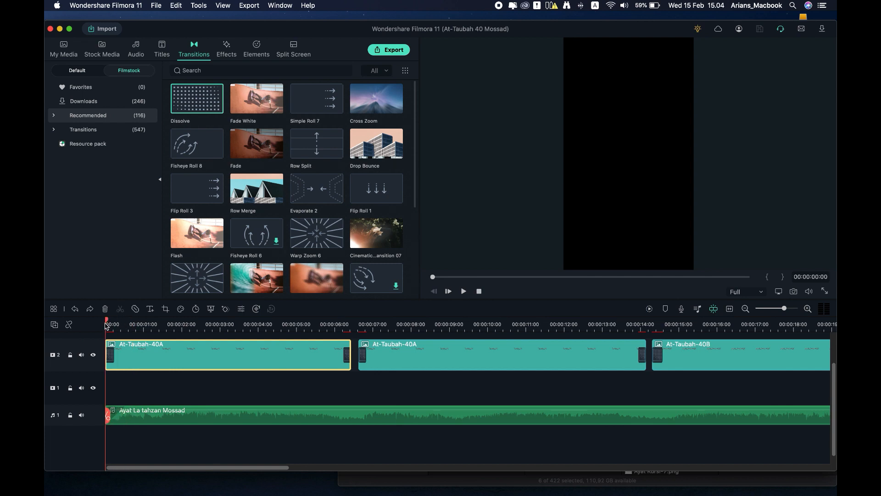
{"action": "left_click", "coordinate": [178, 357]}
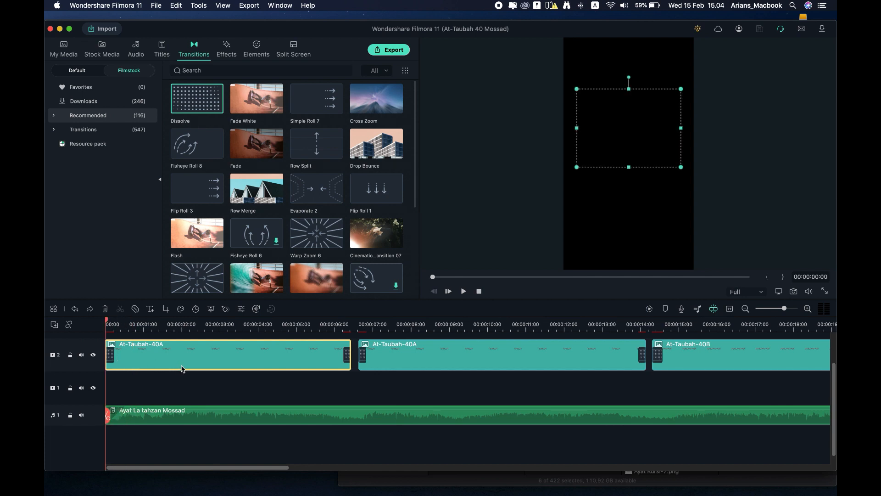
Step: Add a starting scale keyframe at 80% on the first At-Taubah-40A clip
{"action": "double_click", "coordinate": [182, 368]}
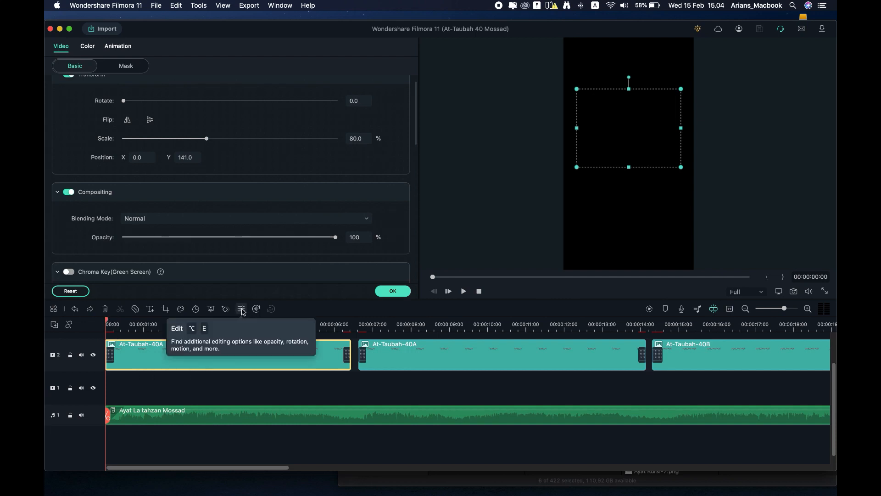
{"action": "left_click", "coordinate": [226, 309]}
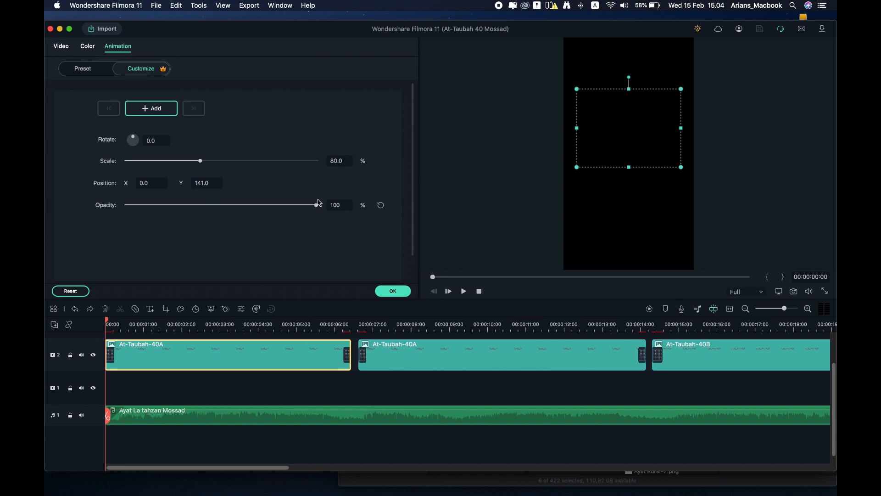
{"action": "left_click", "coordinate": [335, 161]}
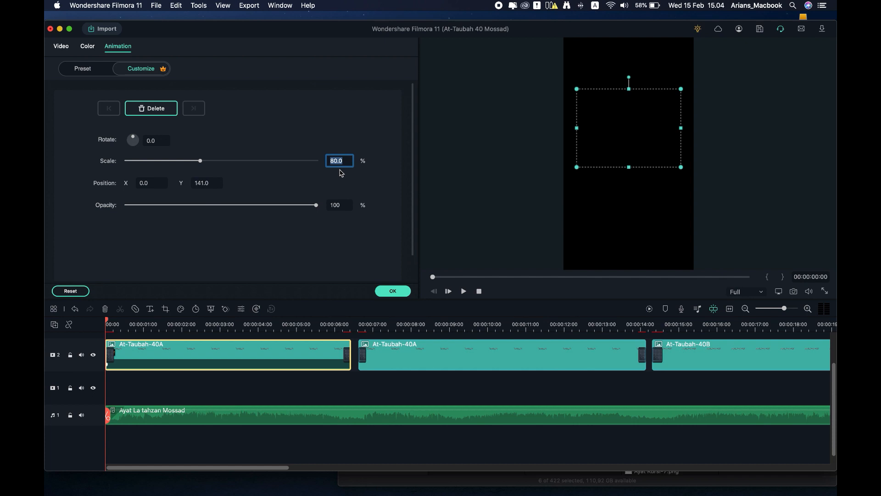
{"action": "key", "text": "Return"}
Step: Add a 97% scale keyframe at about 00:00:03 and scrub through to check the growth
{"action": "left_click", "coordinate": [225, 327]}
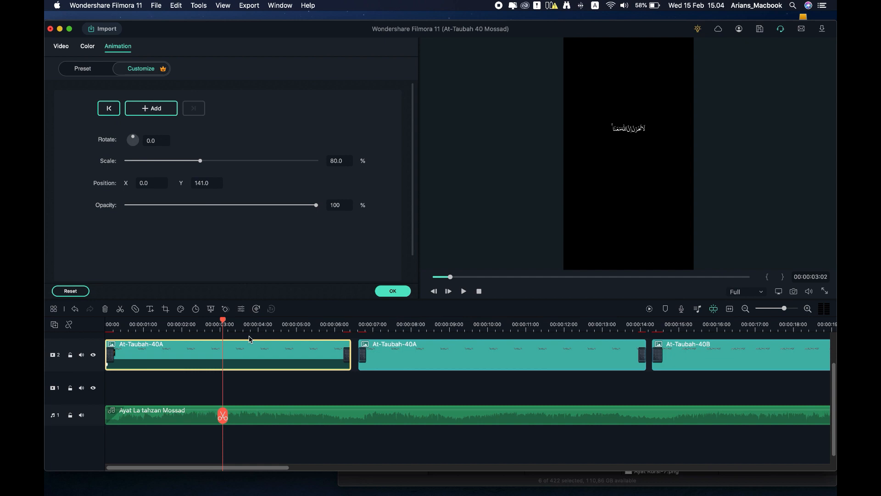
{"action": "left_click_drag", "start_coordinate": [203, 163], "coordinate": [224, 162]}
{"action": "left_click", "coordinate": [340, 160]}
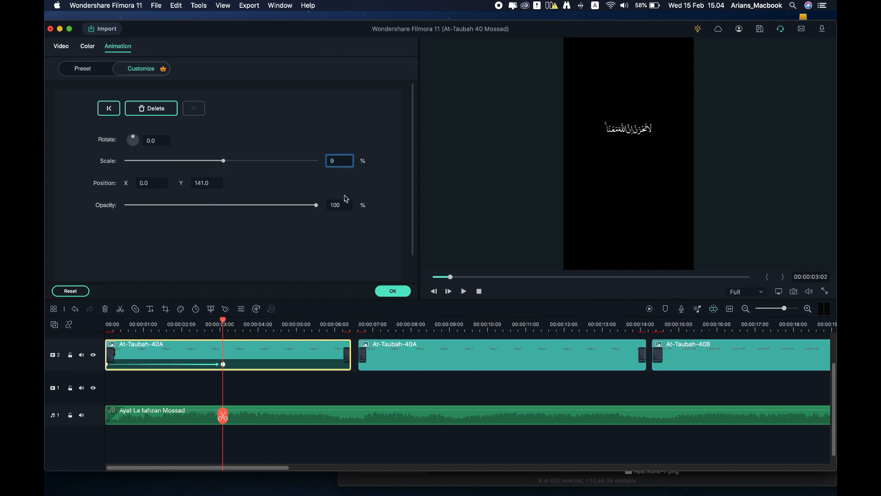
{"action": "type", "text": "97"}
{"action": "key", "text": "Return"}
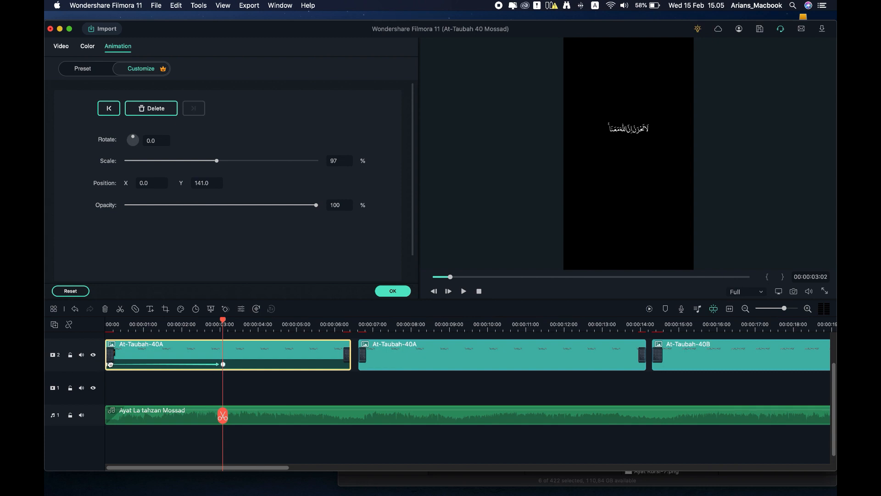
{"action": "left_click", "coordinate": [142, 325]}
{"action": "left_click_drag", "start_coordinate": [142, 323], "coordinate": [97, 324]}
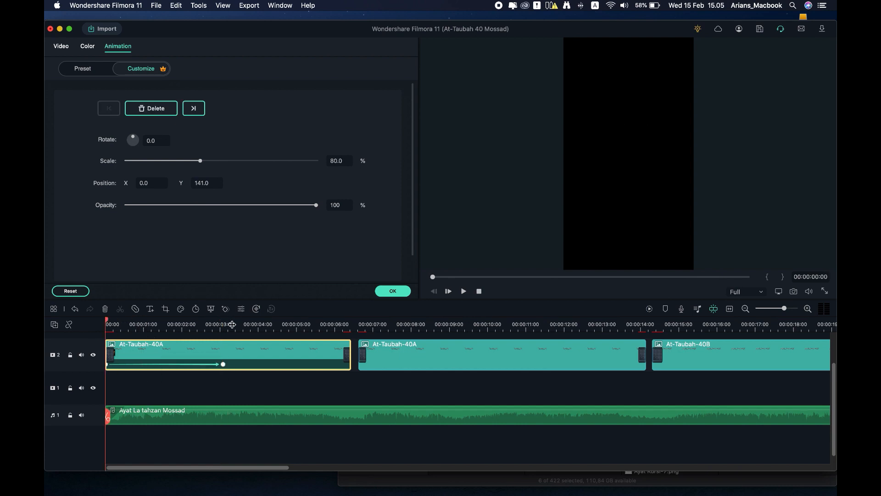
{"action": "left_click", "coordinate": [366, 324]}
{"action": "left_click_drag", "start_coordinate": [366, 323], "coordinate": [361, 324]}
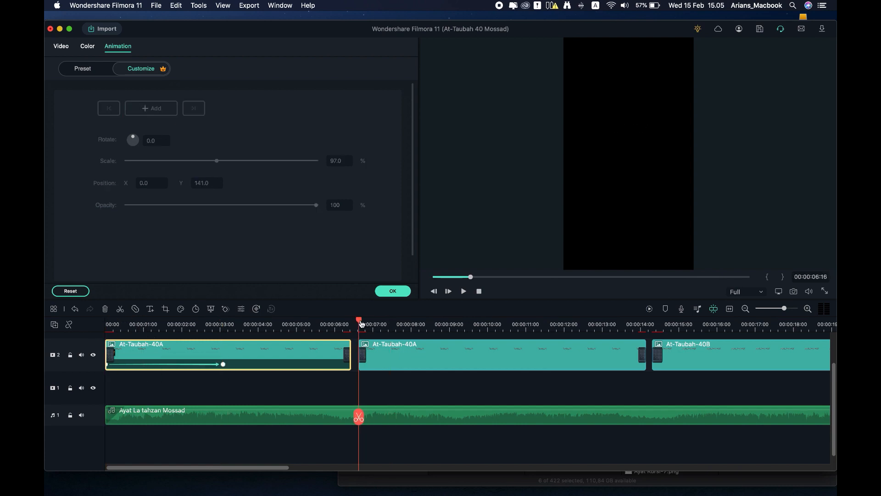
Step: Add a starting 97% scale keyframe on the second At-Taubah-40A clip
{"action": "left_click", "coordinate": [412, 350]}
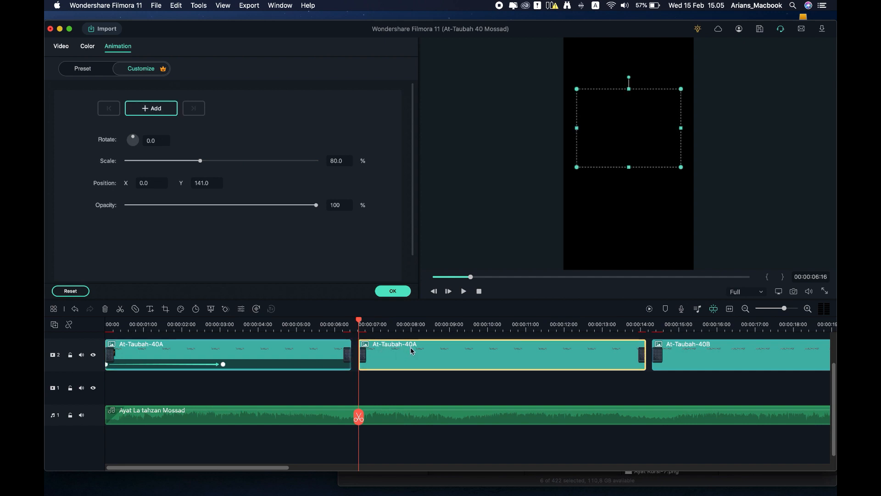
{"action": "left_click", "coordinate": [336, 160]}
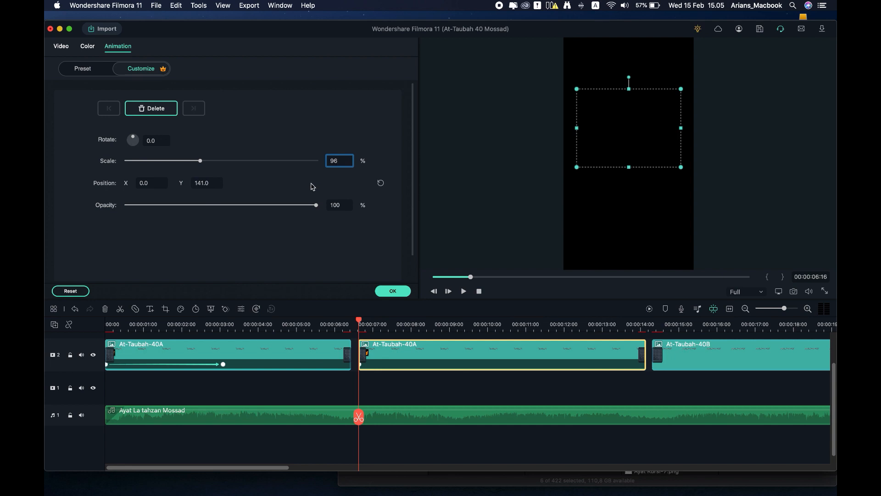
{"action": "type", "text": "97"}
{"action": "key", "text": "Return"}
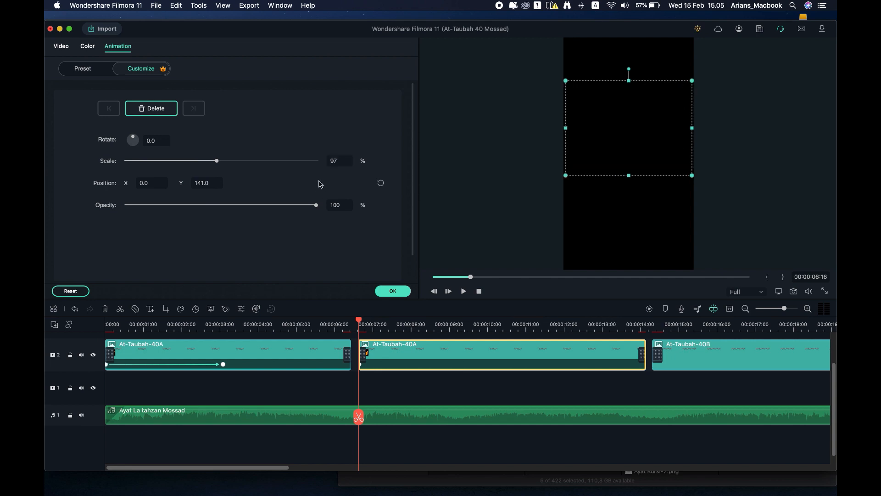
Step: Add a 117% scale keyframe near 00:00:09:09, then shift the keyframes later on the clips
{"action": "key", "text": "space"}
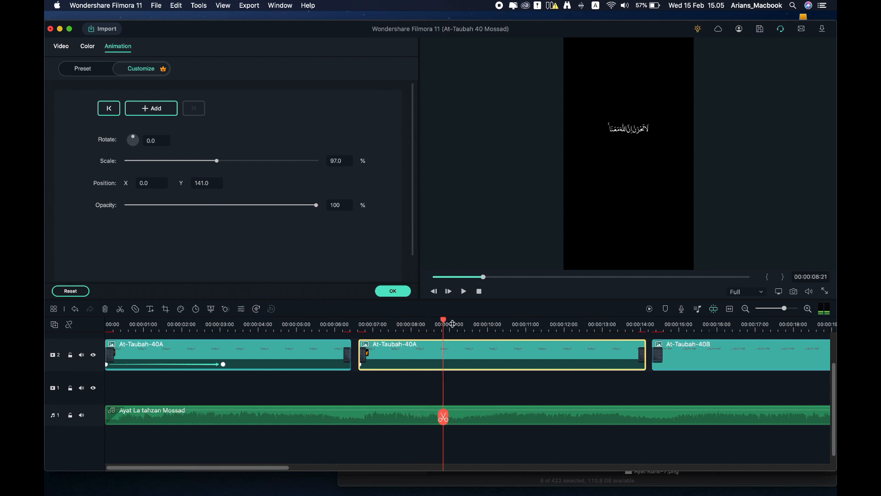
{"action": "left_click", "coordinate": [466, 324]}
{"action": "left_click_drag", "start_coordinate": [466, 322], "coordinate": [463, 323]}
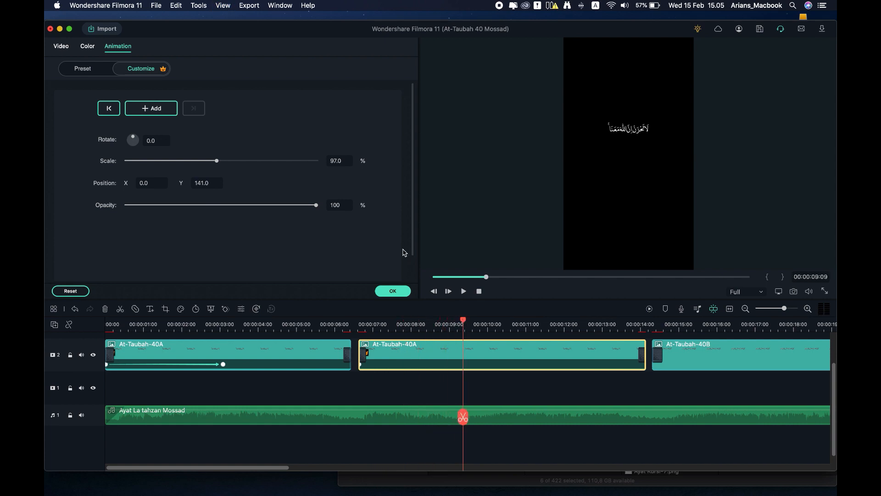
{"action": "left_click_drag", "start_coordinate": [344, 162], "coordinate": [351, 161]}
{"action": "double_click", "coordinate": [340, 164]}
{"action": "type", "text": "1"}
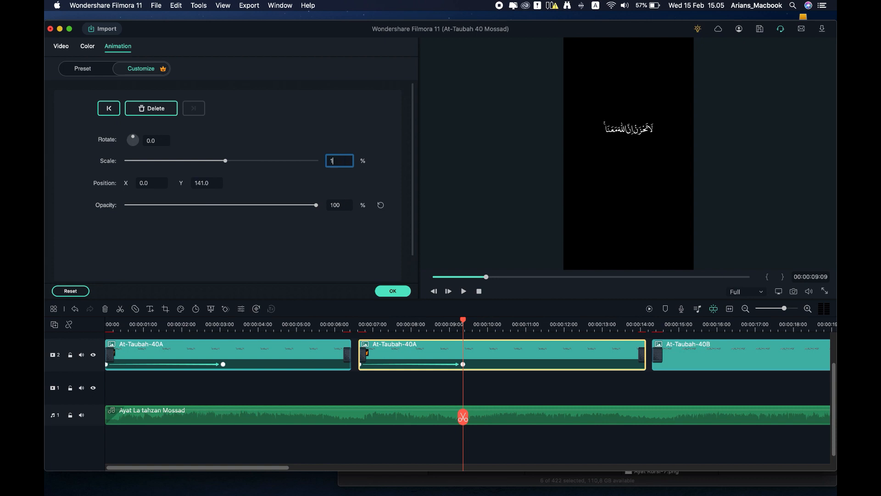
{"action": "left_click", "coordinate": [316, 189]}
{"action": "left_click", "coordinate": [131, 323]}
{"action": "left_click_drag", "start_coordinate": [481, 365], "coordinate": [497, 365]}
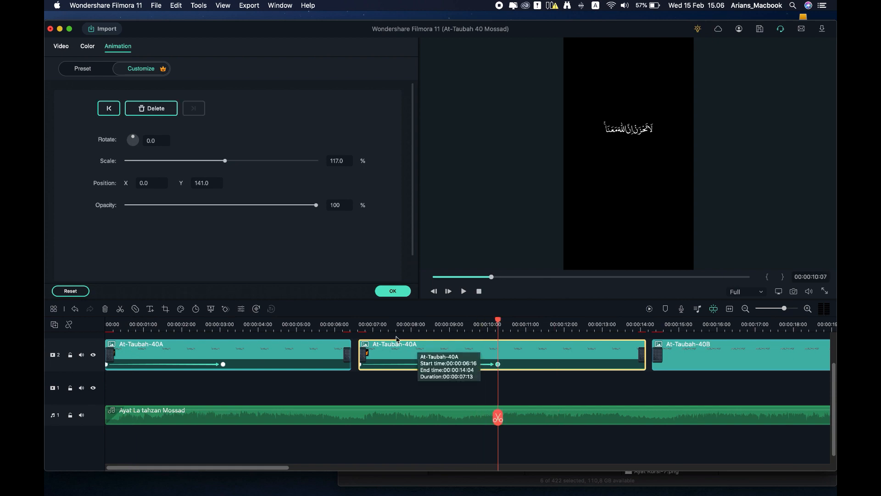
{"action": "left_click_drag", "start_coordinate": [223, 364], "coordinate": [230, 365]}
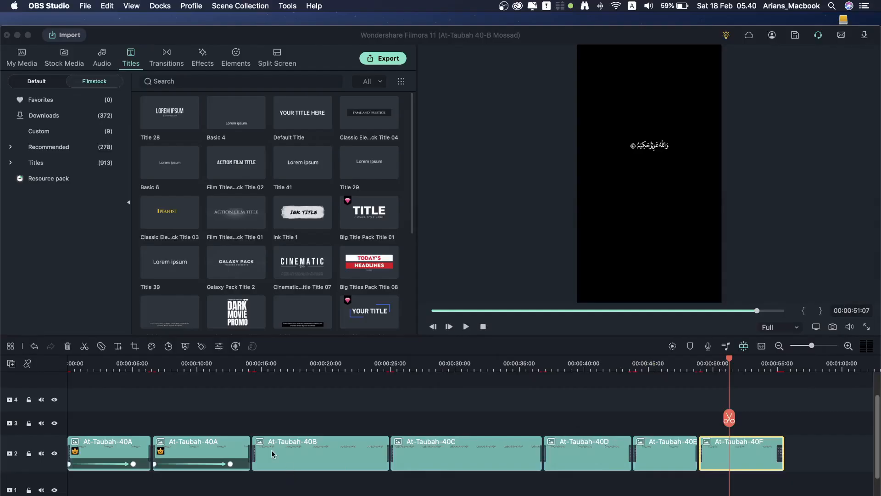
Step: Preview the video from about 7.5 seconds and open the At-Taubah-40B clip's settings
{"action": "left_click", "coordinate": [116, 372]}
{"action": "left_click", "coordinate": [199, 375]}
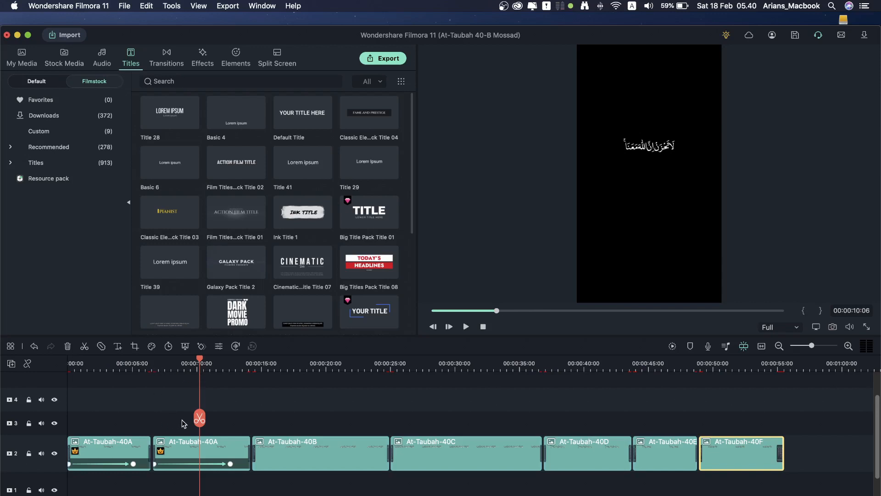
{"action": "left_click", "coordinate": [165, 372]}
{"action": "key", "text": "space"}
{"action": "key", "text": "space"}
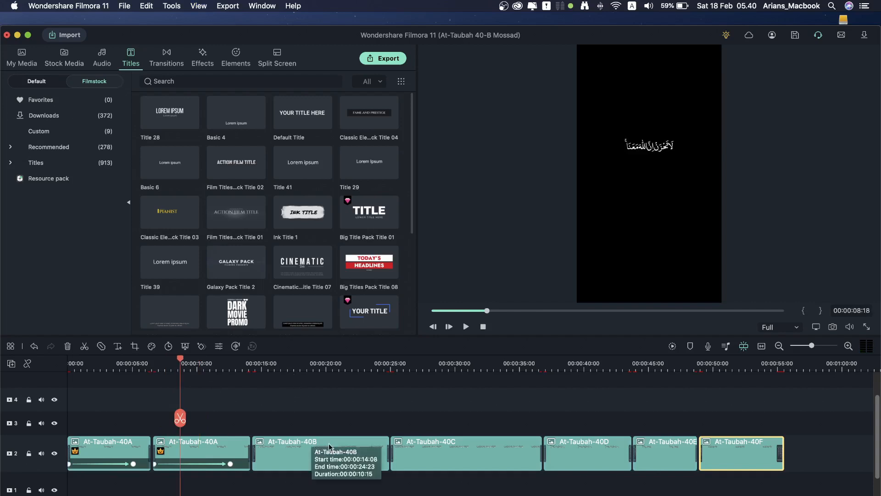
{"action": "left_click", "coordinate": [303, 368]}
{"action": "left_click", "coordinate": [335, 452]}
{"action": "double_click", "coordinate": [335, 452]}
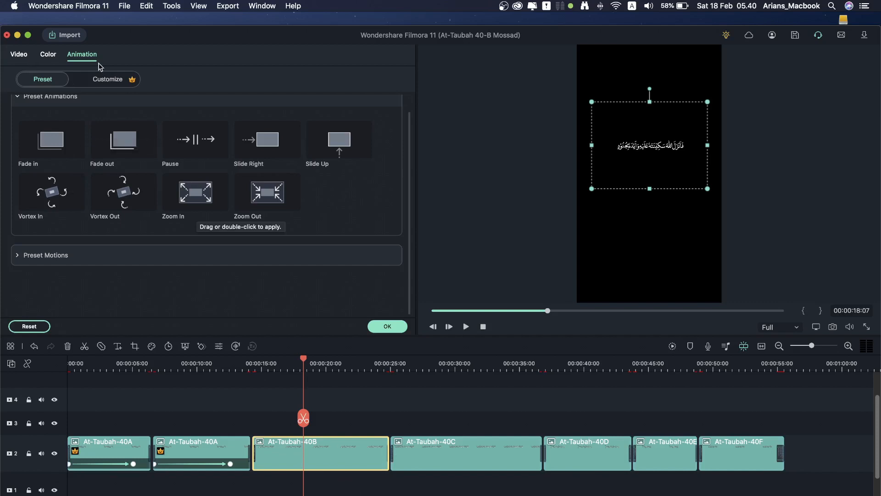
Step: Try Boom!, Counter clockwise rotate, Down Up 1 and Fade Zoom Out, then apply Fade Zoom In
{"action": "left_click", "coordinate": [25, 259]}
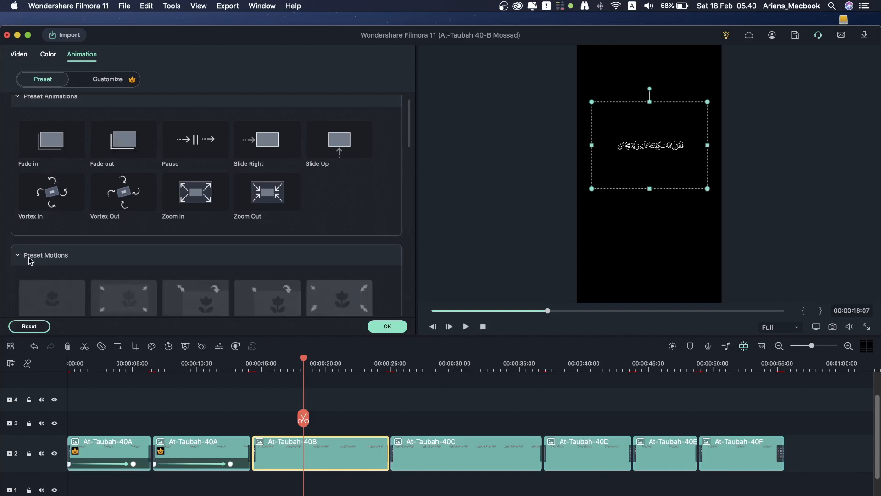
{"action": "scroll", "coordinate": [131, 282], "scroll_direction": "down", "scroll_amount": 10}
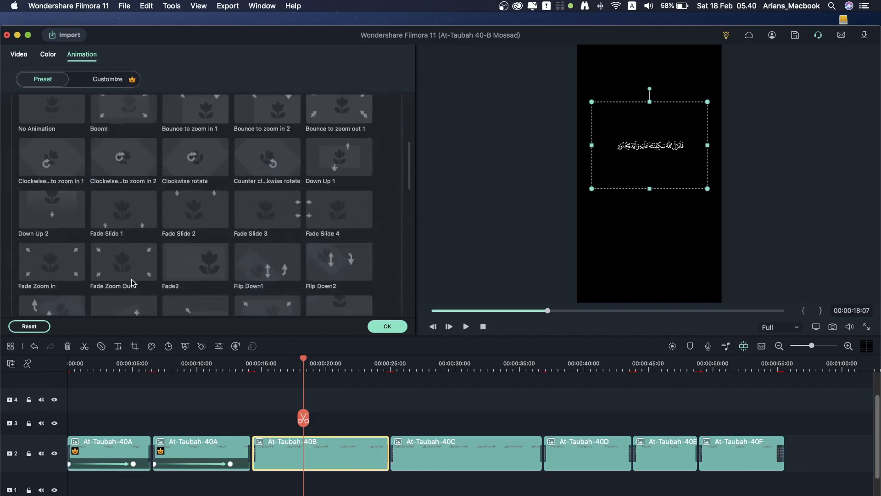
{"action": "scroll", "coordinate": [138, 275], "scroll_direction": "up", "scroll_amount": 7}
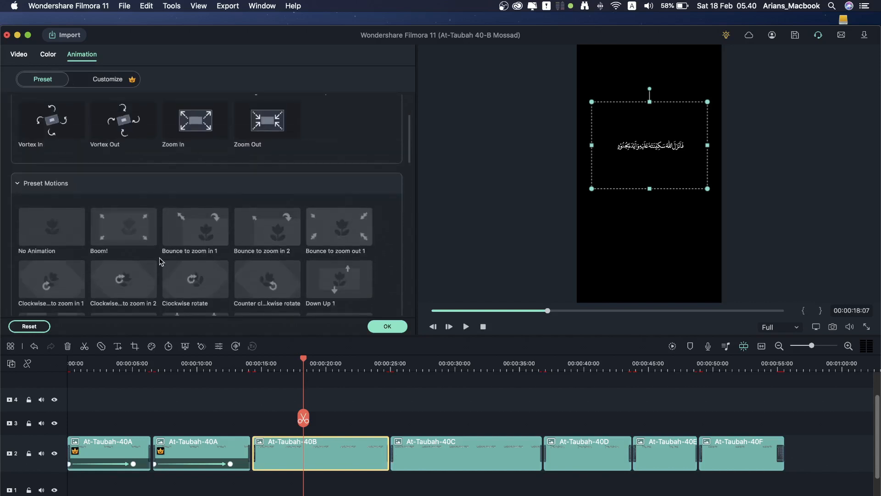
{"action": "left_click", "coordinate": [124, 228]}
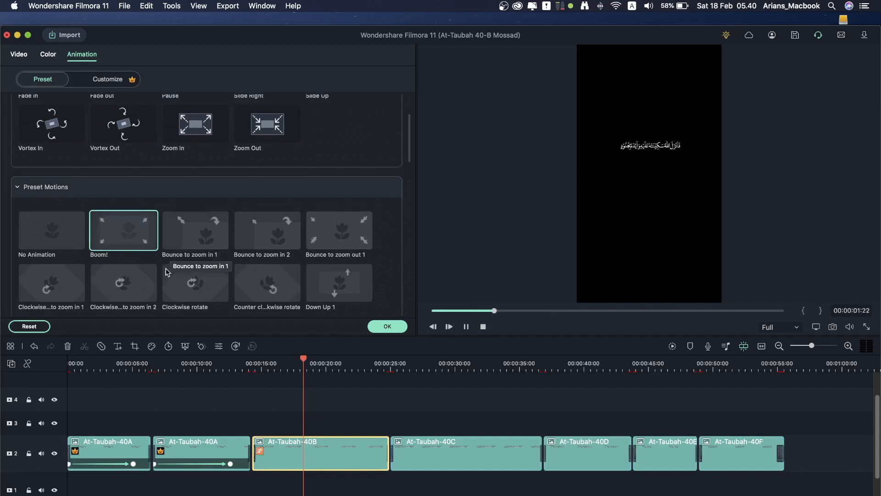
{"action": "left_click", "coordinate": [273, 285]}
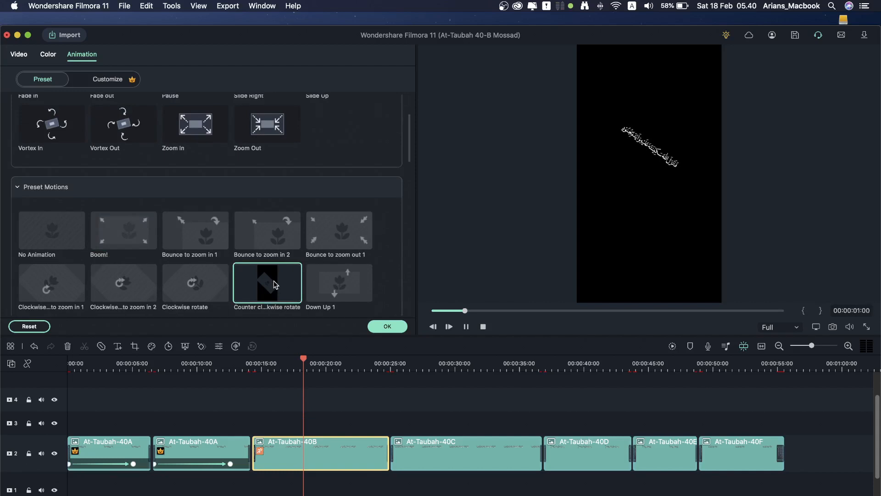
{"action": "left_click", "coordinate": [336, 282]}
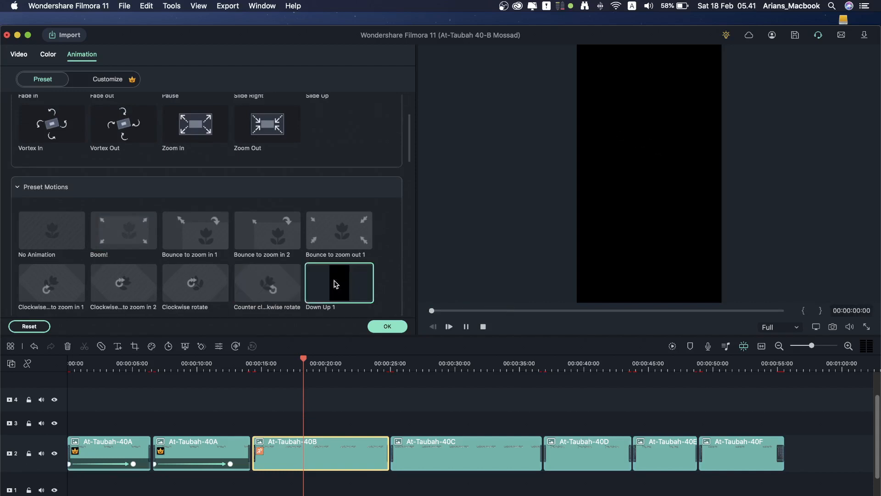
{"action": "scroll", "coordinate": [335, 281], "scroll_direction": "down", "scroll_amount": 3}
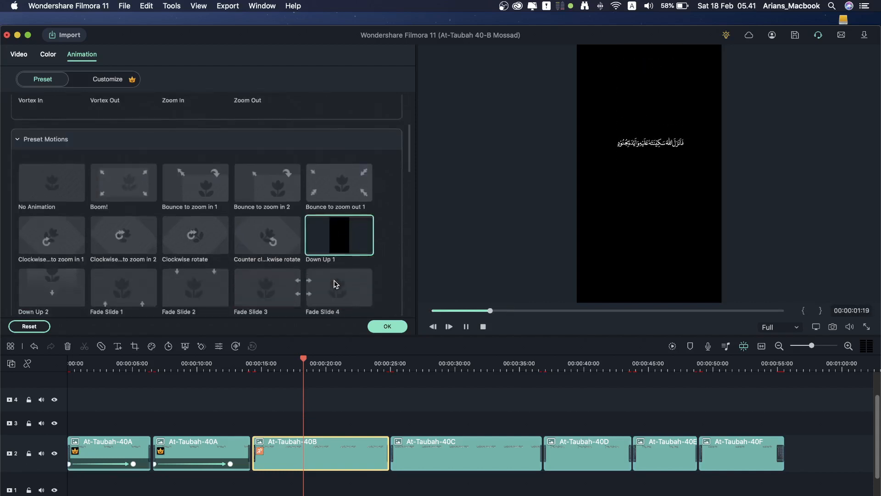
{"action": "scroll", "coordinate": [303, 257], "scroll_direction": "down", "scroll_amount": 2}
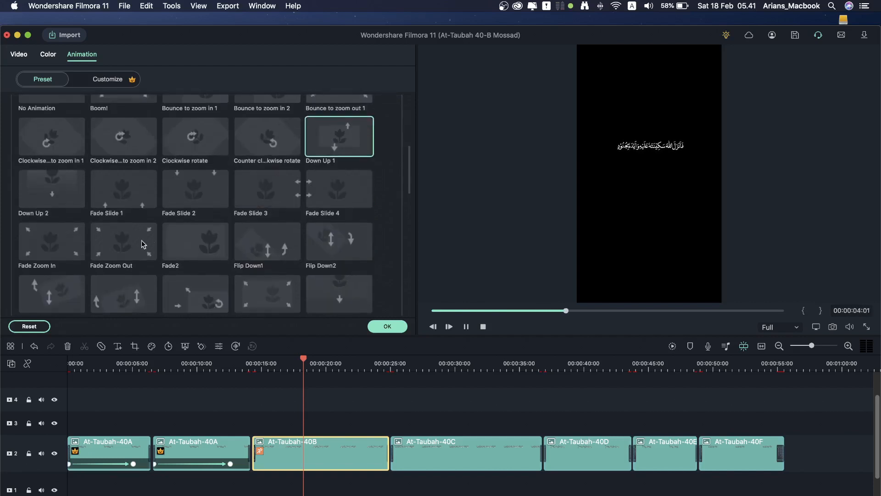
{"action": "left_click", "coordinate": [117, 251]}
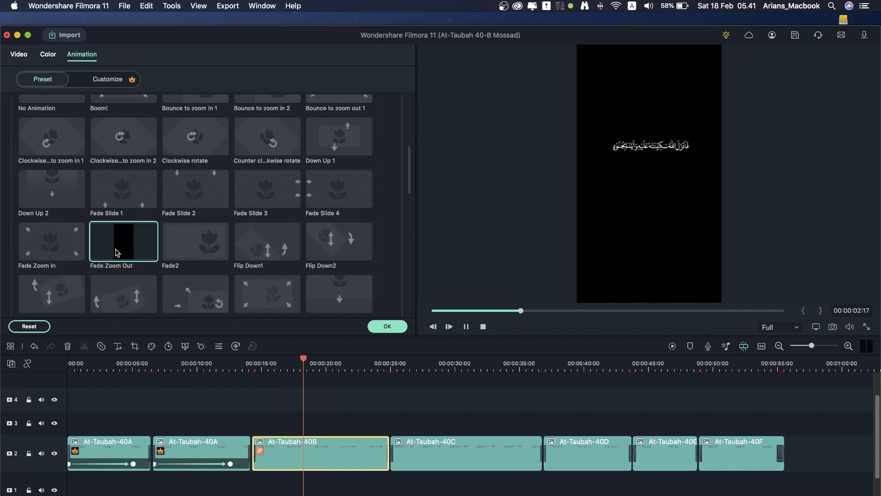
{"action": "left_click", "coordinate": [57, 248]}
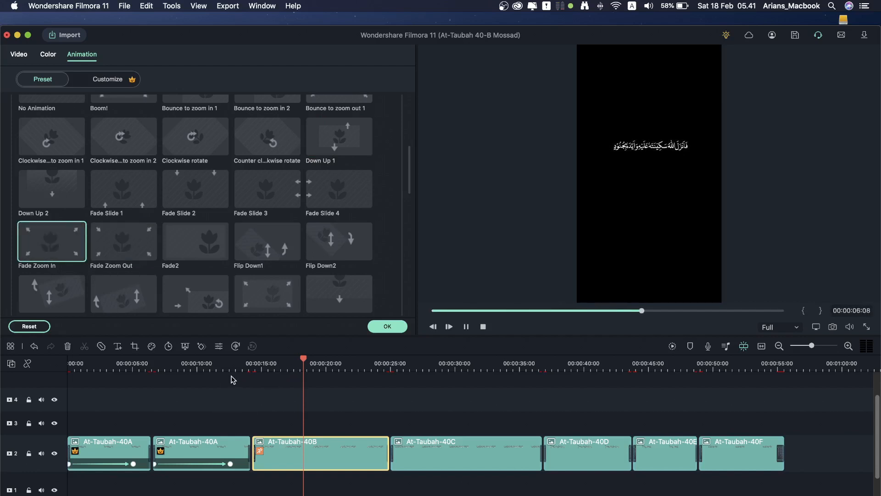
{"action": "left_click", "coordinate": [392, 329]}
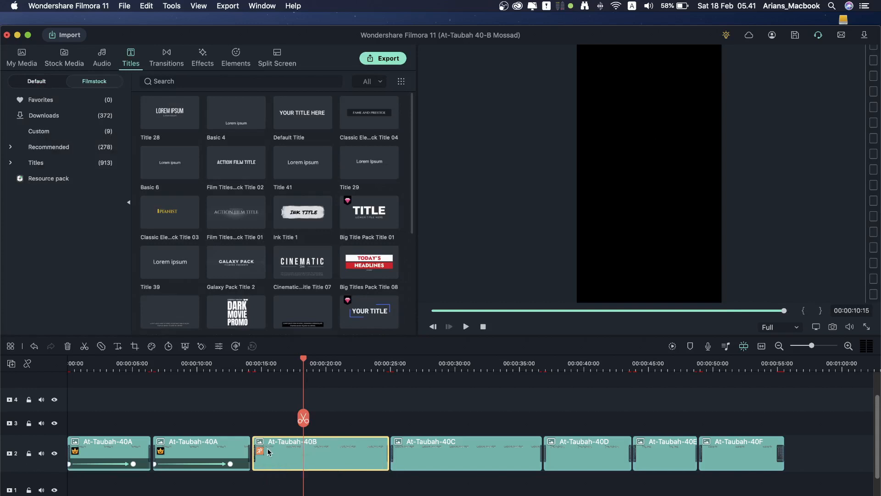
Step: Apply the Fade Zoom In preset to clips At-Taubah-40C through 40F
{"action": "double_click", "coordinate": [430, 444]}
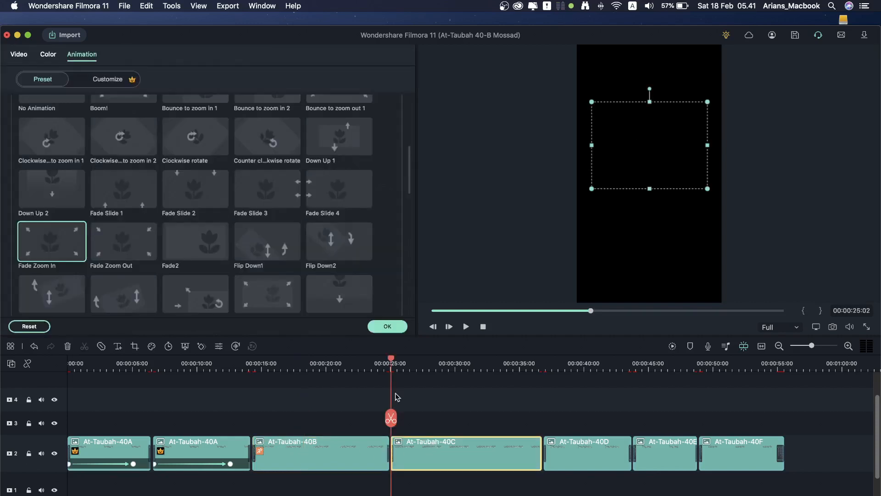
{"action": "left_click", "coordinate": [46, 243]}
{"action": "double_click", "coordinate": [572, 452]}
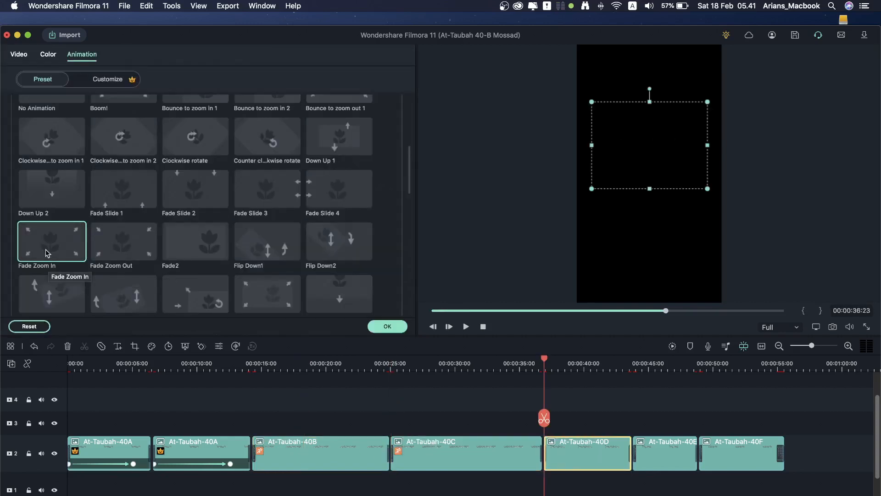
{"action": "double_click", "coordinate": [664, 452]}
{"action": "left_click", "coordinate": [51, 243]}
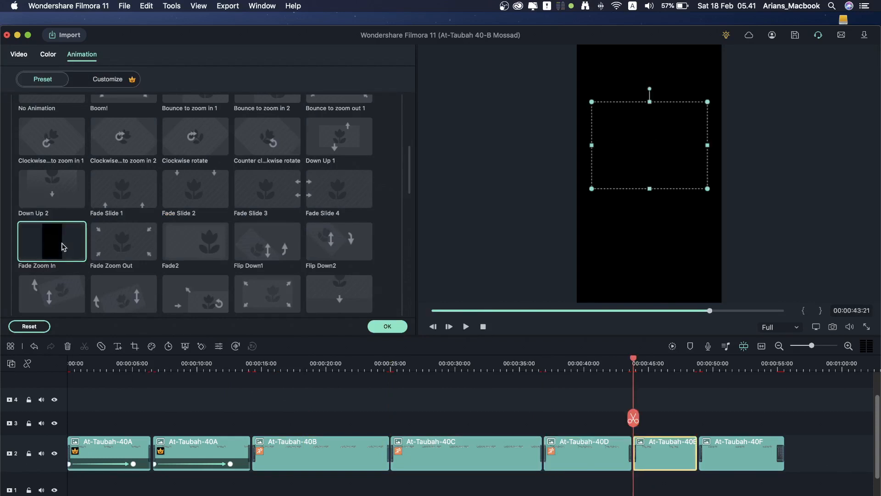
{"action": "double_click", "coordinate": [733, 457]}
{"action": "left_click", "coordinate": [51, 243]}
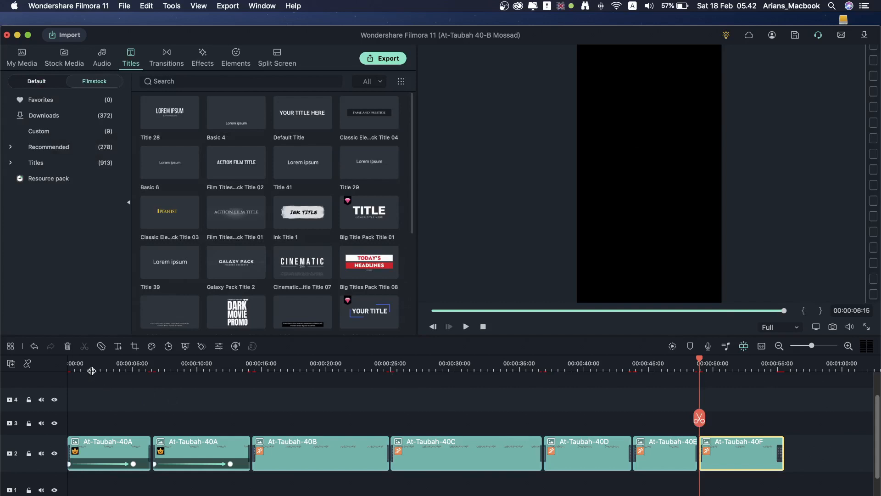
Step: Show My Media and lock track 2 holding the verse clips
{"action": "left_click", "coordinate": [22, 56]}
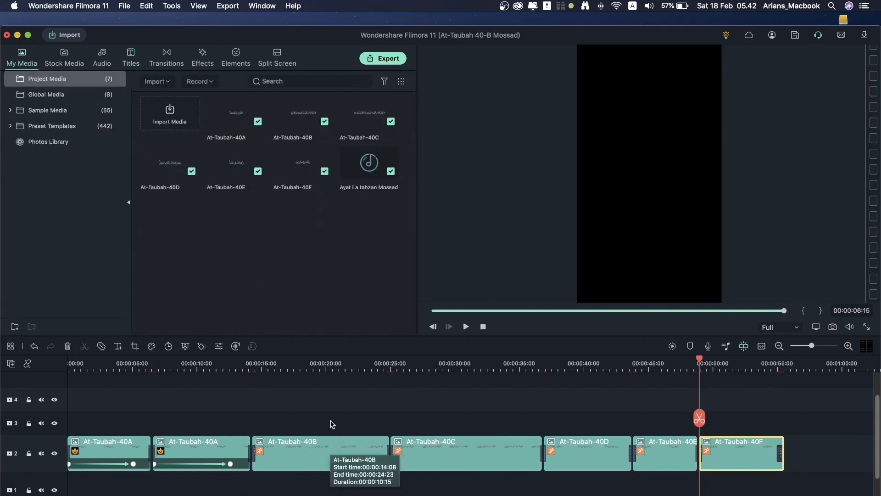
{"action": "left_click", "coordinate": [724, 430]}
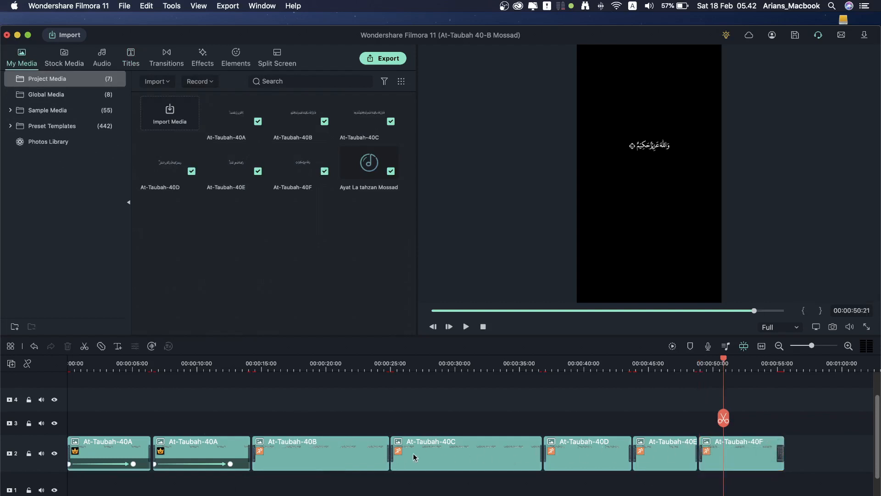
{"action": "left_click", "coordinate": [29, 453]}
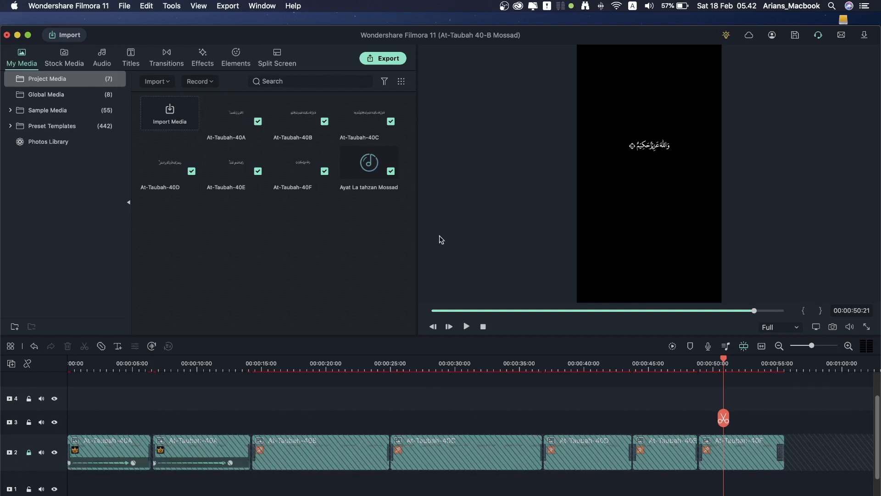
Step: Preview the Default Title, FAME AND PRESTIGE, TODAY'S HEADLINES and ACTION FILM TITLE presets
{"action": "left_click", "coordinate": [136, 63]}
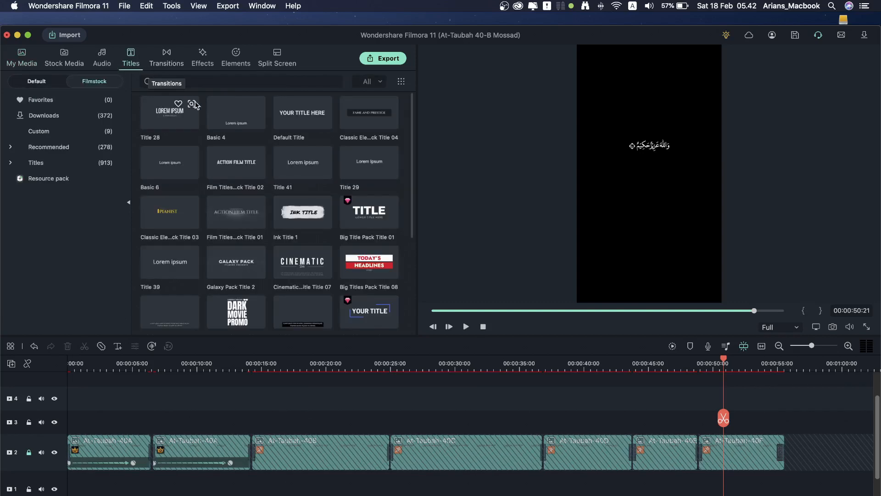
{"action": "left_click", "coordinate": [292, 118]}
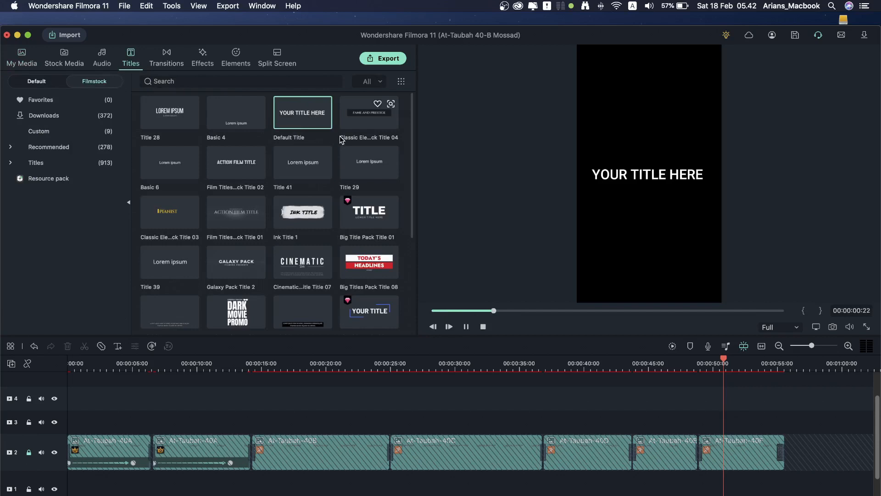
{"action": "left_click", "coordinate": [366, 116]}
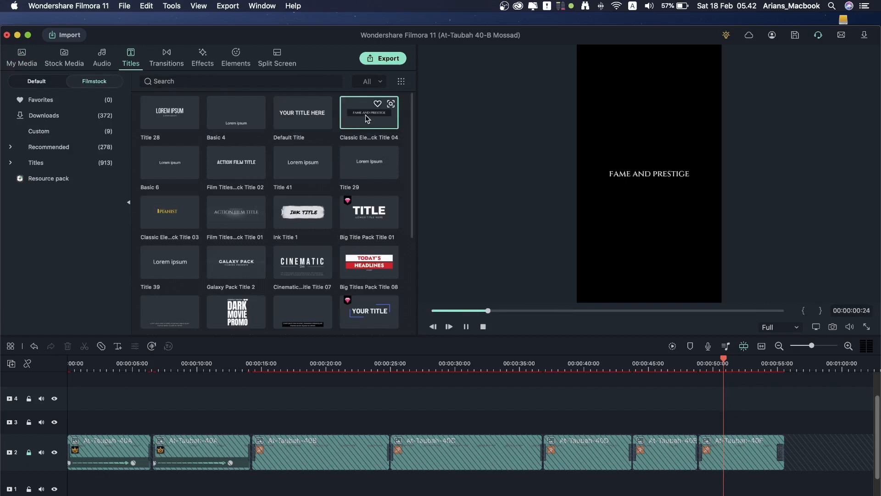
{"action": "left_click", "coordinate": [173, 216]}
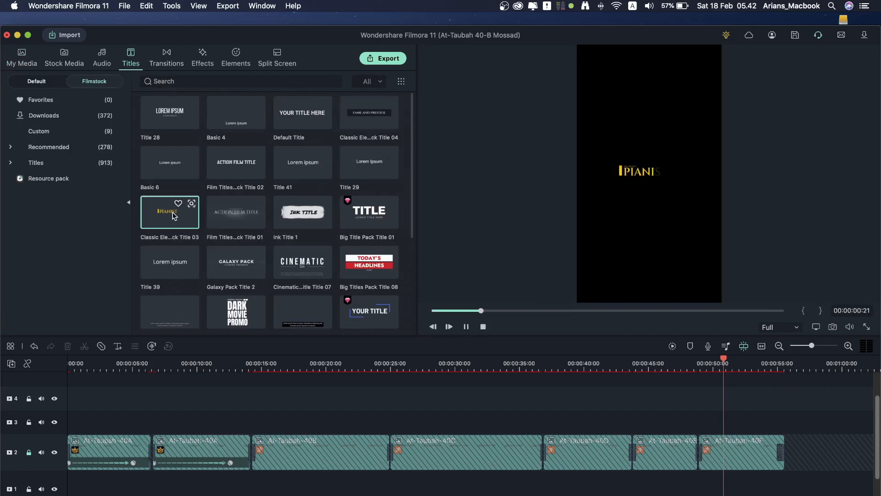
{"action": "left_click", "coordinate": [361, 264]}
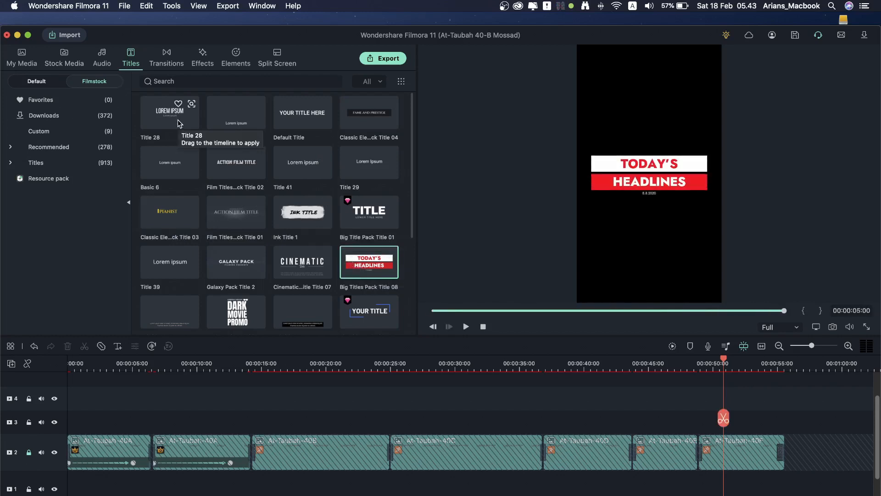
{"action": "left_click", "coordinate": [233, 165]}
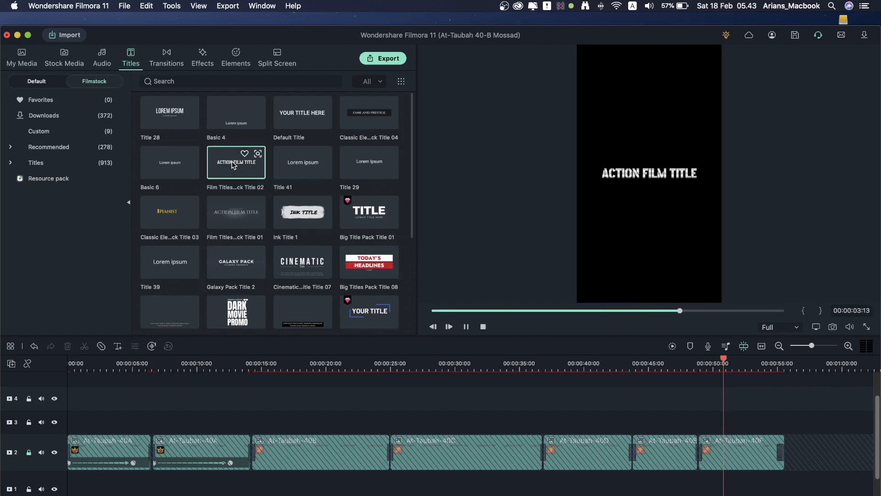
{"action": "left_click", "coordinate": [233, 165]}
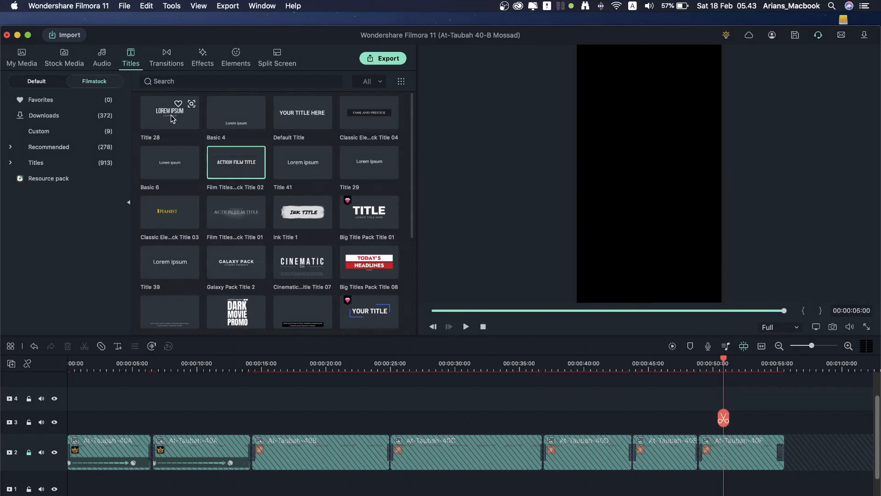
Step: Compare Title 28 with ACTION FILM TITLE, then place Title 28 at 00:00 on track 3
{"action": "left_click", "coordinate": [188, 131]}
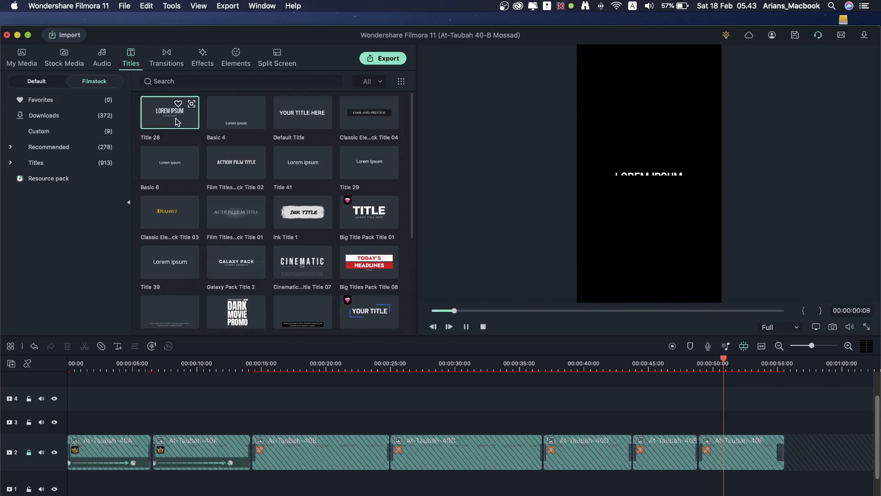
{"action": "left_click", "coordinate": [225, 165]}
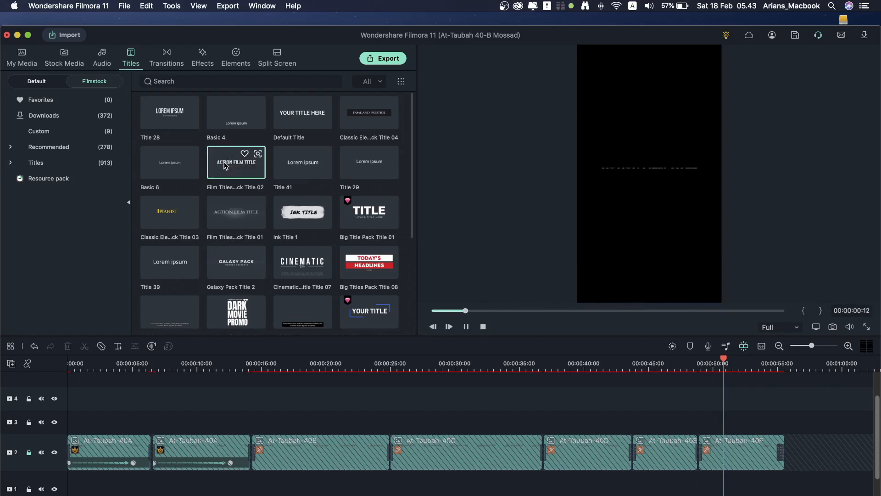
{"action": "left_click", "coordinate": [166, 117]}
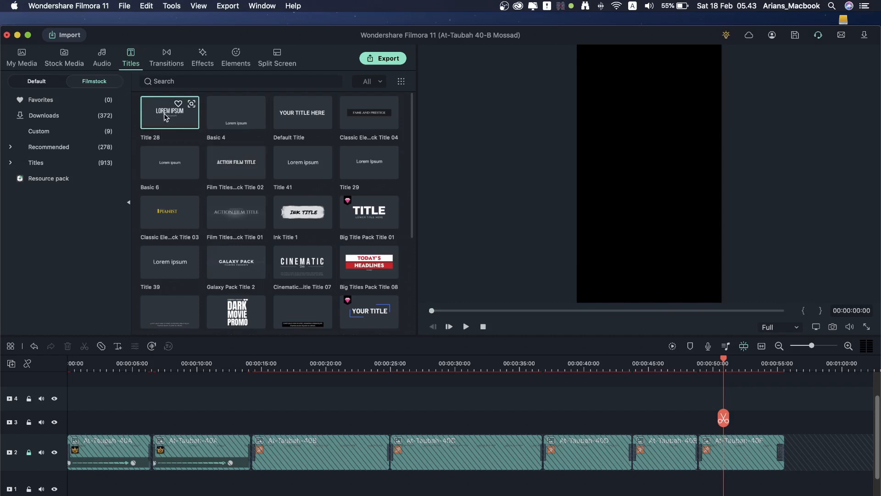
{"action": "left_click_drag", "start_coordinate": [166, 117], "coordinate": [72, 420]}
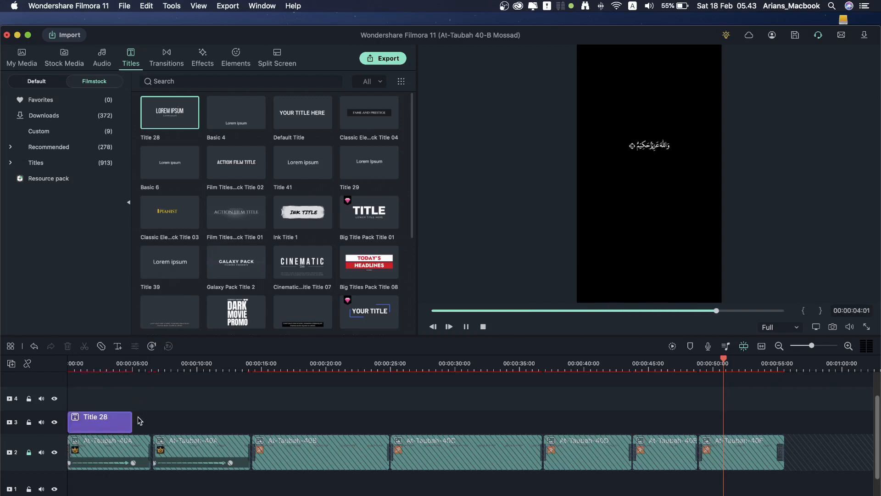
Step: Extend the Title 28 clip to end at 00:00:06:11 and play the opening
{"action": "left_click_drag", "start_coordinate": [132, 420], "coordinate": [150, 417]}
{"action": "left_click", "coordinate": [86, 364]}
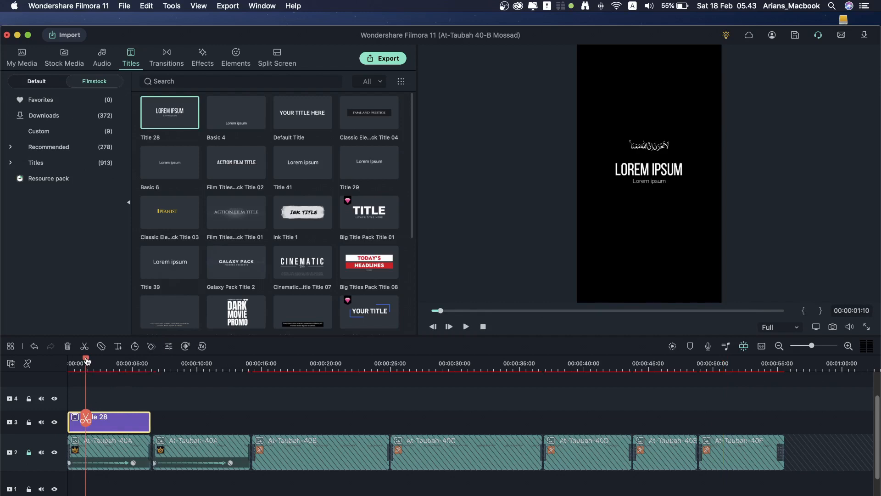
{"action": "left_click_drag", "start_coordinate": [87, 361], "coordinate": [60, 363]}
{"action": "key", "text": "space"}
{"action": "key", "text": "space"}
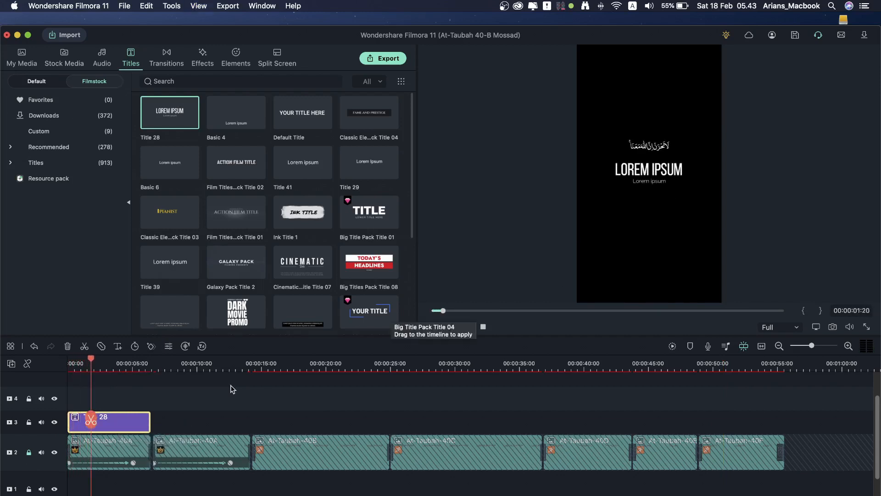
Step: In the advanced title editor, delete the small Lorem ipsum subtitle layer
{"action": "double_click", "coordinate": [119, 425]}
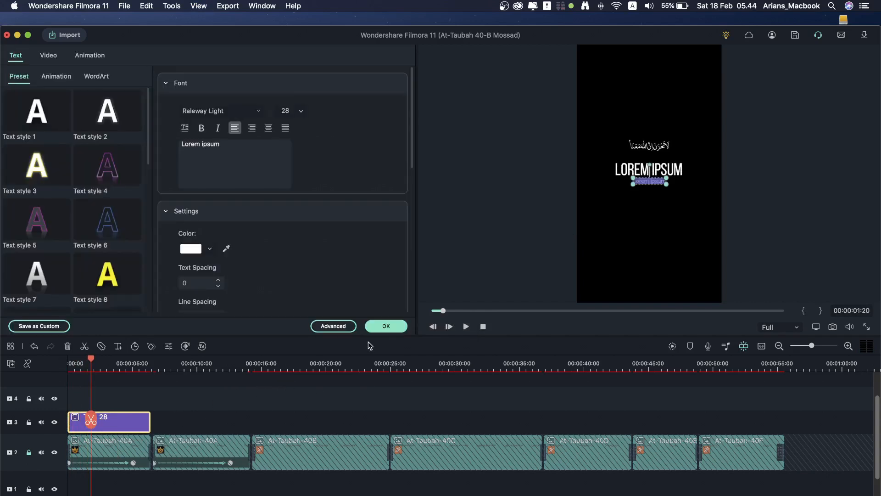
{"action": "left_click", "coordinate": [342, 327]}
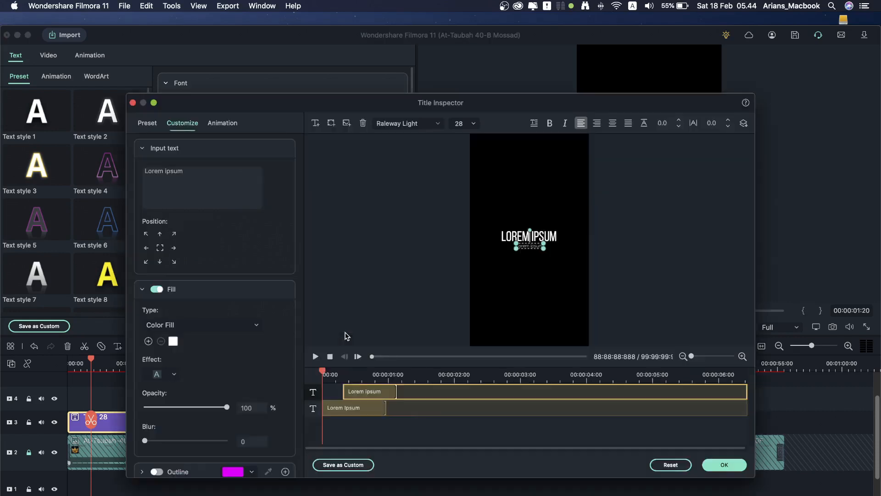
{"action": "left_click_drag", "start_coordinate": [417, 393], "coordinate": [414, 394]}
{"action": "left_click", "coordinate": [401, 407]}
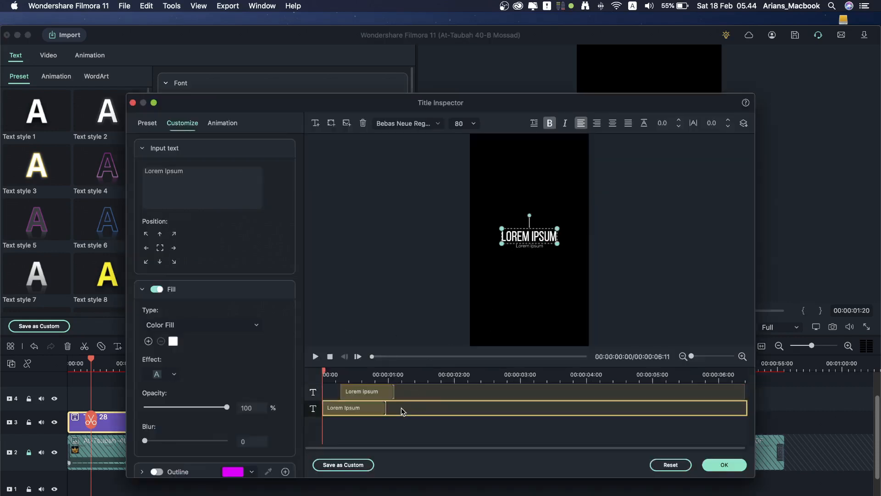
{"action": "left_click", "coordinate": [413, 393]}
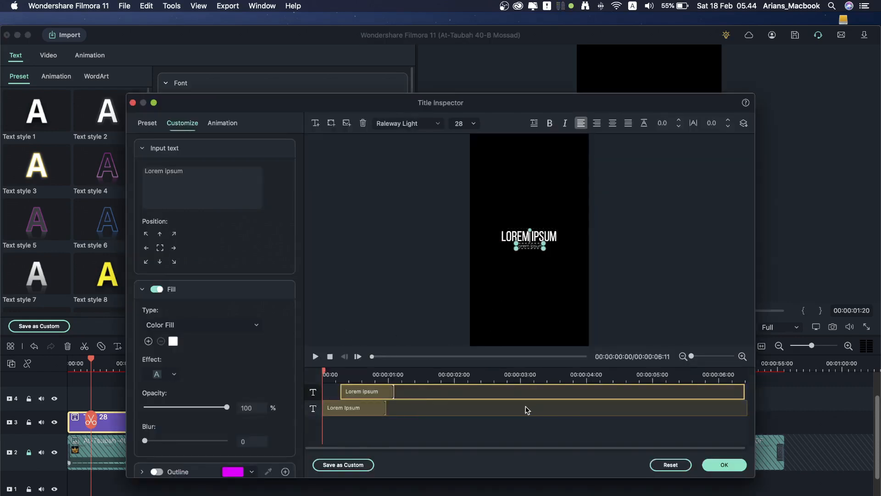
{"action": "key", "text": "Delete"}
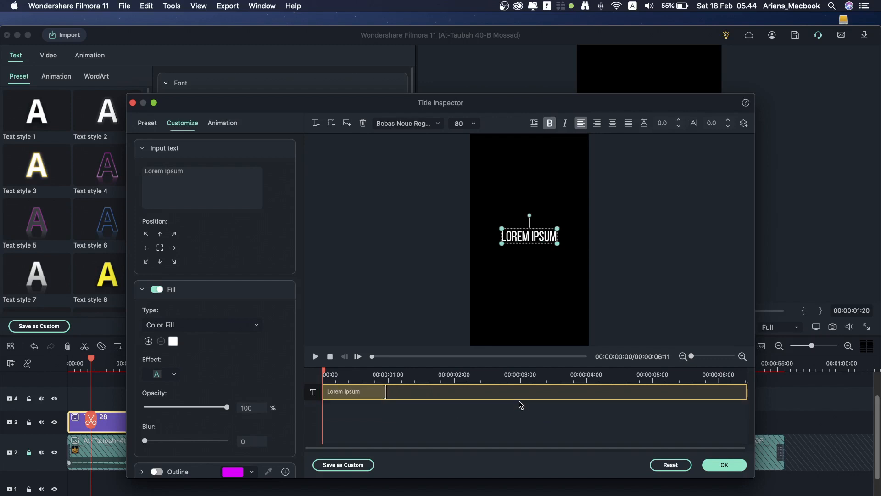
{"action": "left_click", "coordinate": [363, 409]}
{"action": "key", "text": "space"}
Step: Adjust the remaining LOREM IPSUM layer's duration and apply the title edits
{"action": "left_click", "coordinate": [384, 392]}
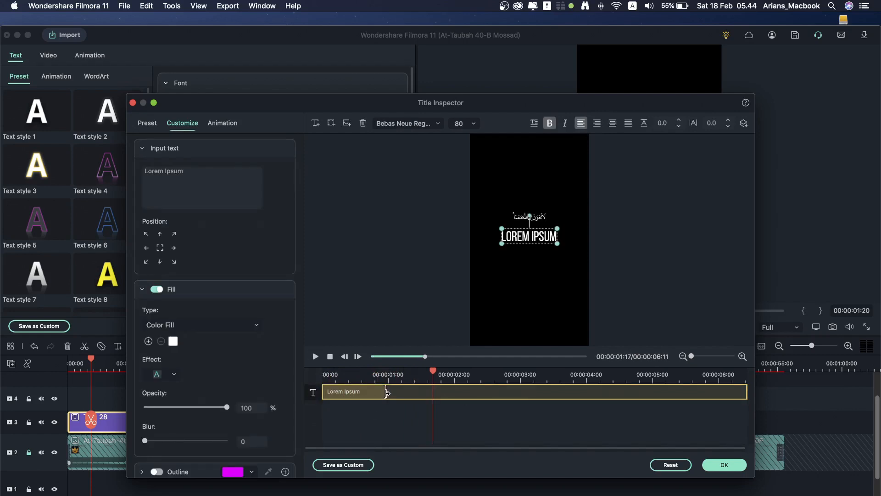
{"action": "left_click_drag", "start_coordinate": [386, 392], "coordinate": [363, 394]}
{"action": "left_click", "coordinate": [339, 372]}
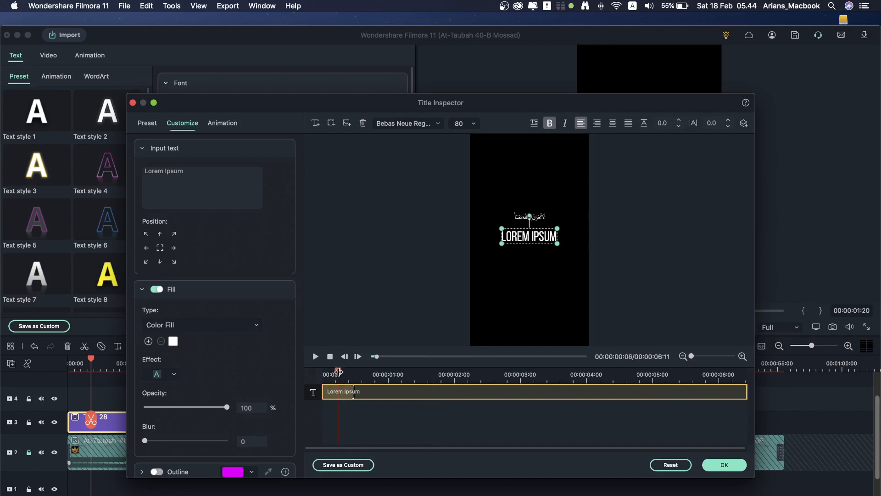
{"action": "left_click", "coordinate": [354, 391]}
{"action": "left_click_drag", "start_coordinate": [354, 392], "coordinate": [357, 391]}
{"action": "left_click", "coordinate": [726, 464]}
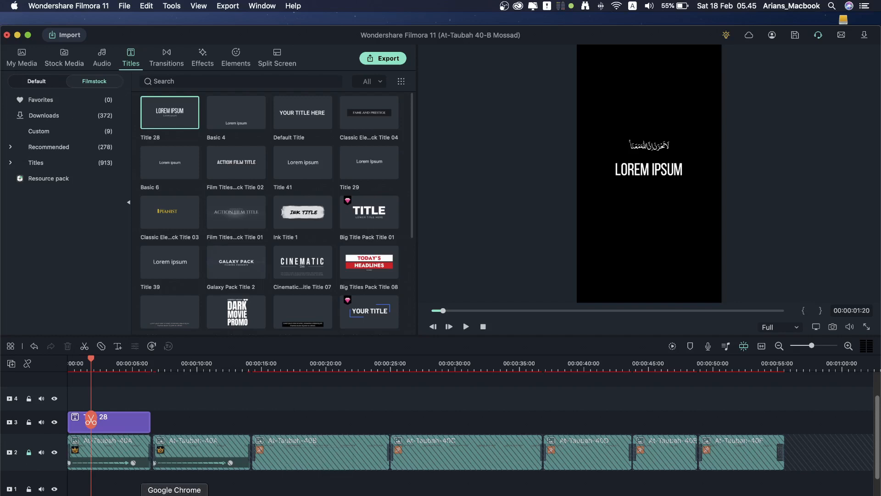
{"action": "left_click", "coordinate": [185, 494]}
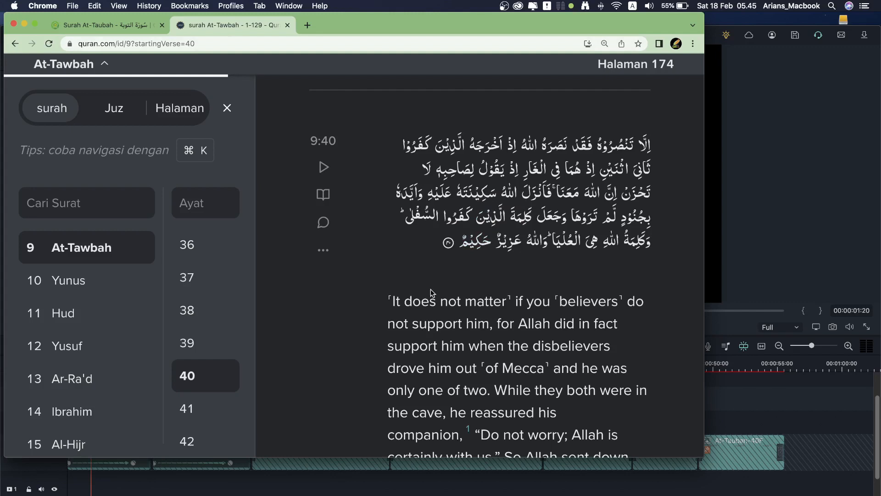
{"action": "scroll", "coordinate": [425, 282], "scroll_direction": "up", "scroll_amount": 1}
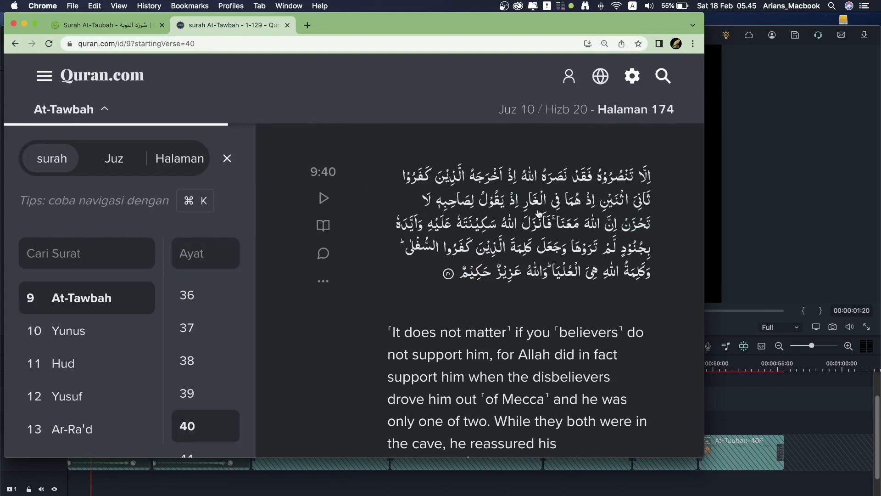
{"action": "scroll", "coordinate": [502, 203], "scroll_direction": "down", "scroll_amount": 4}
{"action": "scroll", "coordinate": [498, 256], "scroll_direction": "up", "scroll_amount": 3}
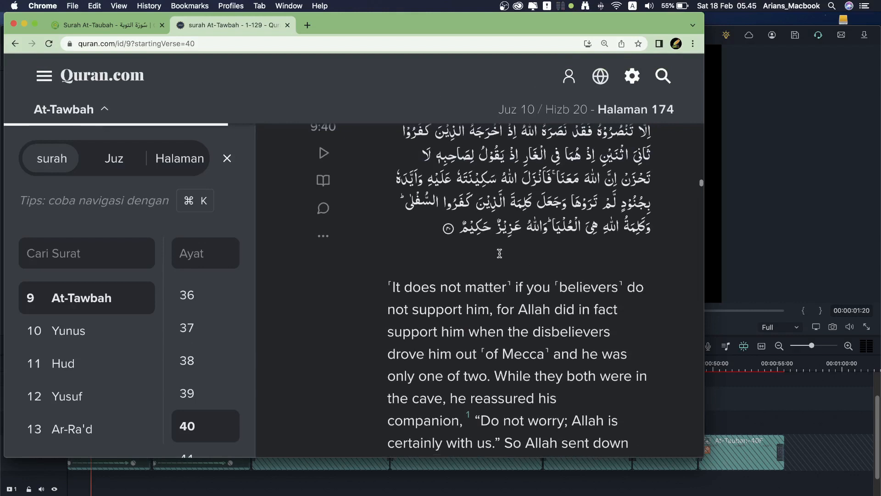
{"action": "left_click", "coordinate": [732, 216]}
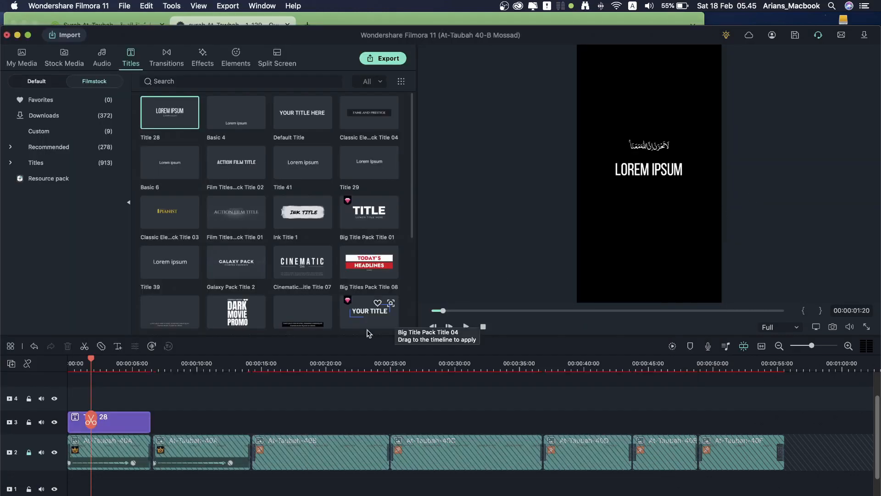
{"action": "left_click", "coordinate": [78, 364]}
{"action": "key", "text": "space"}
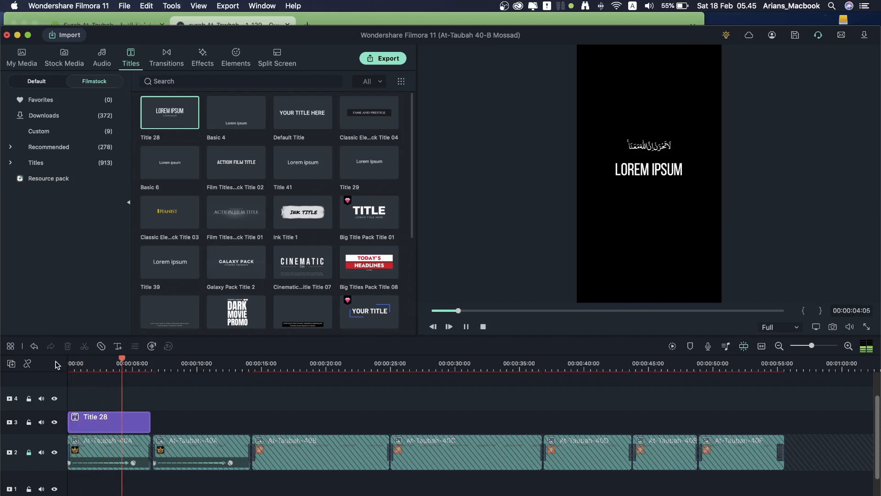
{"action": "key", "text": "space"}
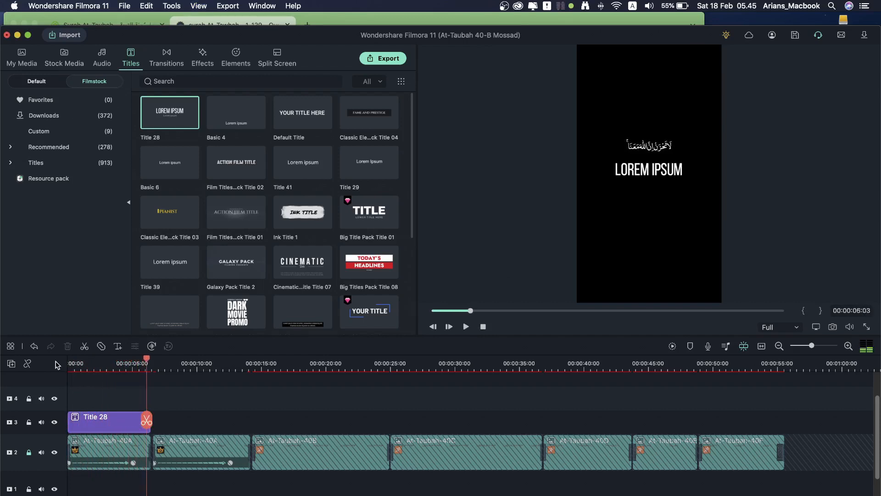
Step: Copy 'Janganlah engkau bersedih, sesungguhnya Allah bersama kita.' from Quran.com and return to the Filmora title clip
{"action": "left_click", "coordinate": [343, 18]}
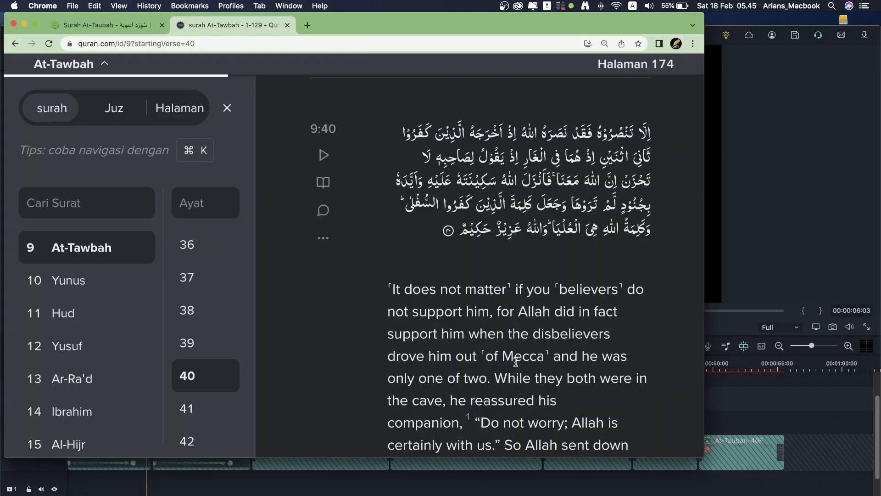
{"action": "scroll", "coordinate": [472, 345], "scroll_direction": "down", "scroll_amount": 10}
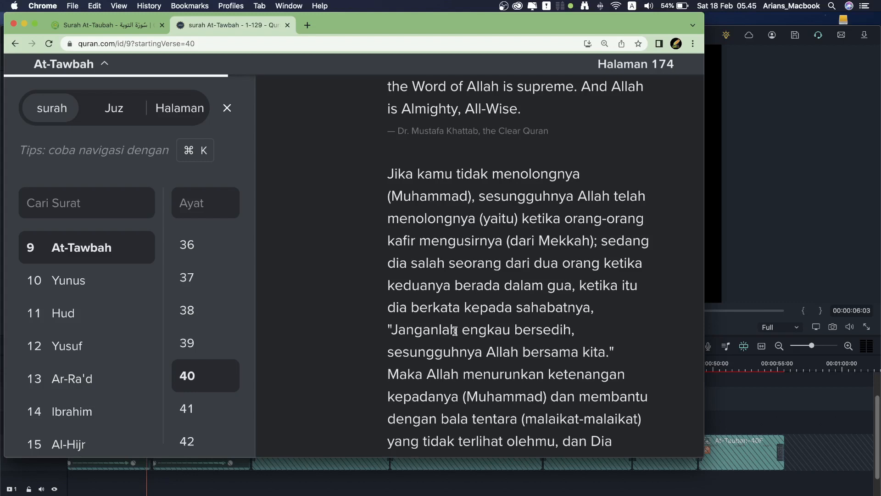
{"action": "scroll", "coordinate": [454, 330], "scroll_direction": "down", "scroll_amount": 2}
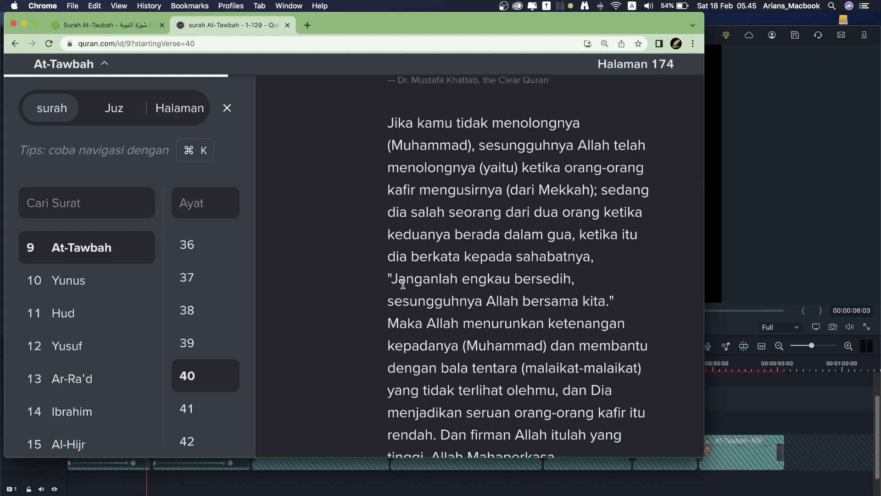
{"action": "left_click_drag", "start_coordinate": [388, 277], "coordinate": [615, 308]}
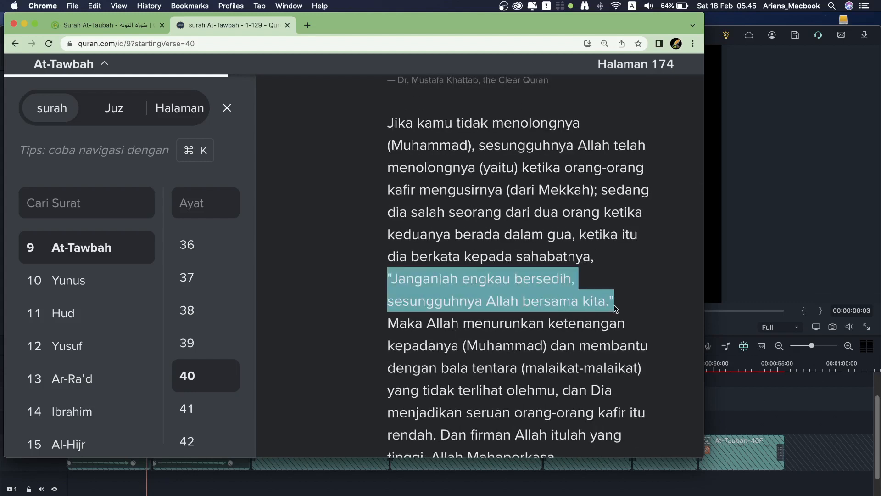
{"action": "right_click", "coordinate": [517, 284]}
{"action": "left_click", "coordinate": [533, 301]}
{"action": "left_click", "coordinate": [792, 133]}
{"action": "left_click", "coordinate": [115, 364]}
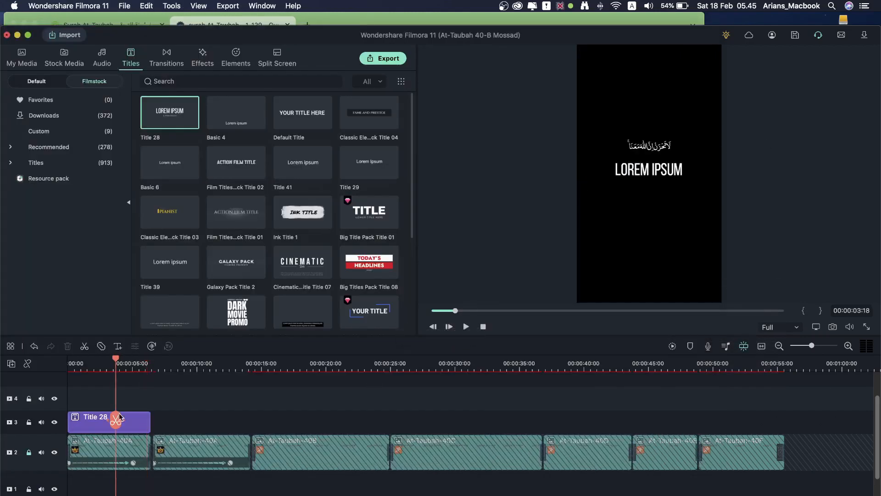
Step: Replace Title 28's Lorem Ipsum placeholder with the pasted Indonesian translation
{"action": "double_click", "coordinate": [132, 422]}
{"action": "left_click_drag", "start_coordinate": [239, 145], "coordinate": [166, 145]}
{"action": "right_click", "coordinate": [211, 145]}
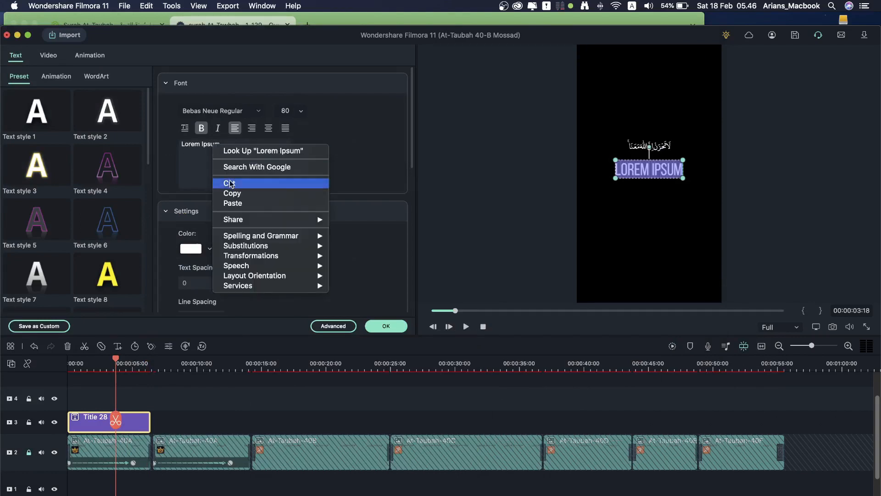
{"action": "left_click", "coordinate": [237, 201]}
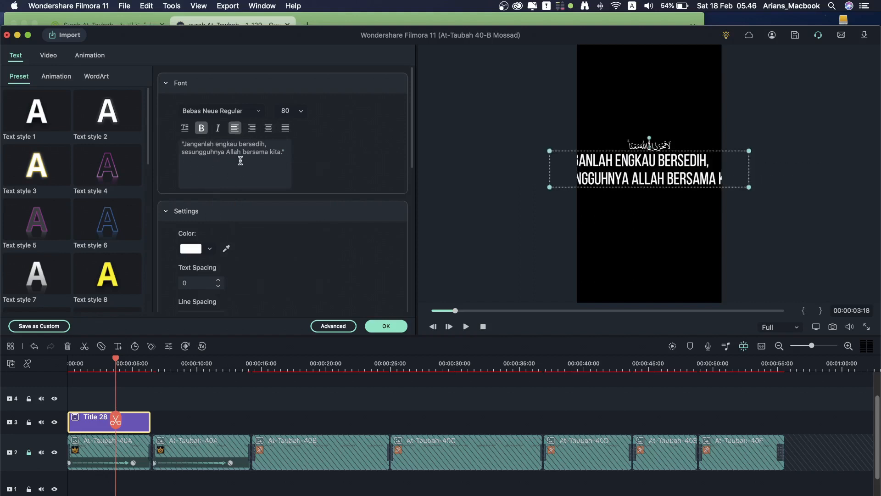
Step: Centre the Indonesian text at font size 24, moving 'bersama kita.' onto a third line
{"action": "left_click", "coordinate": [269, 127]}
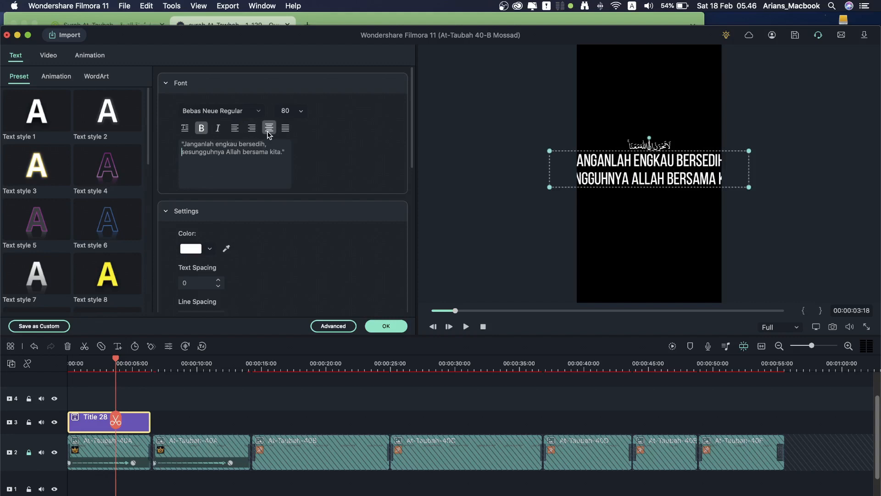
{"action": "left_click", "coordinate": [302, 116]}
{"action": "left_click", "coordinate": [293, 169]}
{"action": "left_click", "coordinate": [302, 115]}
{"action": "left_click", "coordinate": [292, 161]}
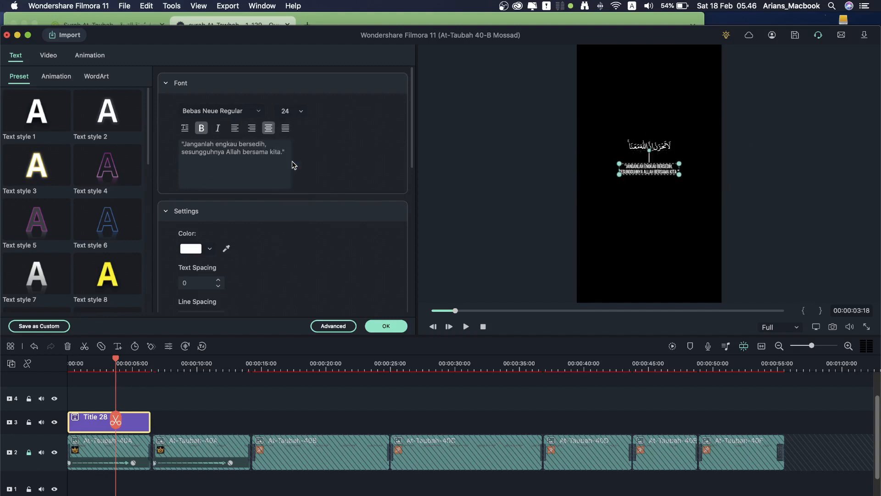
{"action": "left_click", "coordinate": [241, 152]}
{"action": "key", "text": "Return"}
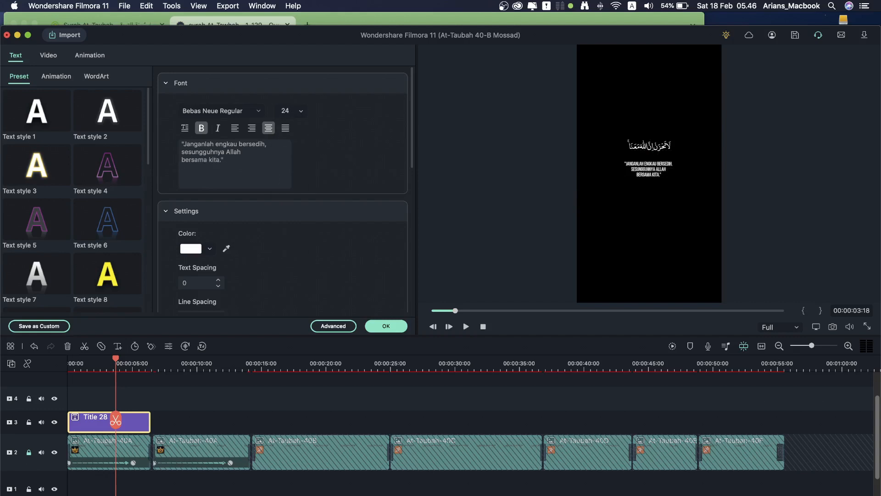
Step: Check the title full screen, nudge it up slightly beneath the Arabic verse, and apply
{"action": "left_click", "coordinate": [867, 327]}
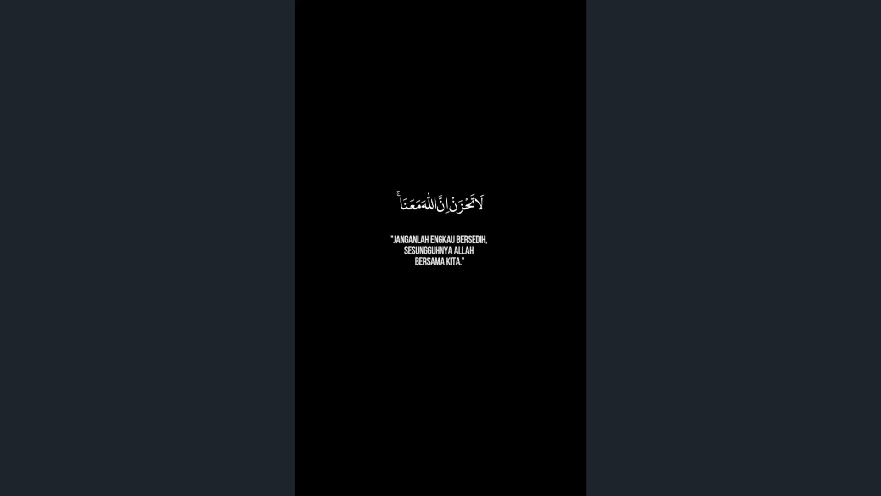
{"action": "key", "text": "Escape"}
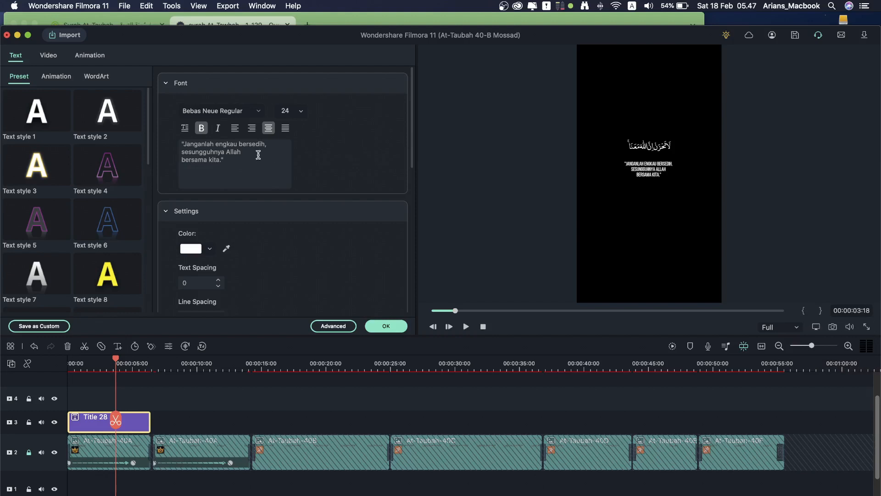
{"action": "left_click", "coordinate": [654, 179]}
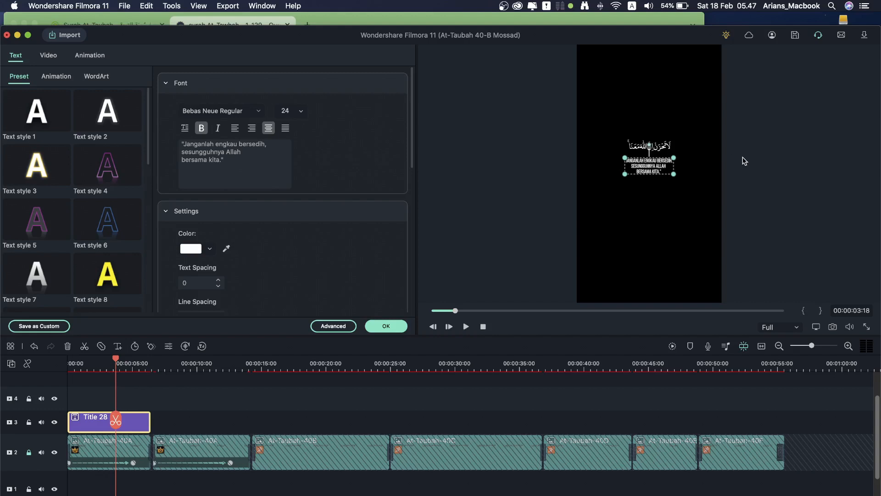
{"action": "key", "text": "Up"}
{"action": "left_click", "coordinate": [508, 183]}
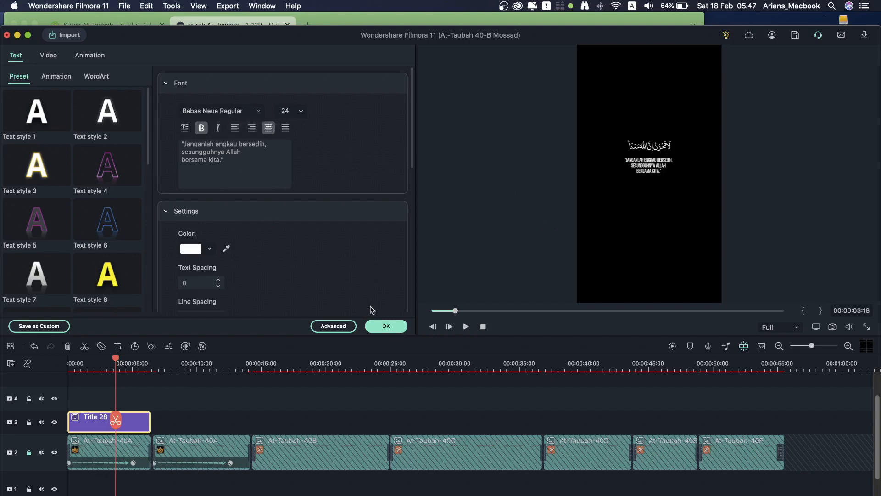
{"action": "left_click", "coordinate": [387, 326]}
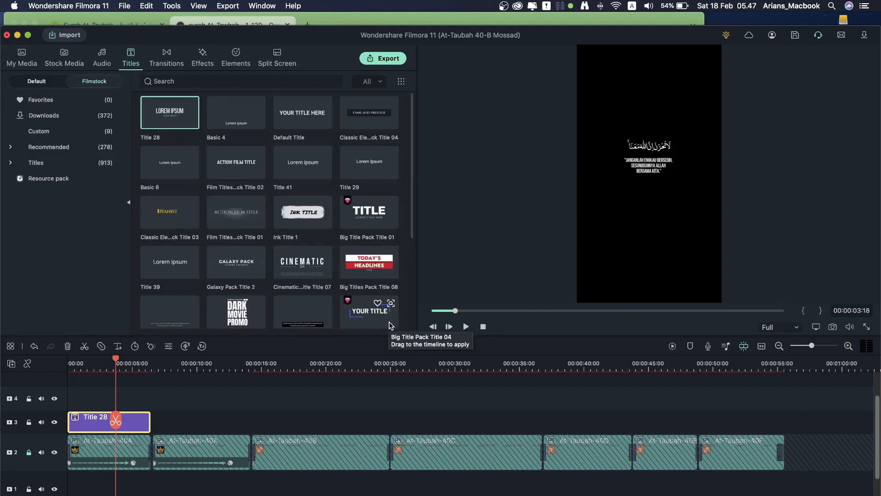
Step: Place Film Titles Pack Title 02 on track 4 above Title 28, then copy the English verse quote from Quran.com
{"action": "left_click", "coordinate": [230, 171]}
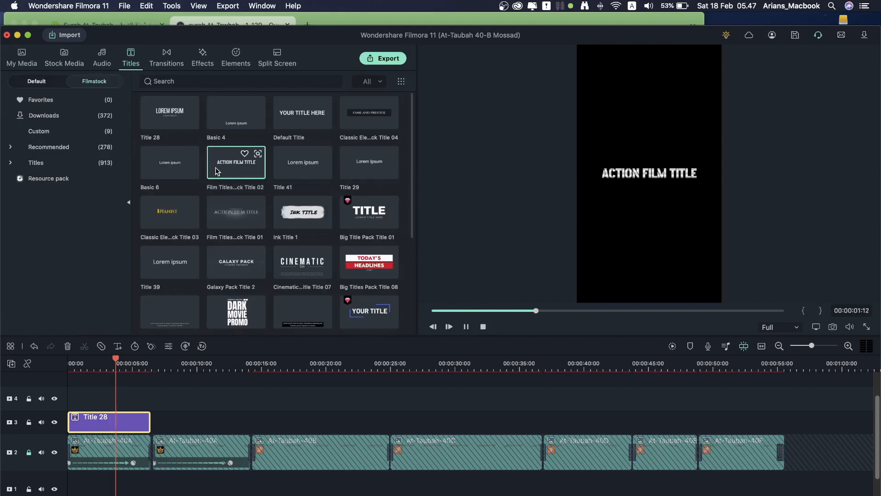
{"action": "left_click_drag", "start_coordinate": [233, 164], "coordinate": [85, 401]}
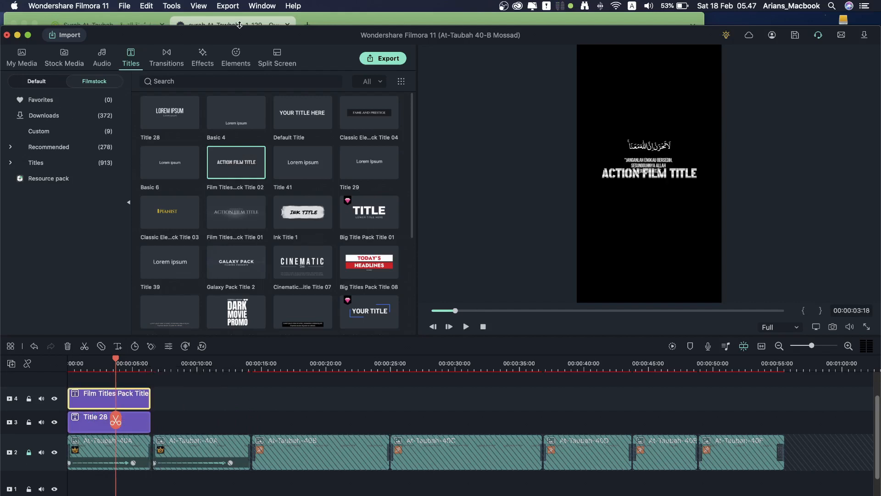
{"action": "left_click", "coordinate": [241, 20]}
{"action": "scroll", "coordinate": [462, 317], "scroll_direction": "up", "scroll_amount": 6}
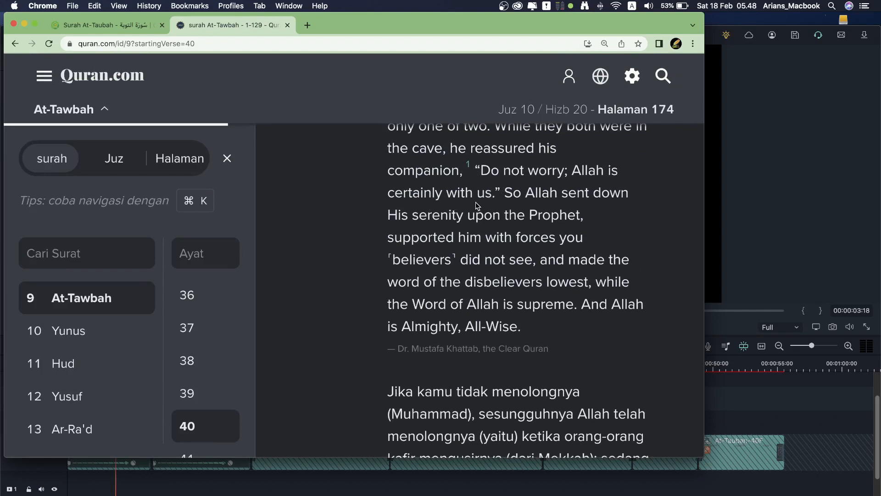
{"action": "left_click_drag", "start_coordinate": [477, 166], "coordinate": [500, 186]}
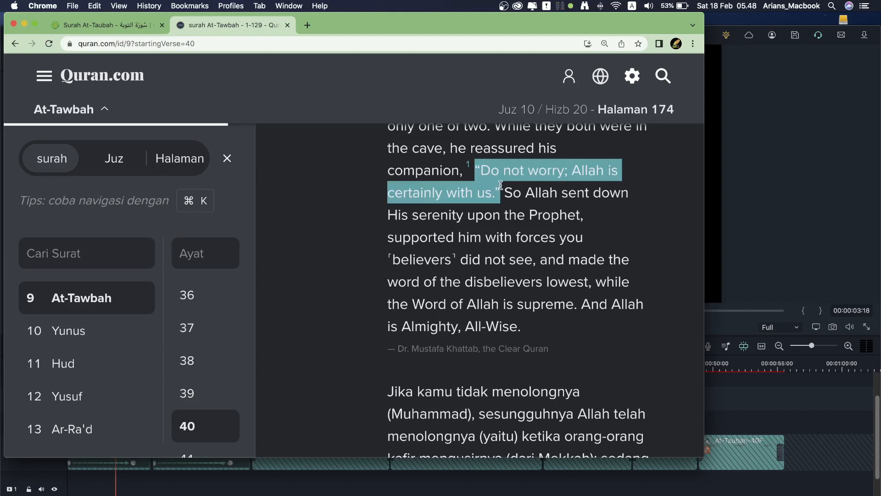
{"action": "right_click", "coordinate": [504, 166]}
{"action": "left_click", "coordinate": [519, 188]}
{"action": "left_click", "coordinate": [743, 177]}
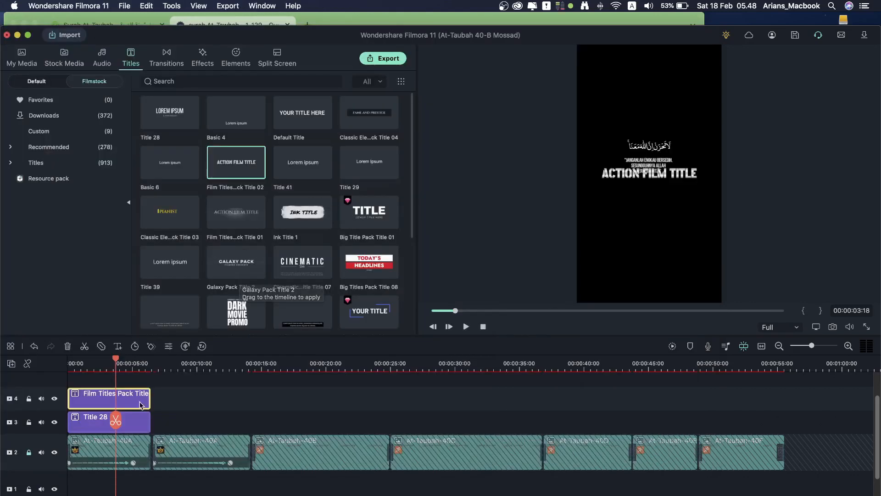
Step: Paste the English quote over ACTION FILM TITLE, breaking the line before 'Allah'
{"action": "right_click", "coordinate": [202, 146]}
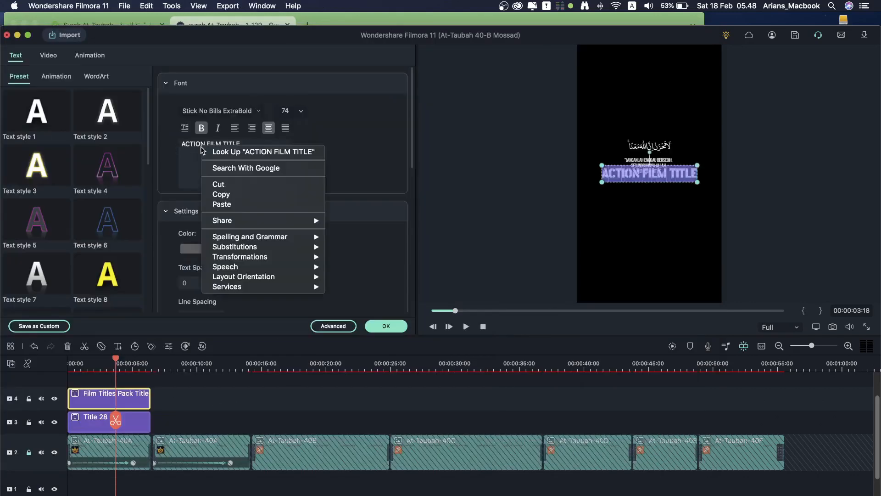
{"action": "left_click", "coordinate": [229, 205]}
{"action": "left_click", "coordinate": [227, 145]}
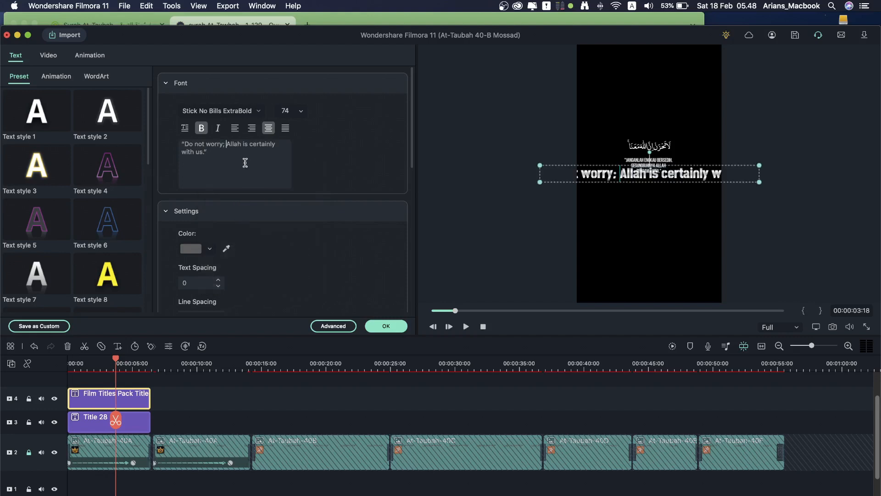
{"action": "key", "text": "Return"}
Step: Set the English title to Bebas Neue size 24 and nudge it below the Indonesian text
{"action": "left_click", "coordinate": [255, 111]}
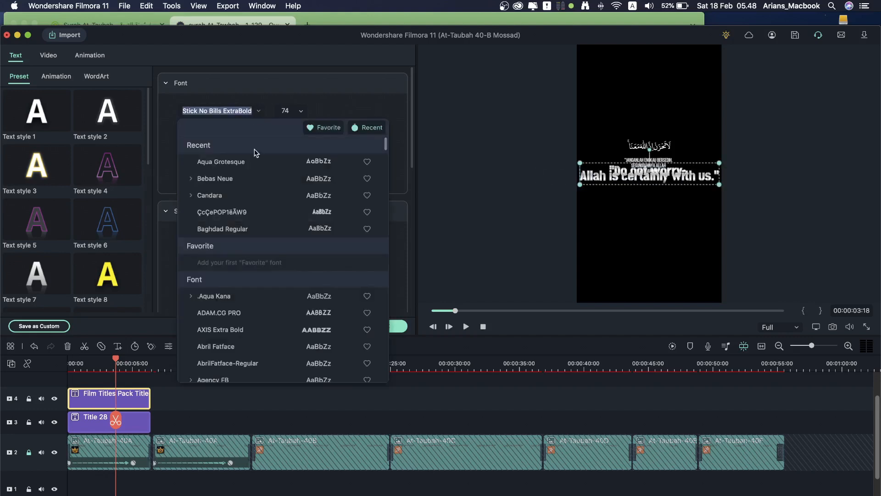
{"action": "left_click", "coordinate": [252, 178]}
{"action": "left_click", "coordinate": [301, 113]}
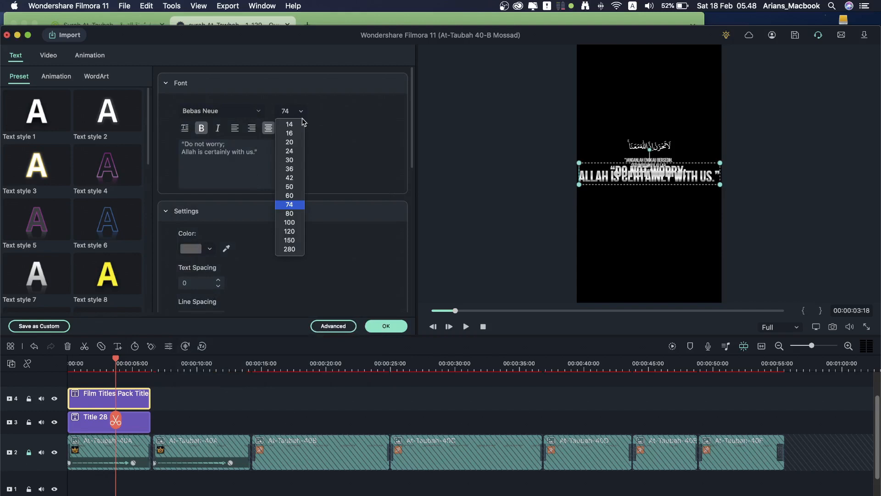
{"action": "left_click", "coordinate": [289, 151]}
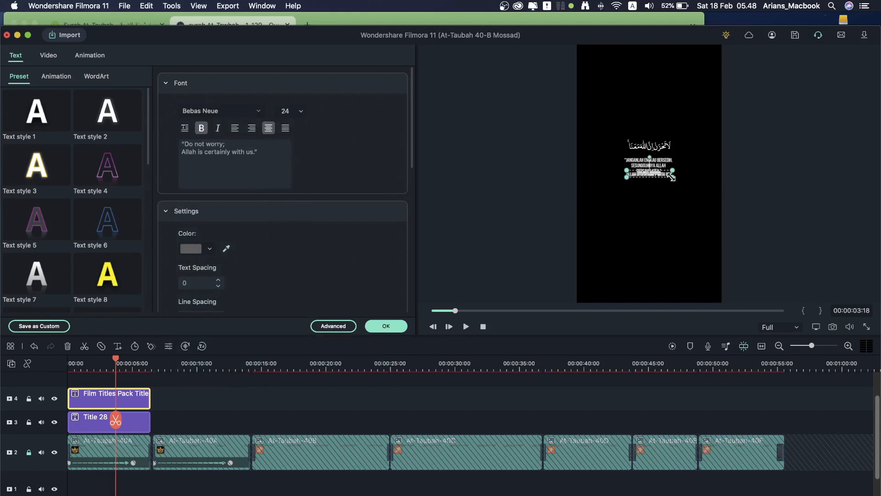
{"action": "key", "text": "Down"}
{"action": "key", "text": "Down"}
{"action": "key", "text": "Down"}
{"action": "key", "text": "Down"}
{"action": "key", "text": "Down"}
{"action": "key", "text": "Down"}
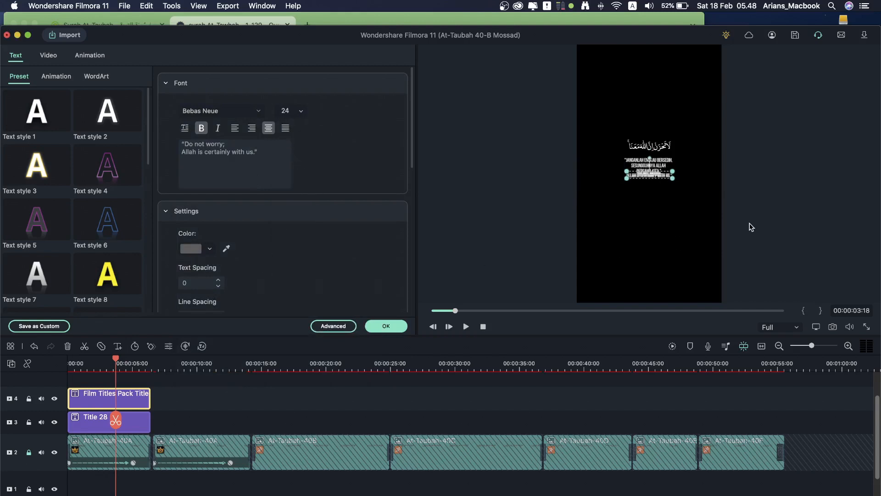
{"action": "key", "text": "Down"}
{"action": "key", "text": "Down"}
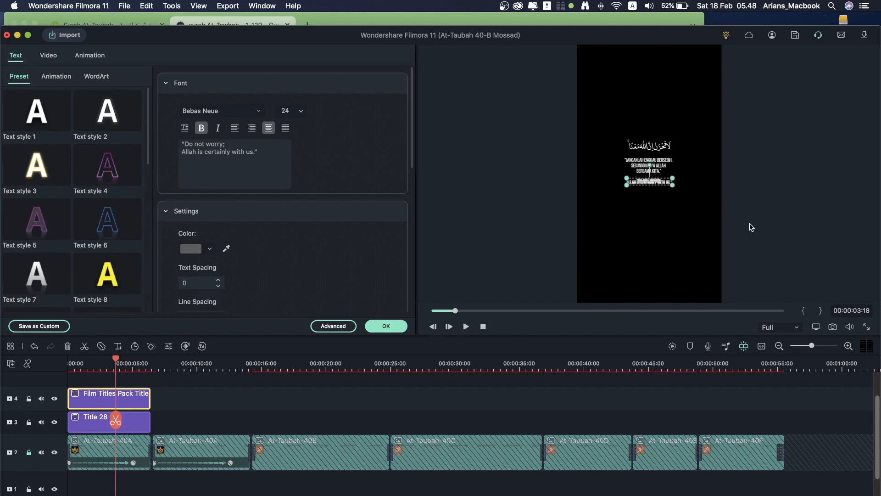
Step: Set the English title's line spacing to 0 and its colour to orange
{"action": "scroll", "coordinate": [340, 241], "scroll_direction": "down", "scroll_amount": 3}
{"action": "double_click", "coordinate": [201, 254]}
{"action": "type", "text": "0"}
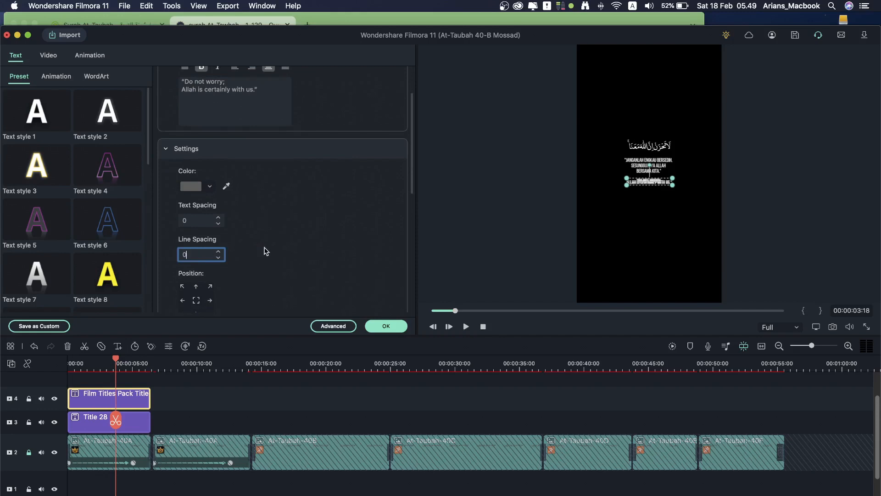
{"action": "key", "text": "Return"}
{"action": "scroll", "coordinate": [280, 225], "scroll_direction": "up", "scroll_amount": 3}
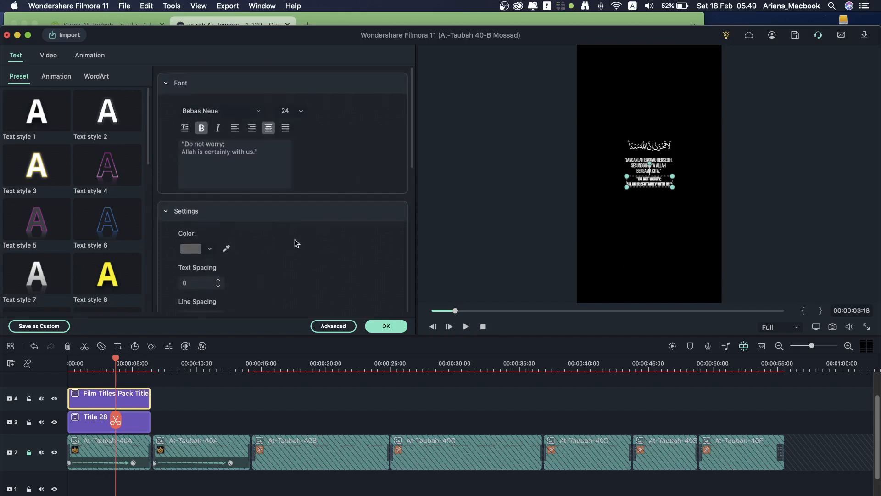
{"action": "left_click", "coordinate": [208, 248]}
{"action": "left_click", "coordinate": [200, 304]}
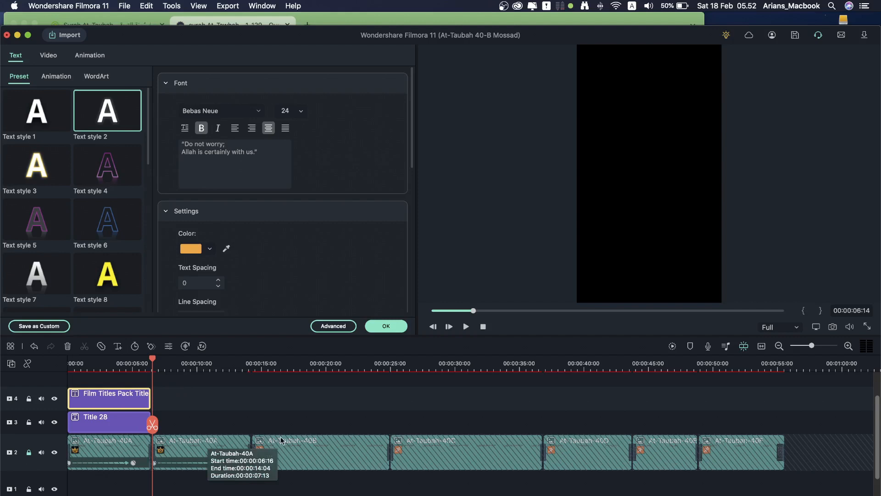
Step: Play back to check the titles and apply the English title edits
{"action": "key", "text": "space"}
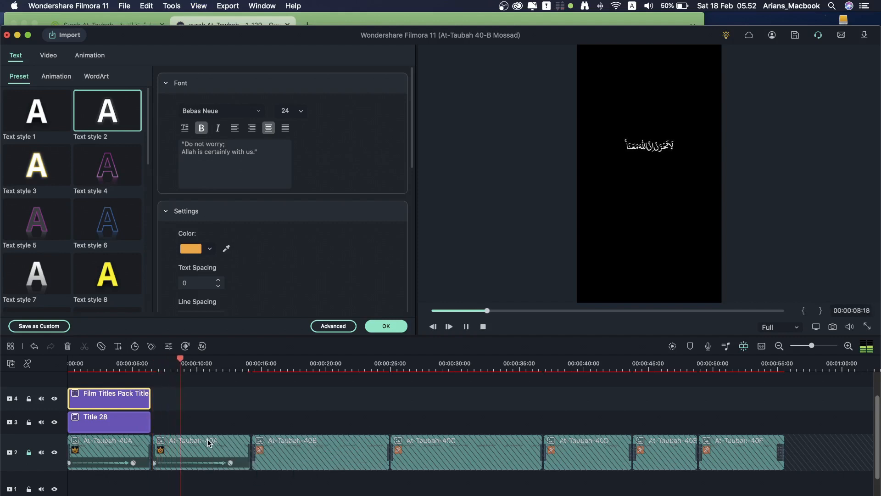
{"action": "left_click", "coordinate": [240, 424]}
{"action": "left_click", "coordinate": [386, 326]}
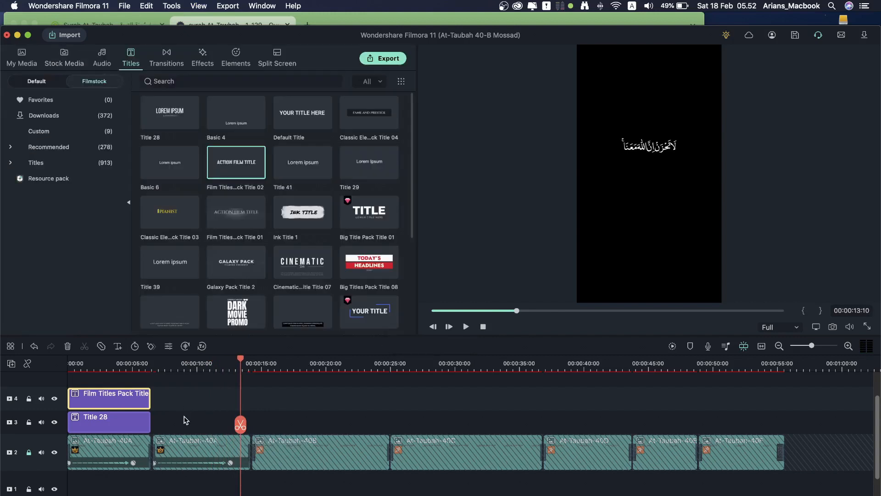
Step: Copy the Indonesian and English title pair and paste it right after the first pair
{"action": "left_click_drag", "start_coordinate": [185, 421], "coordinate": [120, 397]}
{"action": "right_click", "coordinate": [122, 399]}
{"action": "left_click", "coordinate": [162, 280]}
{"action": "left_click", "coordinate": [170, 389]}
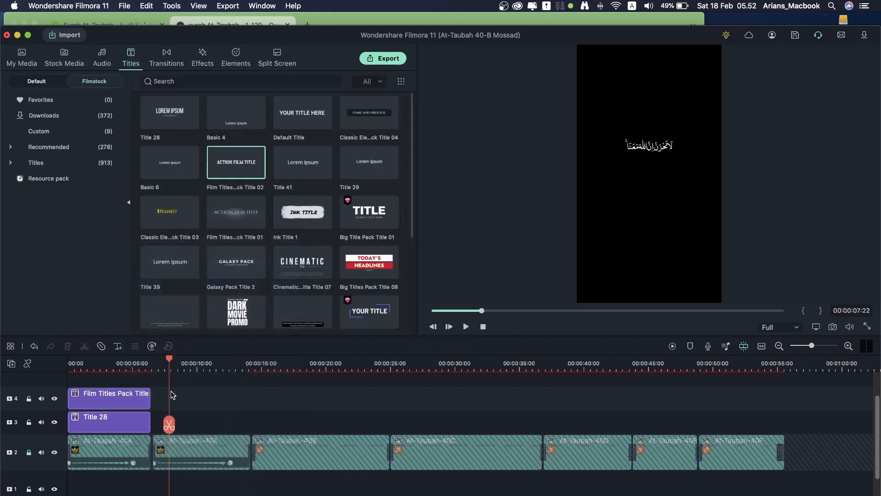
{"action": "right_click", "coordinate": [172, 394]}
{"action": "left_click", "coordinate": [186, 411]}
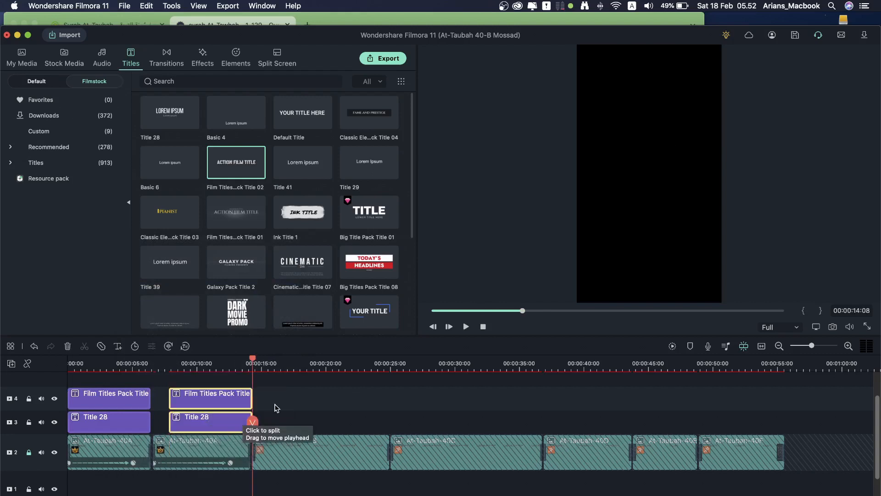
{"action": "left_click_drag", "start_coordinate": [226, 412], "coordinate": [248, 397]}
Step: Copy the second title pair and paste it over the third footage clip, butted against the previous pair
{"action": "left_click", "coordinate": [301, 408]}
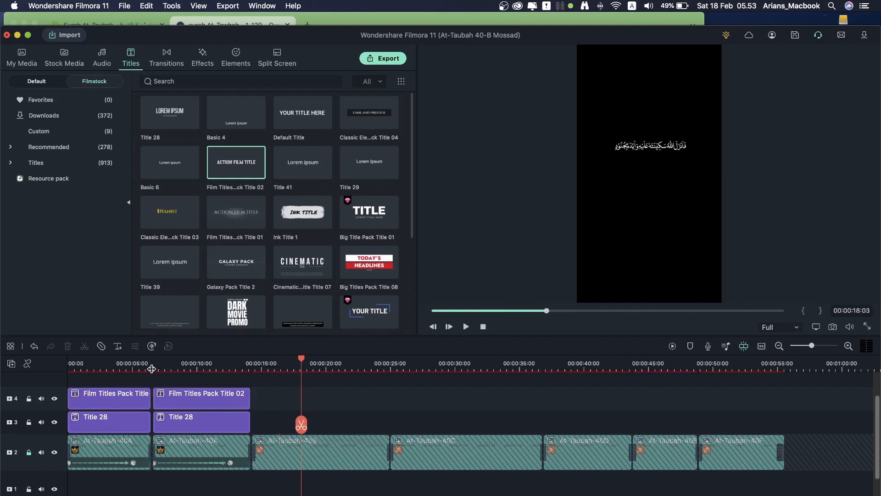
{"action": "left_click_drag", "start_coordinate": [151, 368], "coordinate": [168, 371]}
{"action": "left_click_drag", "start_coordinate": [291, 420], "coordinate": [213, 395]}
{"action": "right_click", "coordinate": [214, 395]}
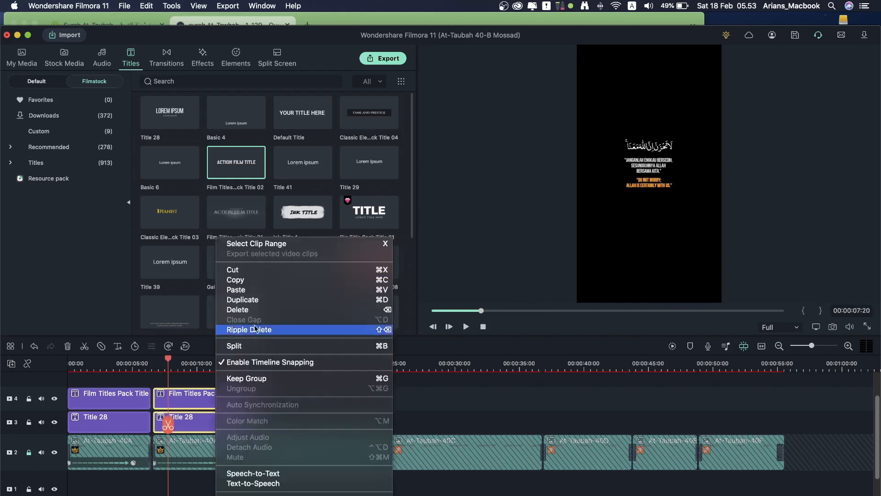
{"action": "left_click", "coordinate": [253, 282]}
{"action": "left_click", "coordinate": [265, 401]}
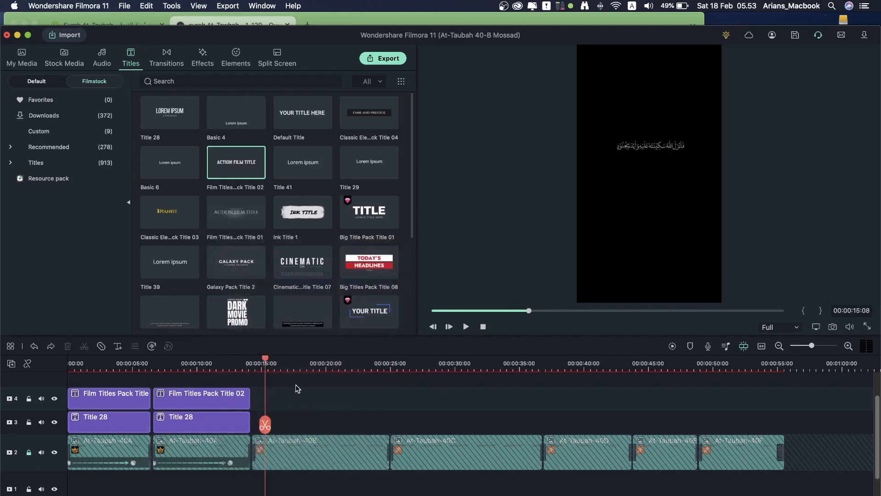
{"action": "left_click", "coordinate": [295, 394]}
{"action": "right_click", "coordinate": [315, 398]}
{"action": "left_click", "coordinate": [334, 417]}
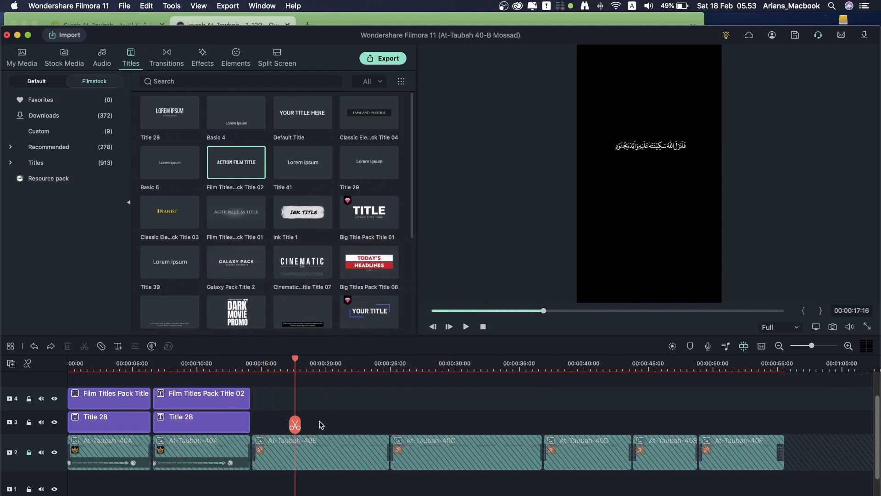
{"action": "left_click_drag", "start_coordinate": [330, 406], "coordinate": [287, 406]}
Step: Stretch both pasted titles to the third footage clip's end and play back the new section
{"action": "left_click", "coordinate": [420, 404]}
{"action": "left_click_drag", "start_coordinate": [349, 398], "coordinate": [389, 397]}
{"action": "left_click_drag", "start_coordinate": [346, 419], "coordinate": [386, 420]}
{"action": "left_click", "coordinate": [252, 365]}
{"action": "key", "text": "space"}
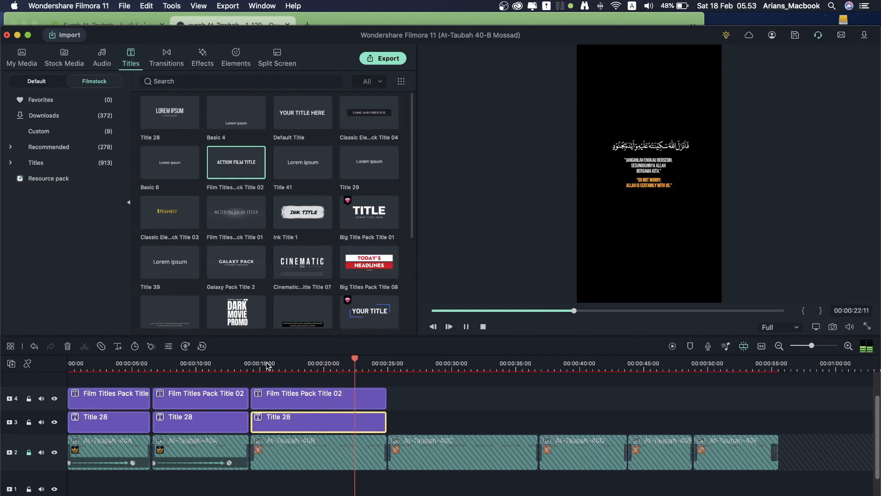
{"action": "key", "text": "space"}
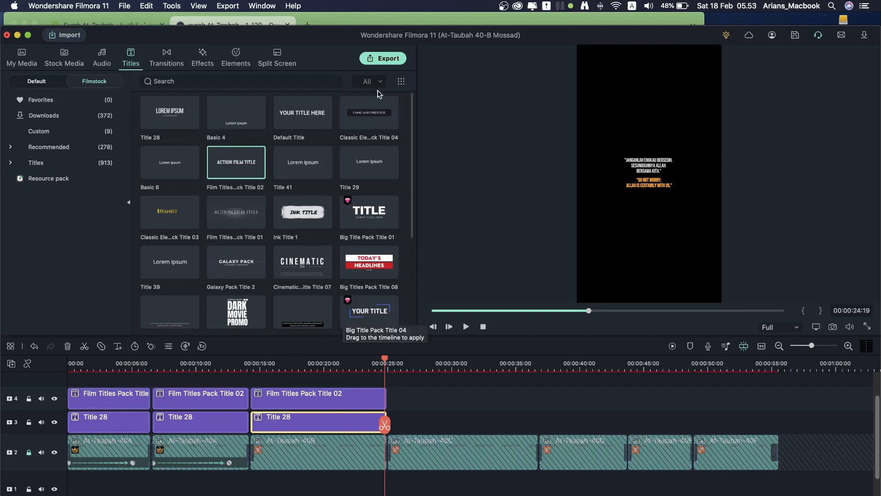
Step: Copy the Indonesian passage from 'Maka Allah' to '(malaikat-malaikat)' on Quran.com and switch back to Filmora
{"action": "left_click", "coordinate": [243, 22]}
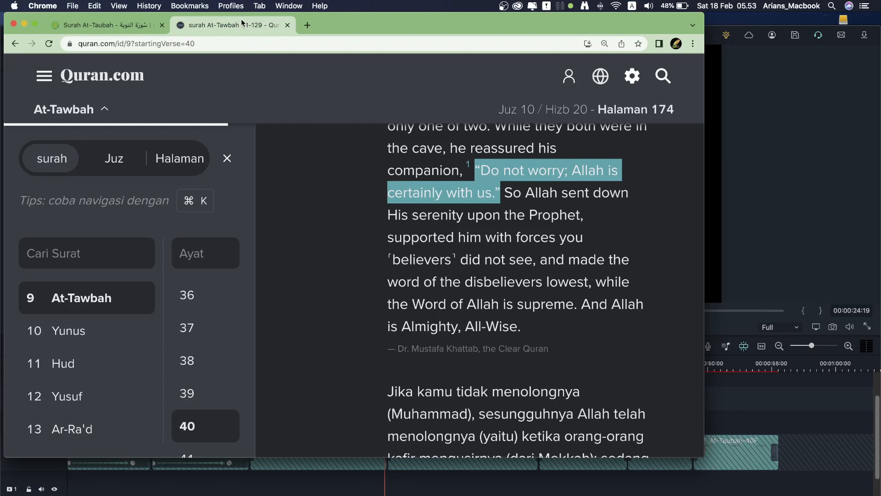
{"action": "scroll", "coordinate": [480, 325], "scroll_direction": "down", "scroll_amount": 10}
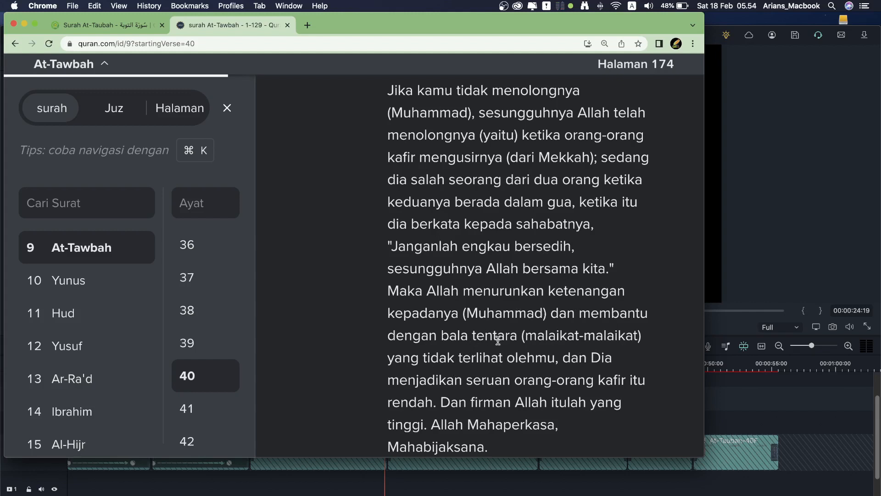
{"action": "left_click_drag", "start_coordinate": [649, 338], "coordinate": [458, 295]}
{"action": "right_click", "coordinate": [458, 295]}
{"action": "left_click", "coordinate": [489, 317]}
{"action": "key", "text": "super+Tab"}
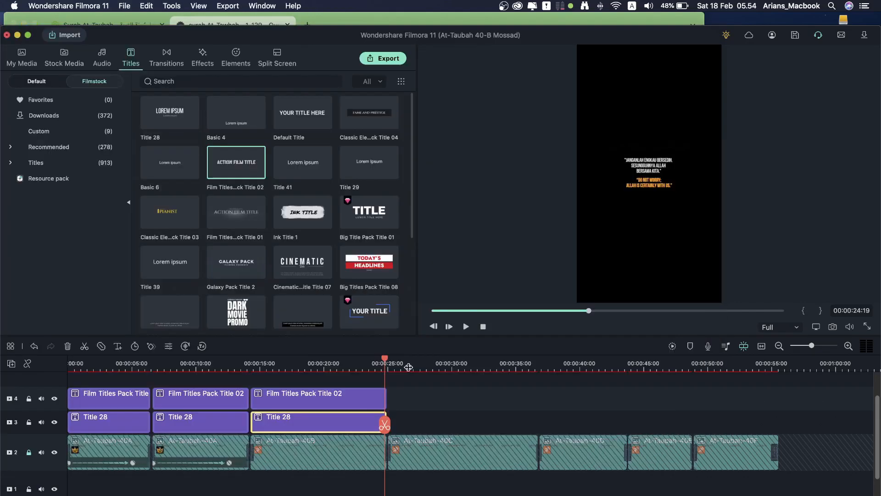
Step: Replace the third Title 28 clip's text with the pasted Indonesian passage
{"action": "left_click", "coordinate": [320, 418]}
{"action": "double_click", "coordinate": [334, 423]}
{"action": "key", "text": "super+a"}
{"action": "right_click", "coordinate": [173, 163]}
{"action": "left_click", "coordinate": [227, 205]}
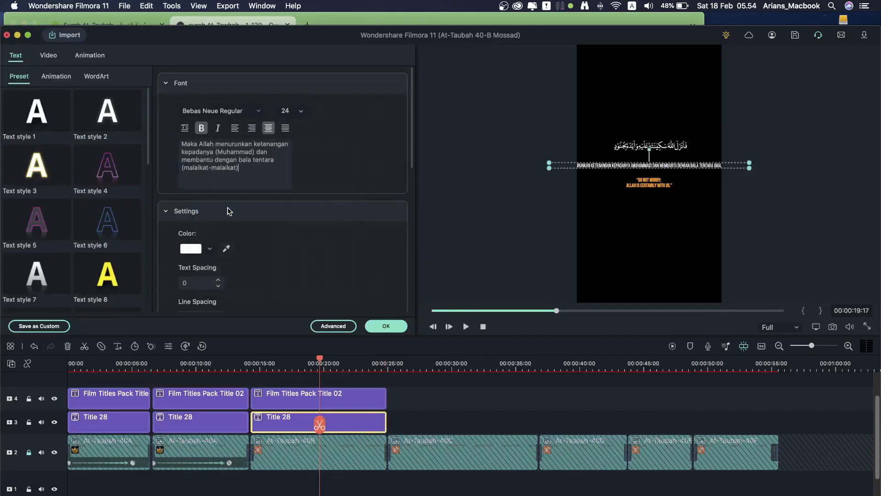
Step: Break the passage into three lines before 'kepadanya' and 'dengan', then preview it full screen
{"action": "left_click", "coordinate": [182, 153]}
{"action": "key", "text": "Return"}
{"action": "left_click", "coordinate": [209, 160]}
{"action": "key", "text": "Return"}
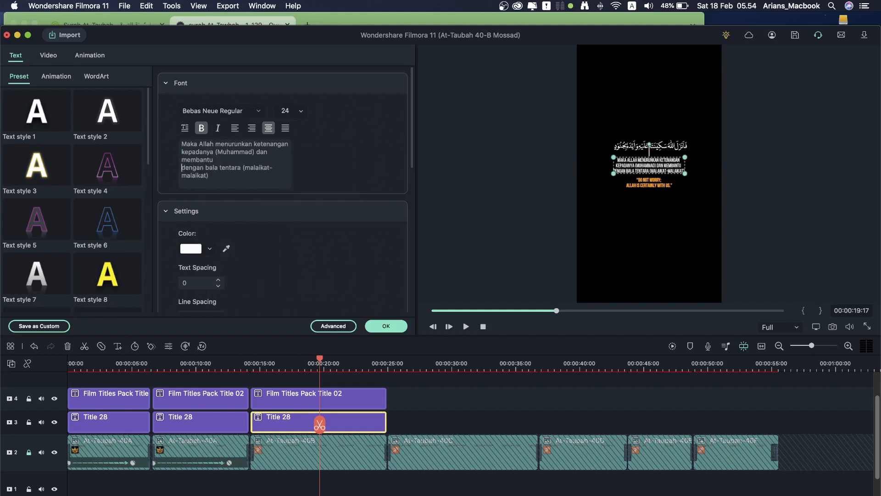
{"action": "key", "text": "Return"}
{"action": "key", "text": "BackSpace"}
{"action": "left_click", "coordinate": [867, 326]}
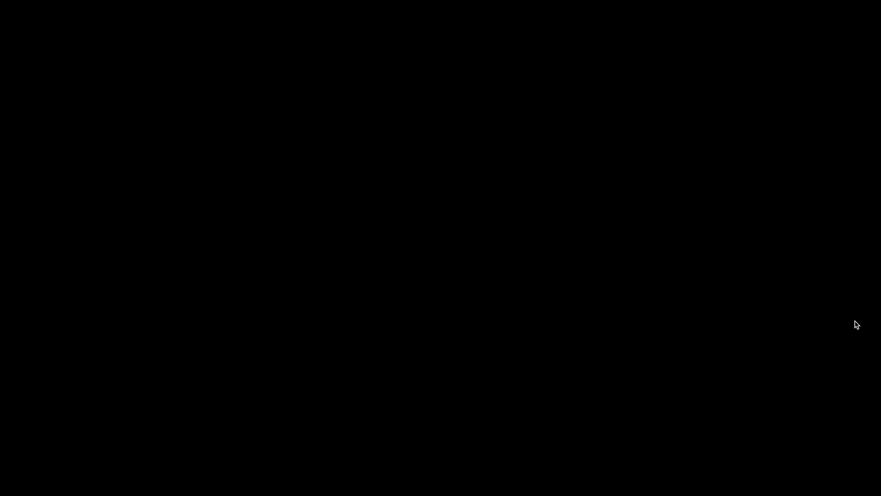
{"action": "key", "text": "Escape"}
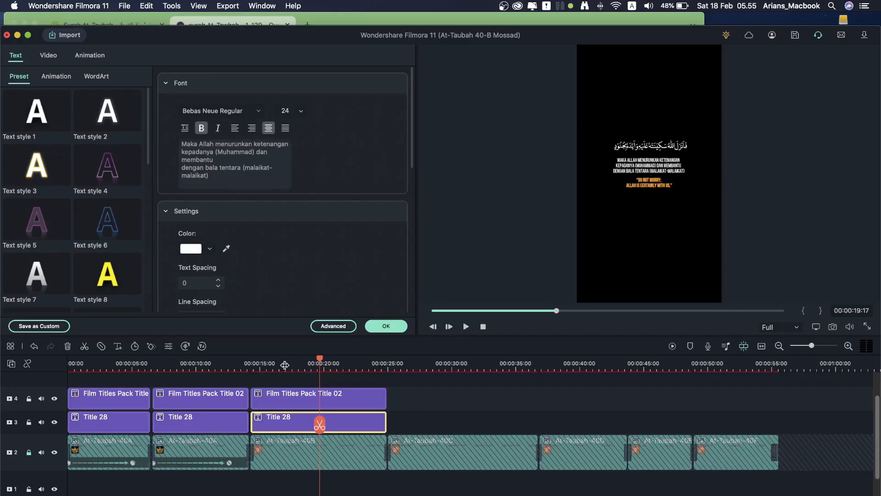
Step: Select the third orange title, then copy 'So Allah sent down … supported him with forces' from Quran.com
{"action": "left_click", "coordinate": [301, 365]}
{"action": "left_click", "coordinate": [329, 401]}
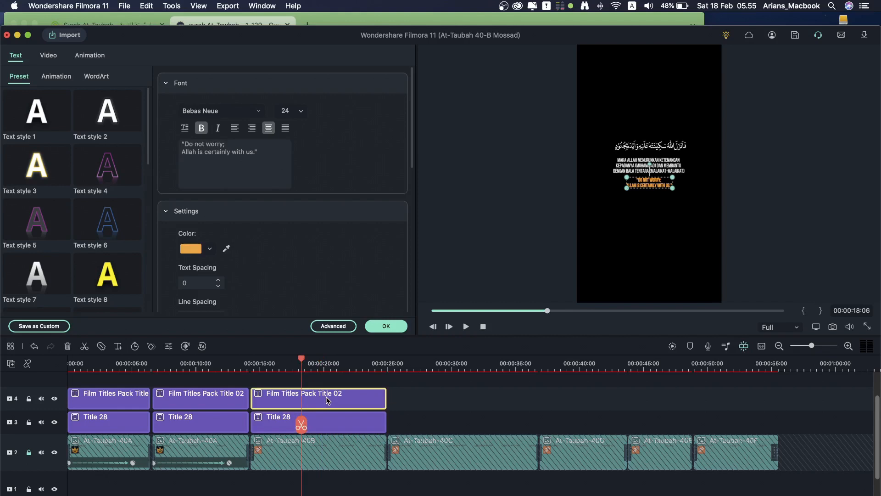
{"action": "key", "text": "super+Tab"}
{"action": "scroll", "coordinate": [460, 245], "scroll_direction": "up", "scroll_amount": 5}
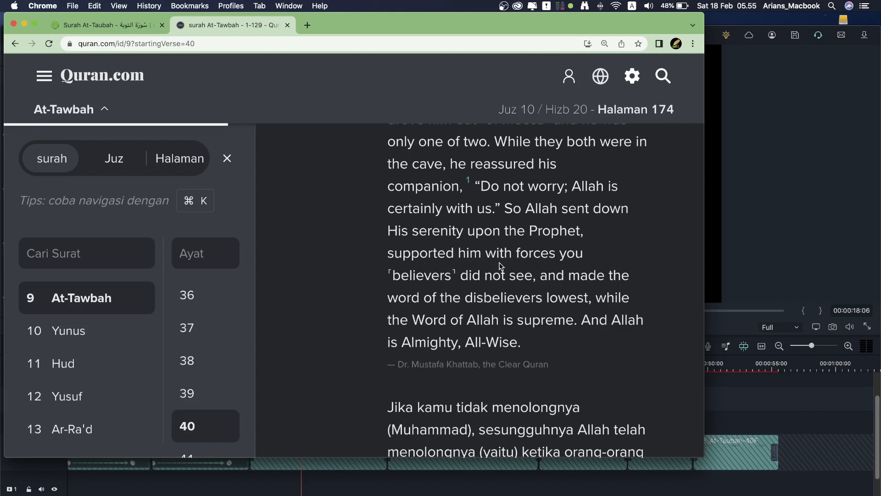
{"action": "left_click_drag", "start_coordinate": [555, 255], "coordinate": [504, 216]}
{"action": "right_click", "coordinate": [537, 212]}
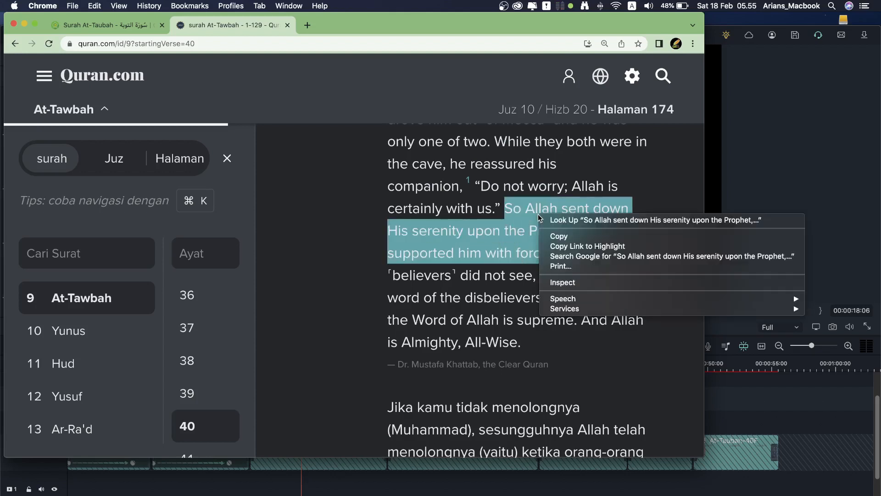
{"action": "left_click", "coordinate": [563, 235]}
{"action": "left_click", "coordinate": [724, 198]}
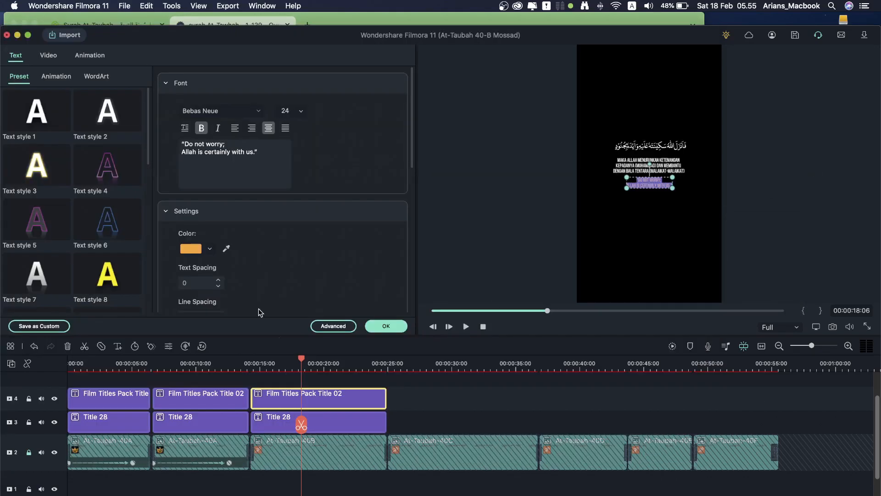
Step: Paste the English passage into the third orange title and wrap it into separate lines
{"action": "right_click", "coordinate": [208, 149]}
{"action": "left_click", "coordinate": [240, 207]}
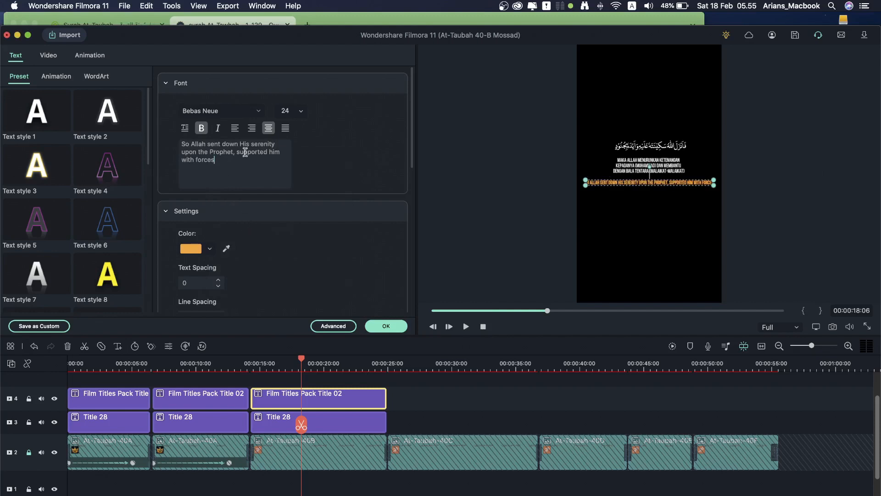
{"action": "key", "text": "Return"}
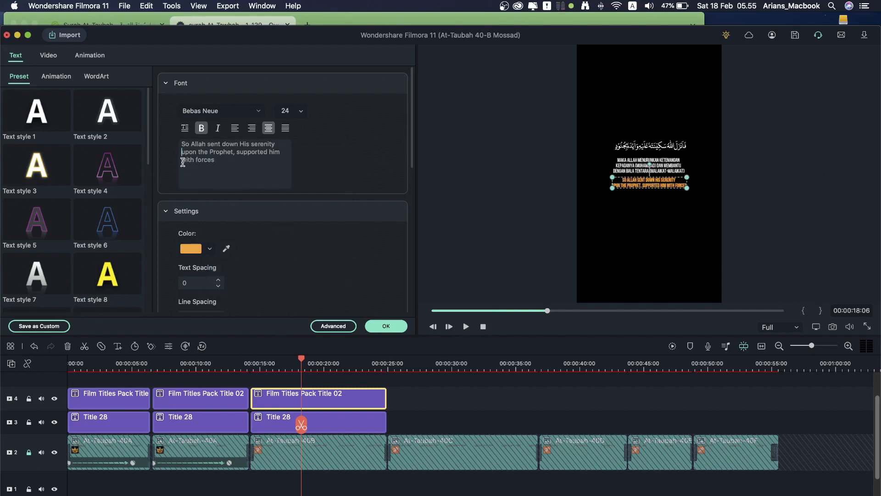
{"action": "left_click", "coordinate": [182, 160]}
{"action": "key", "text": "Return"}
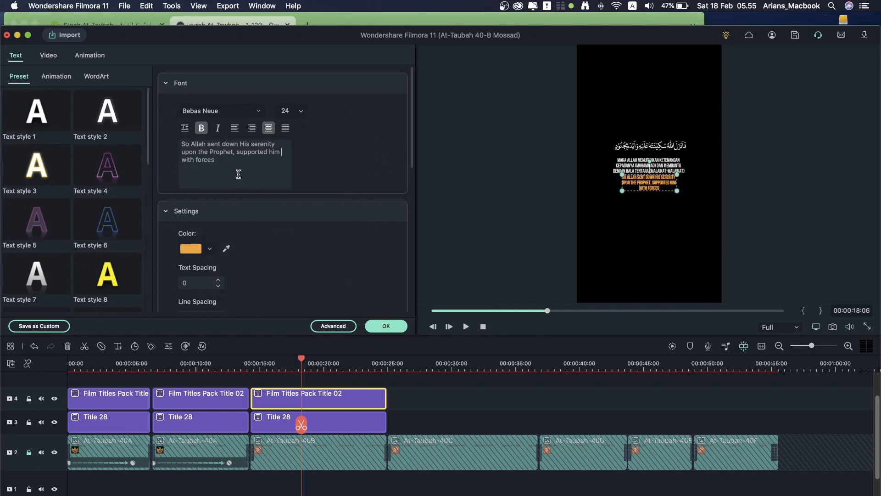
{"action": "left_click", "coordinate": [238, 152]}
{"action": "key", "text": "Return"}
{"action": "key", "text": "BackSpace"}
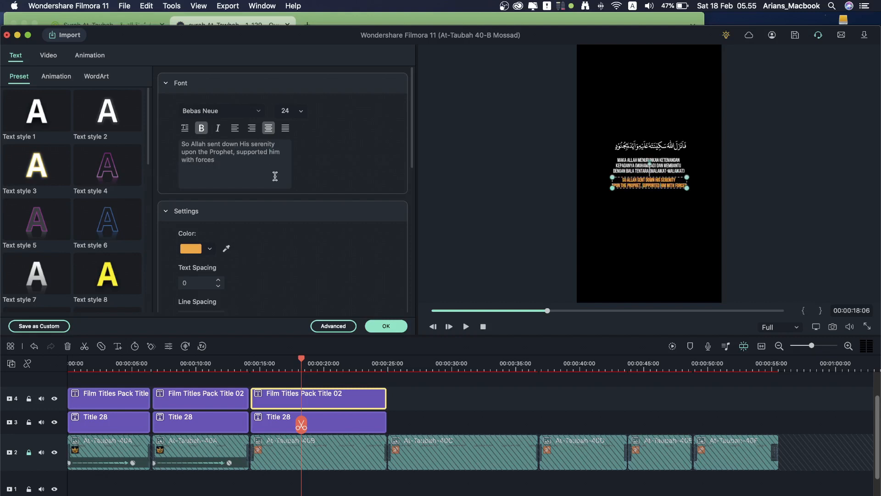
{"action": "key", "text": "Return"}
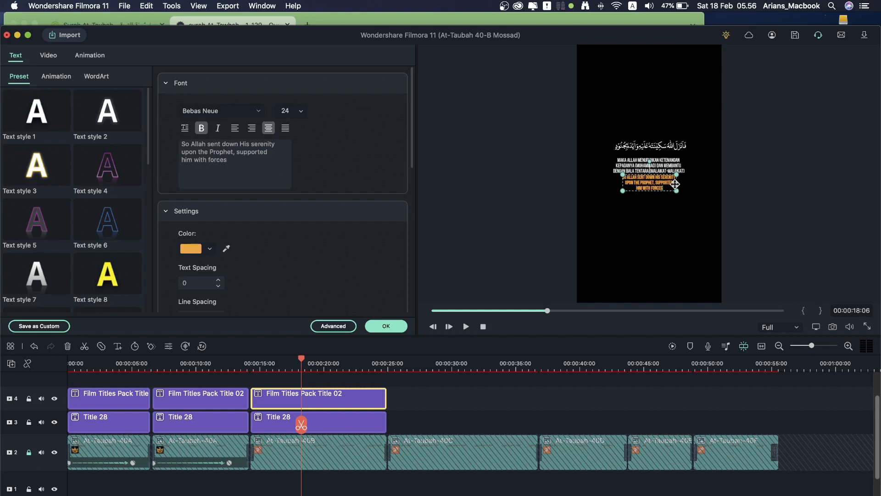
Step: Nudge the orange title slightly lower and confirm the edits
{"action": "key", "text": "Down"}
{"action": "key", "text": "Down"}
{"action": "key", "text": "Down"}
{"action": "key", "text": "Down"}
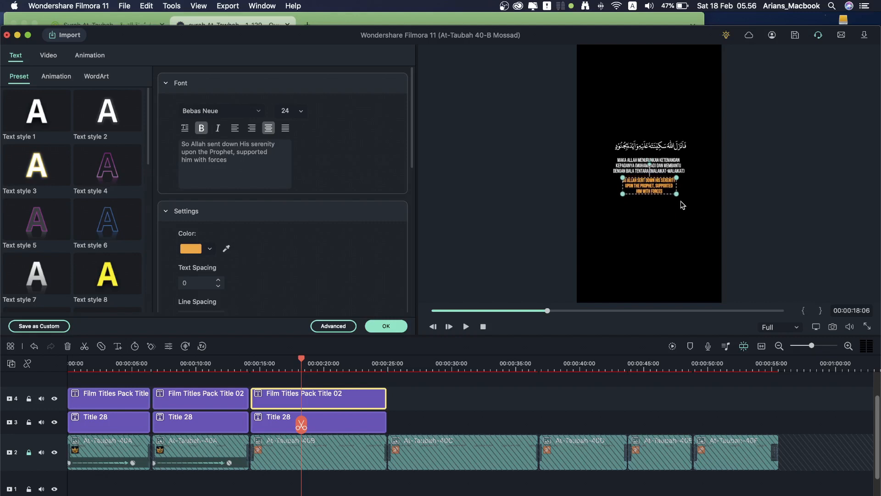
{"action": "key", "text": "Down"}
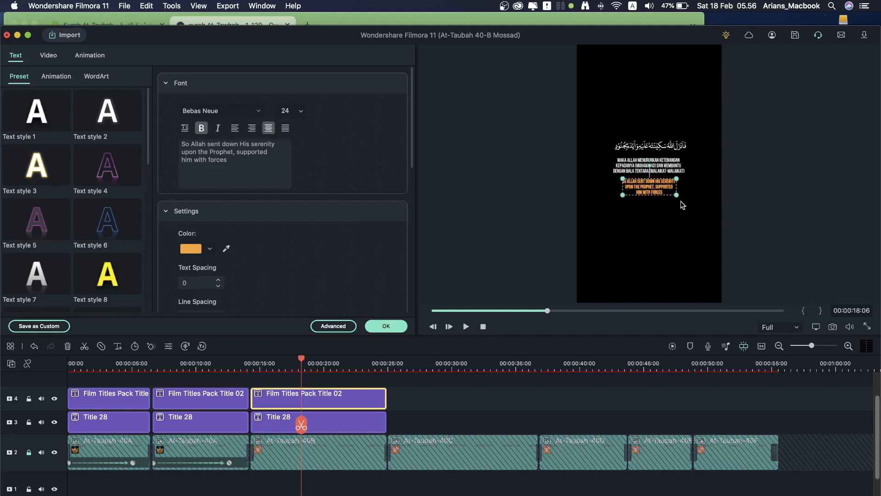
{"action": "left_click", "coordinate": [498, 196]}
Step: Select the third pair of title clips and copy them
{"action": "left_click_drag", "start_coordinate": [397, 380], "coordinate": [362, 420]}
{"action": "right_click", "coordinate": [352, 419]}
{"action": "left_click", "coordinate": [381, 259]}
{"action": "right_click", "coordinate": [418, 399]}
{"action": "left_click", "coordinate": [453, 419]}
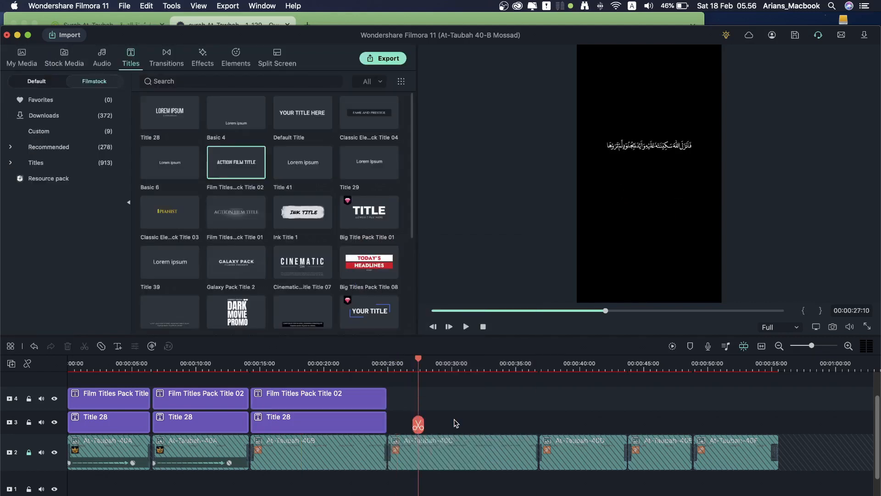
Step: Slide the pasted title pair against the previous pair and lengthen both to the footage clip's end
{"action": "left_click_drag", "start_coordinate": [463, 407], "coordinate": [434, 407]}
{"action": "left_click", "coordinate": [564, 405]}
{"action": "left_click_drag", "start_coordinate": [524, 422], "coordinate": [538, 423]}
{"action": "left_click_drag", "start_coordinate": [523, 398], "coordinate": [537, 398]}
Step: Add the line 'yang tidak terlihat olehmu,' to the new white title
{"action": "left_click", "coordinate": [453, 367]}
{"action": "double_click", "coordinate": [472, 423]}
{"action": "left_click", "coordinate": [480, 367]}
{"action": "key", "text": "space"}
{"action": "key", "text": "space"}
{"action": "left_click", "coordinate": [383, 21]}
{"action": "left_click", "coordinate": [500, 475]}
{"action": "left_click", "coordinate": [220, 177]}
{"action": "key", "text": "Return"}
{"action": "type", "text": "yang tidak terlihat olehmu,"}
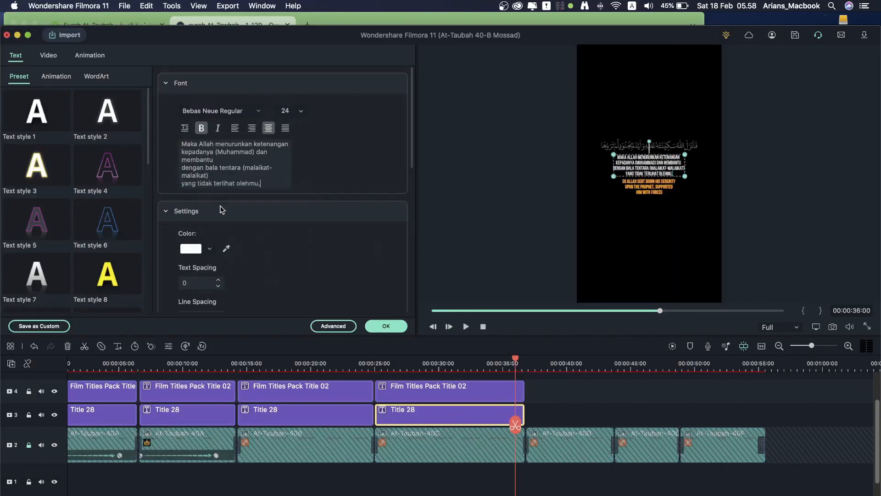
Step: Copy the English phrase from Quran.com into the lowered orange title, then save
{"action": "left_click", "coordinate": [386, 326]}
{"action": "left_click", "coordinate": [382, 21]}
{"action": "scroll", "coordinate": [500, 260], "scroll_direction": "up", "scroll_amount": 7}
{"action": "left_click_drag", "start_coordinate": [557, 235], "coordinate": [538, 261]}
{"action": "right_click", "coordinate": [519, 258]}
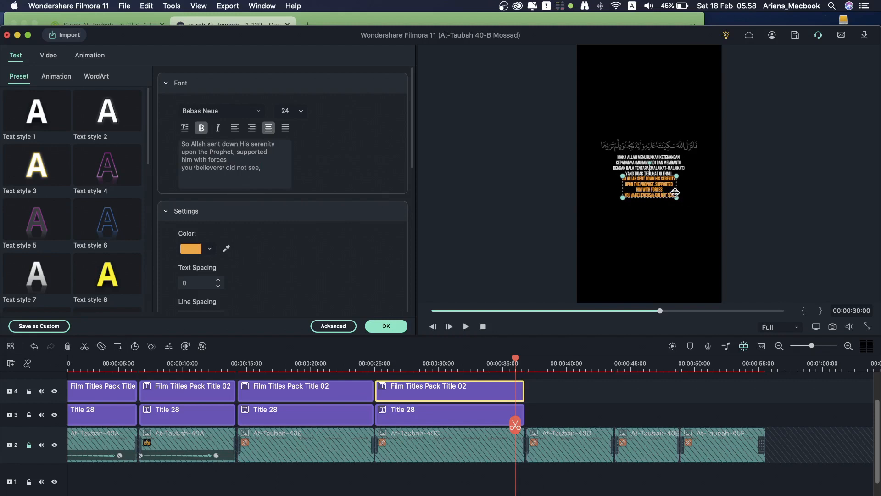
{"action": "left_click_drag", "start_coordinate": [674, 193], "coordinate": [675, 196]}
{"action": "double_click", "coordinate": [468, 415]}
{"action": "double_click", "coordinate": [468, 392]}
{"action": "left_click", "coordinate": [531, 365]}
{"action": "left_click", "coordinate": [124, 6]}
{"action": "left_click", "coordinate": [138, 65]}
Step: Paste another copy of the title pair and insert its verse translation
{"action": "left_click_drag", "start_coordinate": [548, 420], "coordinate": [486, 393]}
{"action": "right_click", "coordinate": [485, 397]}
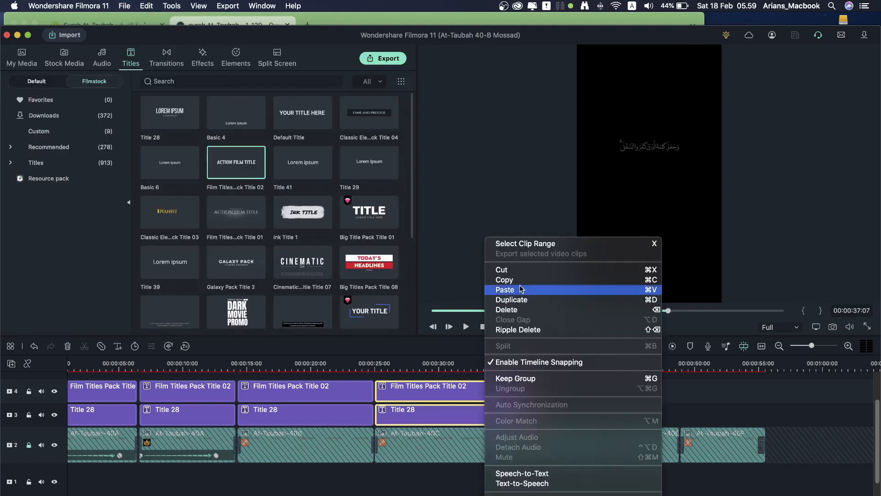
{"action": "left_click", "coordinate": [504, 289]}
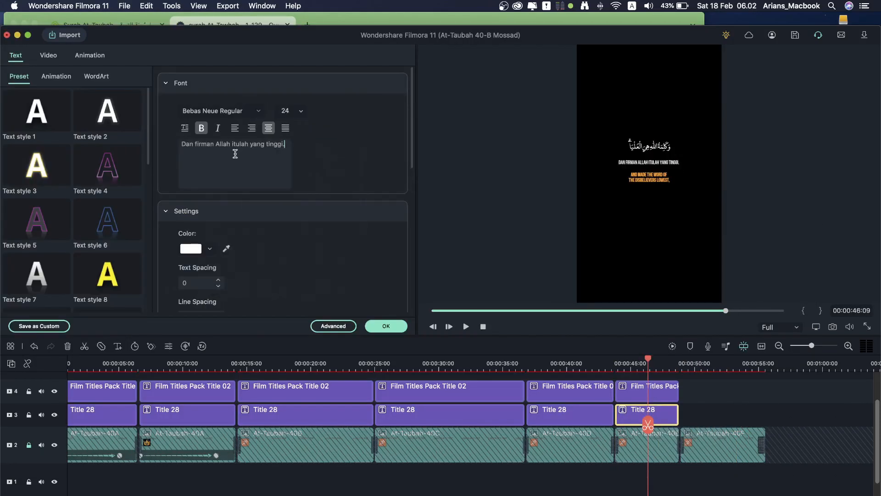
{"action": "key", "text": "Return"}
{"action": "key", "text": "Return"}
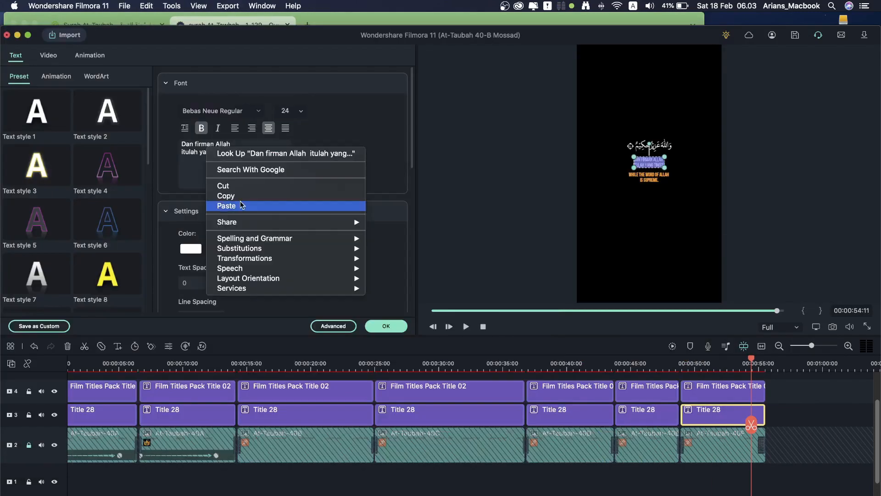
{"action": "left_click", "coordinate": [243, 204]}
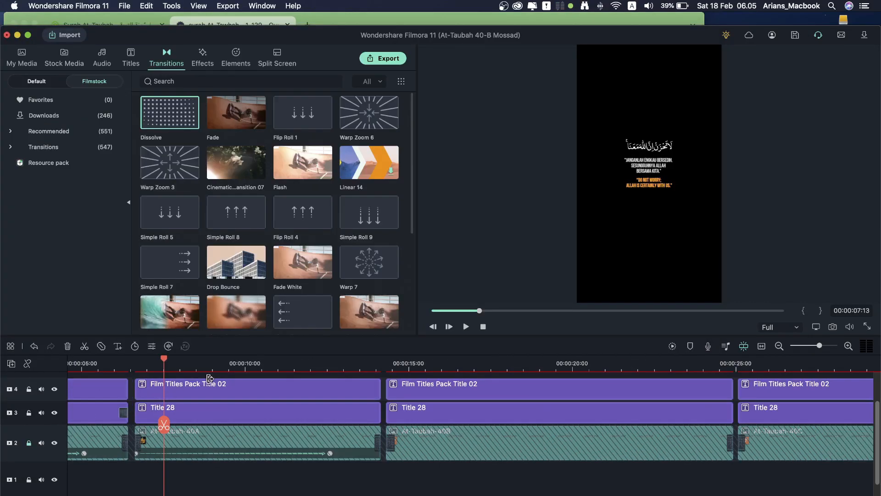
Step: Delete the dissolve from the first white title, zoom the timeline out and save
{"action": "key", "text": "Delete"}
{"action": "left_click_drag", "start_coordinate": [153, 360], "coordinate": [128, 360]}
{"action": "key", "text": "super+s"}
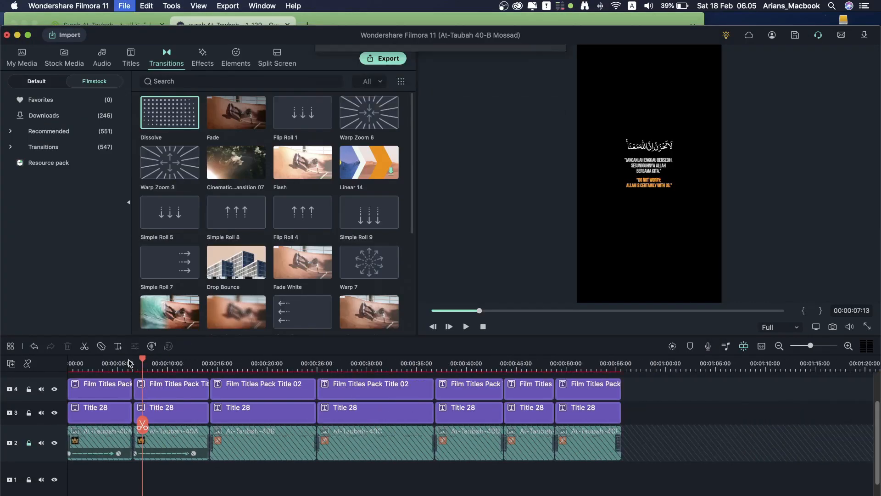
Step: Lock the Film Titles track 4 and Title 28 track 3
{"action": "left_click", "coordinate": [29, 389]}
{"action": "left_click", "coordinate": [59, 414]}
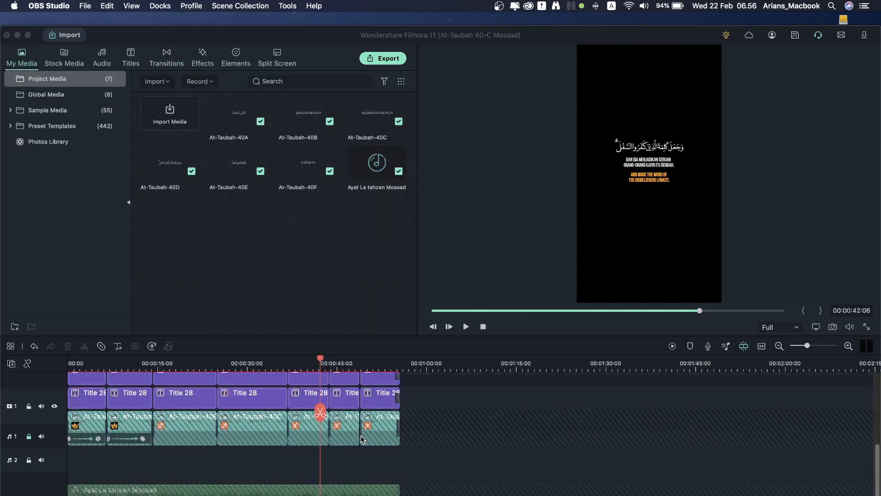
{"action": "scroll", "coordinate": [361, 435], "scroll_direction": "up", "scroll_amount": 2}
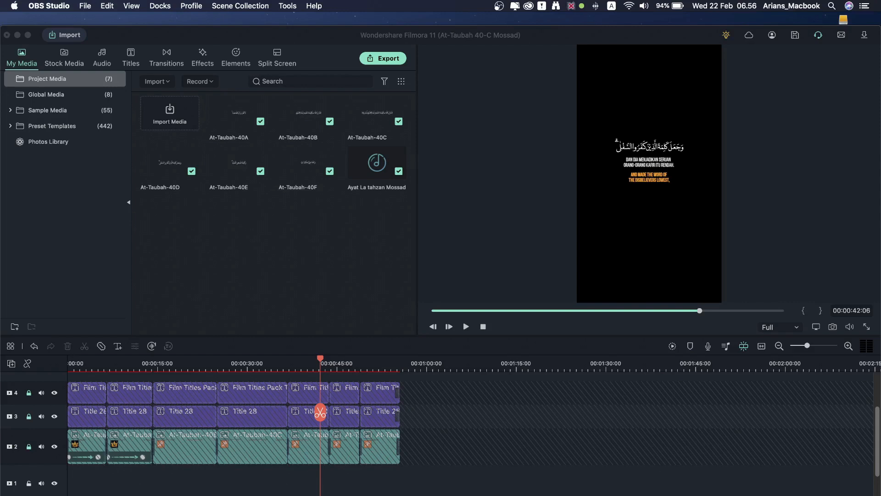
Step: Import IMG_0130, IMG_0134, IMG_0153 and IMG_0154.MOV into the project media
{"action": "key", "text": "super+Tab"}
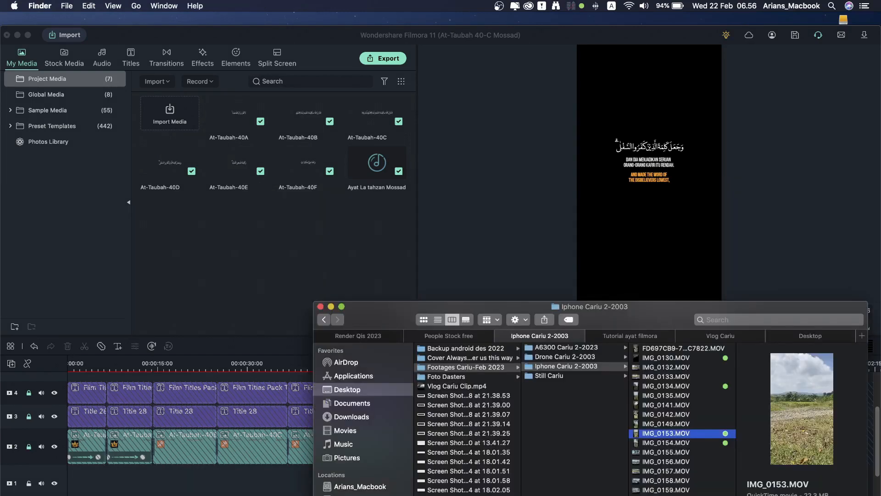
{"action": "key", "text": "Down"}
{"action": "left_click", "coordinate": [675, 433], "text": "super"}
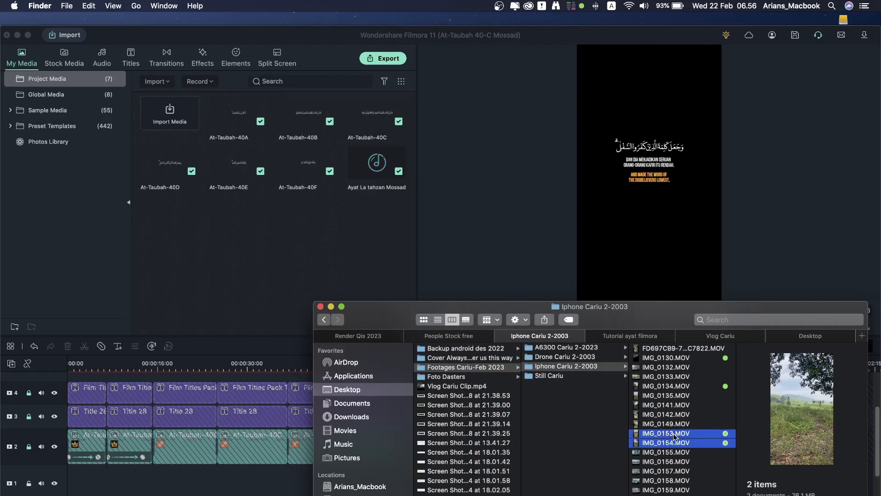
{"action": "left_click", "coordinate": [682, 386], "text": "super"}
{"action": "left_click", "coordinate": [677, 357], "text": "super"}
{"action": "left_click_drag", "start_coordinate": [677, 357], "coordinate": [205, 236]}
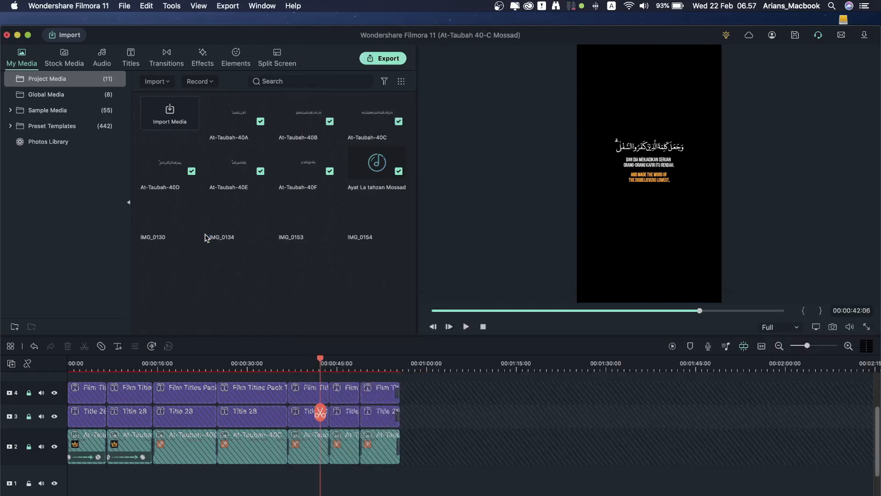
Step: Import C0010, C0013 and C0014.MP4 from the A6300 Cariu 2-2023 folder
{"action": "key", "text": "super+Tab"}
{"action": "left_click", "coordinate": [581, 348]}
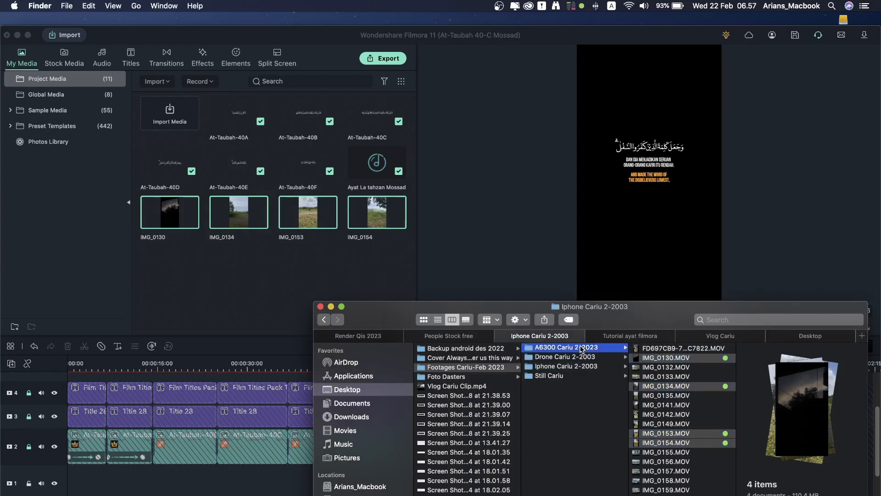
{"action": "left_click", "coordinate": [673, 470]}
{"action": "left_click", "coordinate": [673, 460], "text": "super"}
{"action": "left_click", "coordinate": [673, 434], "text": "super"}
{"action": "left_click_drag", "start_coordinate": [673, 433], "coordinate": [203, 265]}
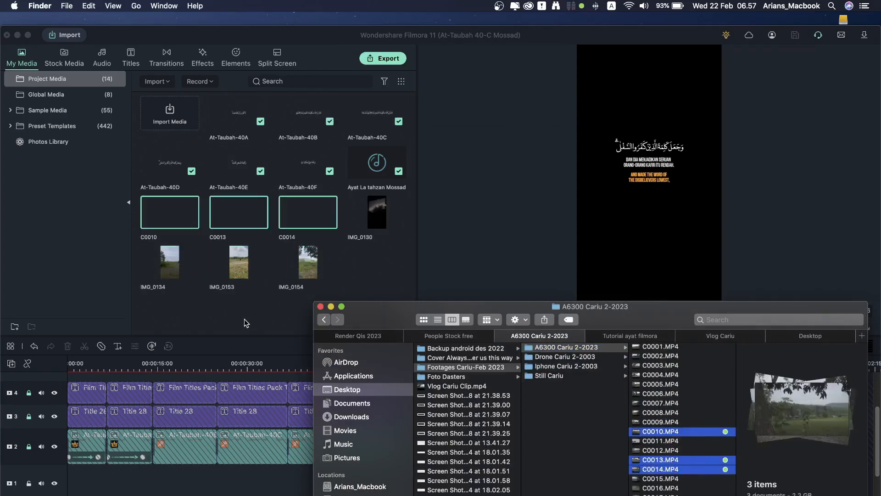
{"action": "left_click", "coordinate": [314, 264]}
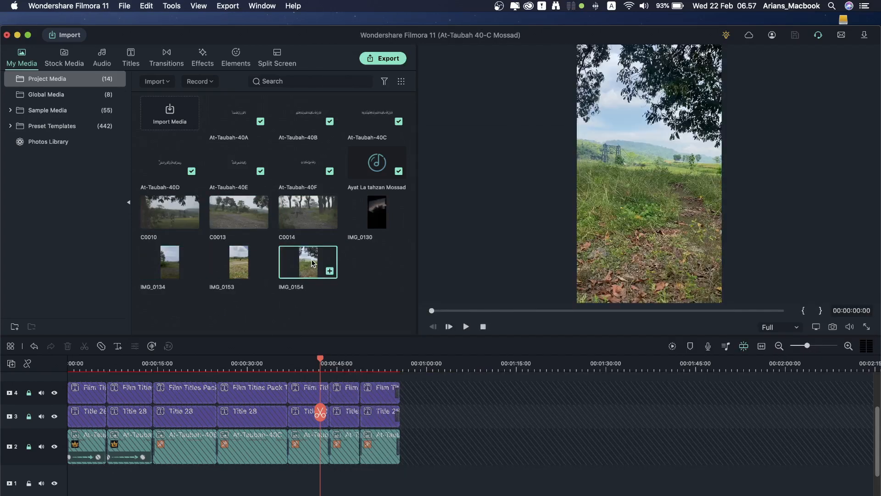
Step: Place IMG_0154 at the start of track 1, keeping 720x1280 25fps project settings, and trim its end
{"action": "left_click_drag", "start_coordinate": [310, 264], "coordinate": [247, 471]}
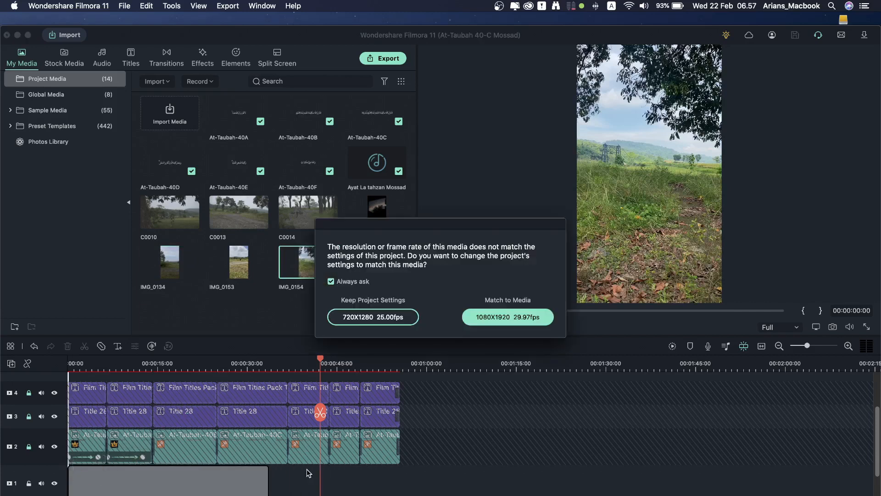
{"action": "left_click", "coordinate": [368, 317]}
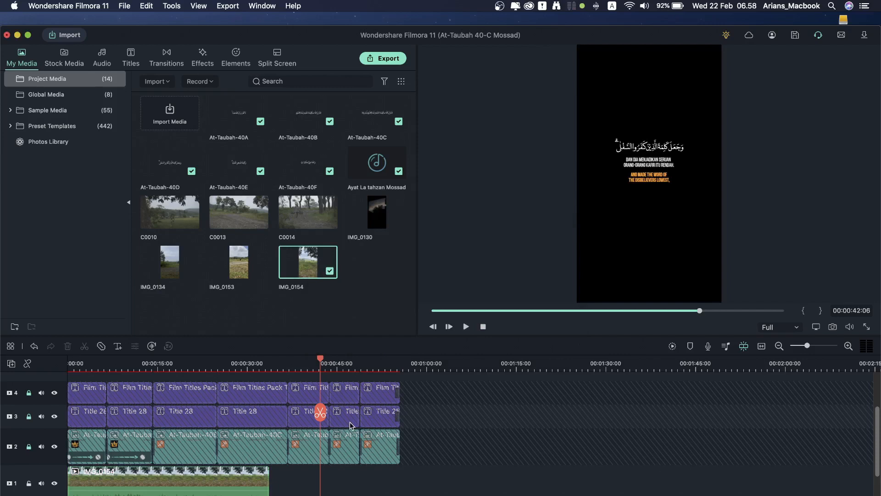
{"action": "left_click", "coordinate": [153, 362]}
{"action": "scroll", "coordinate": [181, 490], "scroll_direction": "down", "scroll_amount": 1}
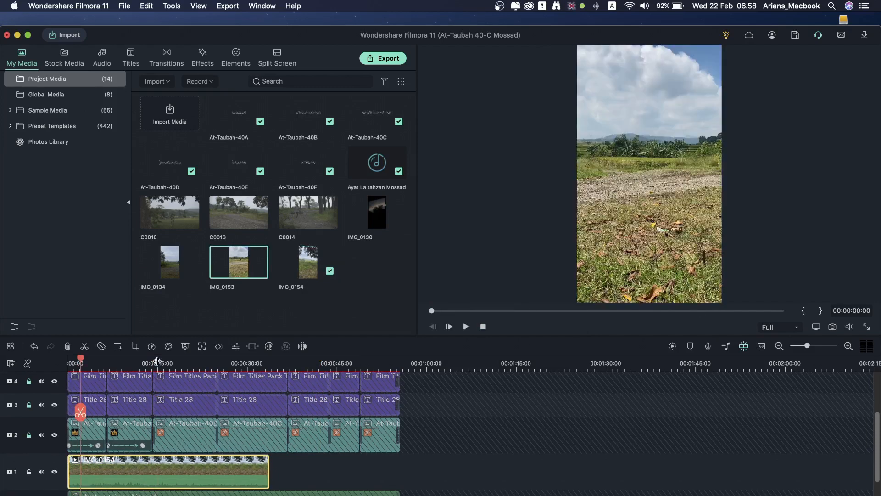
{"action": "left_click", "coordinate": [157, 361]}
{"action": "left_click_drag", "start_coordinate": [268, 477], "coordinate": [160, 478]}
Step: Place IMG_0153 right after IMG_0154 and trim it to end near 00:00:28
{"action": "left_click_drag", "start_coordinate": [252, 266], "coordinate": [179, 473]}
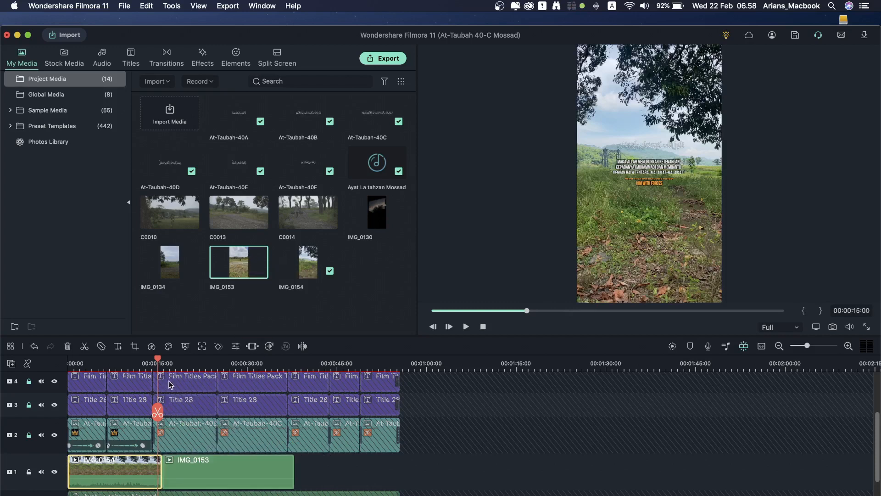
{"action": "left_click_drag", "start_coordinate": [273, 472], "coordinate": [258, 473]}
{"action": "left_click_drag", "start_coordinate": [157, 467], "coordinate": [165, 468]}
{"action": "left_click_drag", "start_coordinate": [236, 363], "coordinate": [252, 363]}
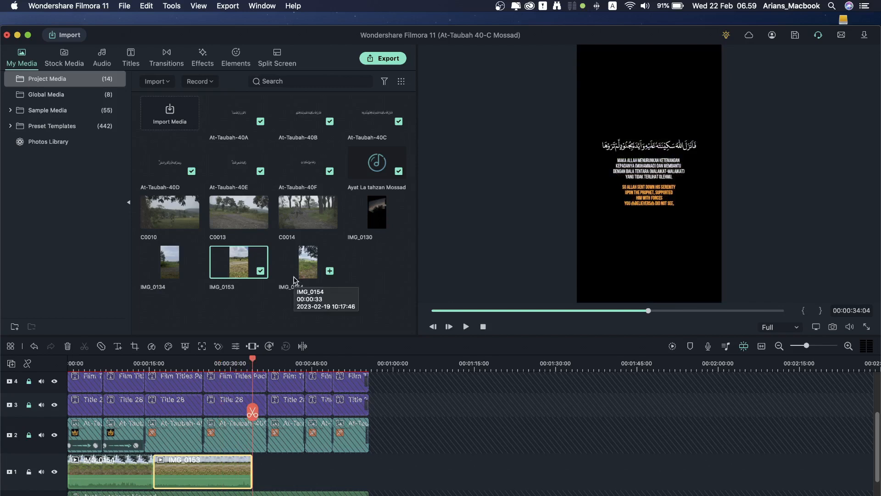
{"action": "double_click", "coordinate": [244, 211]}
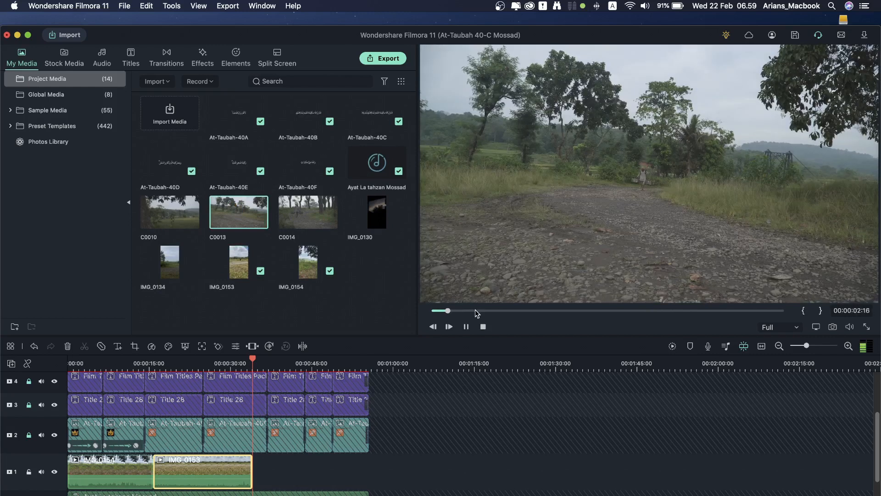
Step: Mark C0013 from 00:00:03:04 to 00:00:19:23 and place it after IMG_0153 on track 1
{"action": "left_click", "coordinate": [452, 311]}
{"action": "left_click_drag", "start_coordinate": [452, 311], "coordinate": [451, 312]}
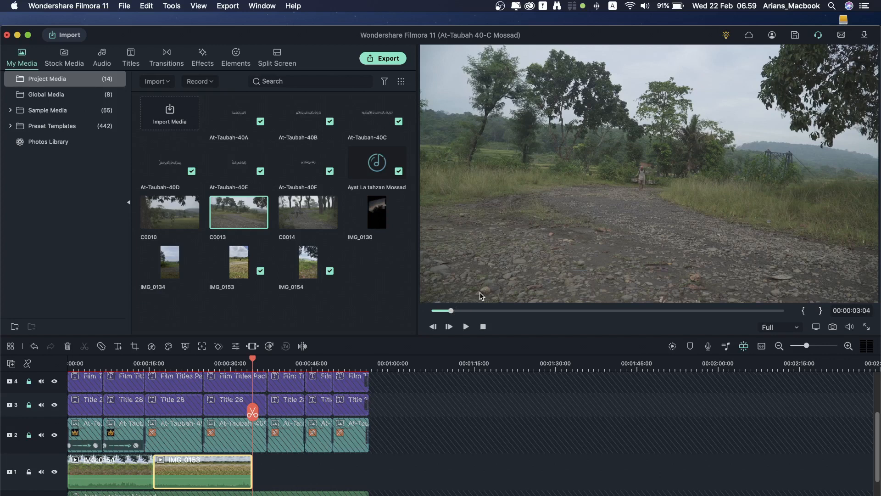
{"action": "left_click", "coordinate": [805, 314]}
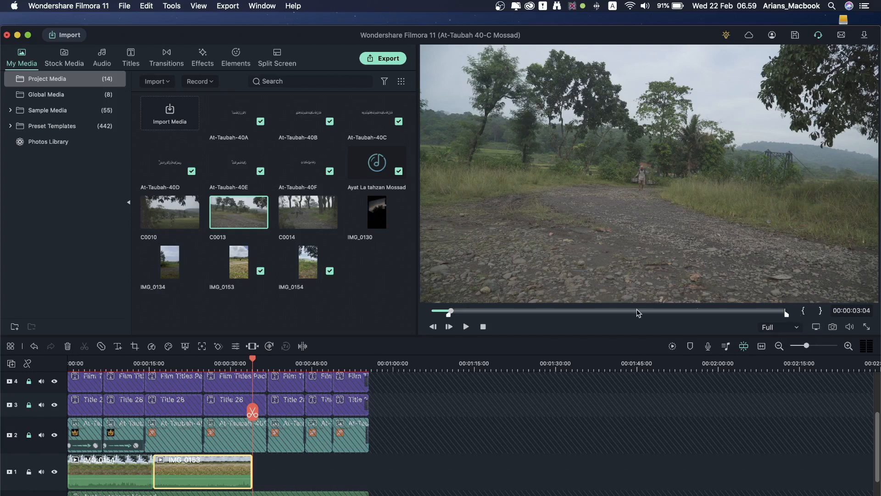
{"action": "left_click", "coordinate": [554, 310]}
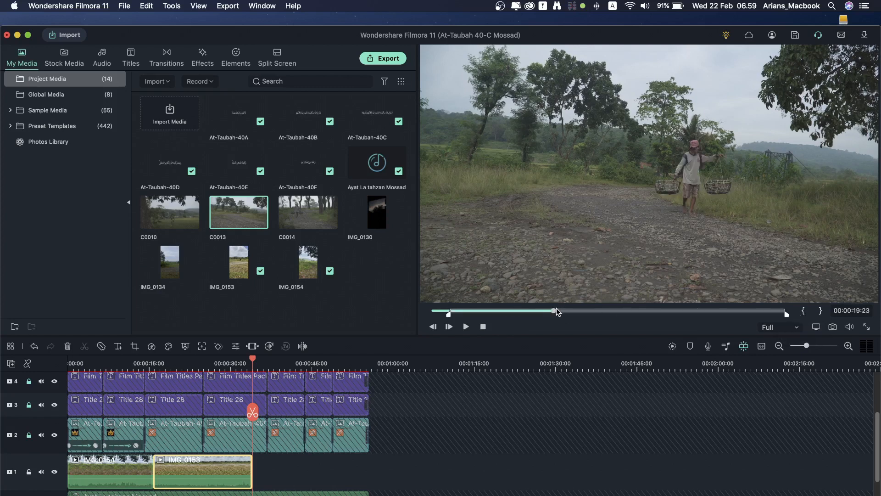
{"action": "left_click", "coordinate": [819, 314]}
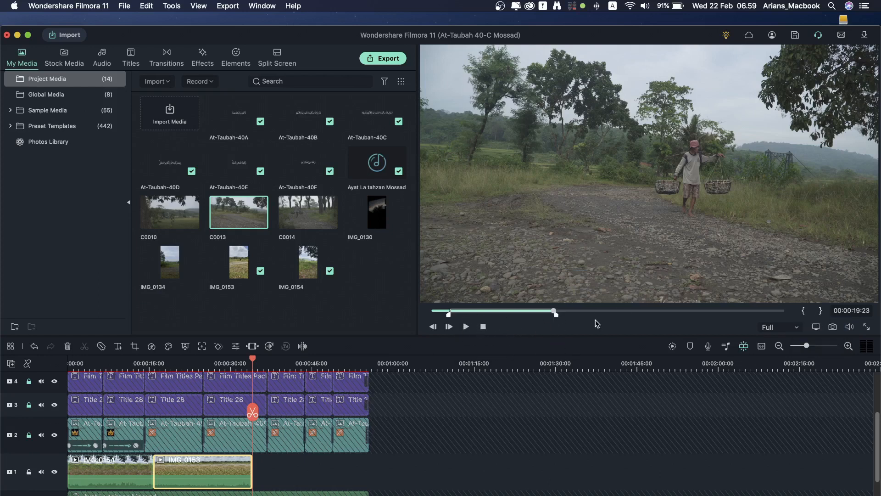
{"action": "left_click_drag", "start_coordinate": [457, 385], "coordinate": [246, 464]}
{"action": "scroll", "coordinate": [207, 458], "scroll_direction": "left", "scroll_amount": 5}
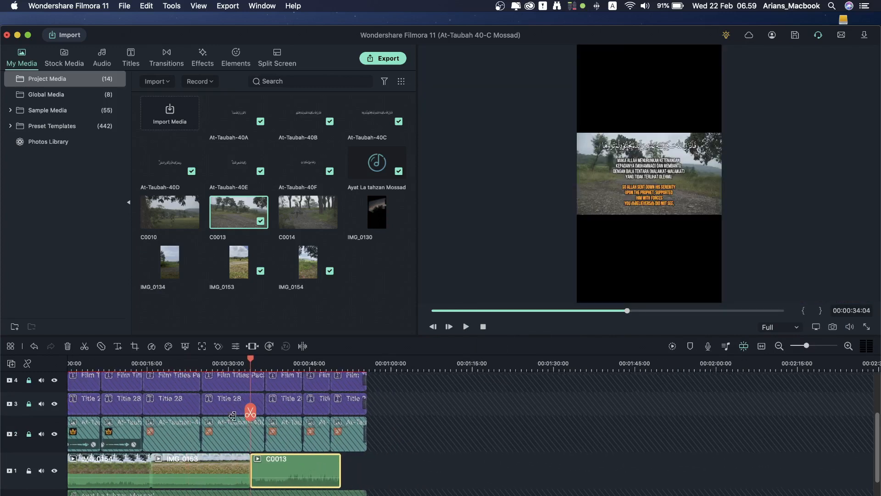
Step: Trim IMG_0154 to end at 00:00:12:14 and slide IMG_0153 and C0013 left to close the gaps
{"action": "left_click", "coordinate": [146, 467]}
{"action": "left_click_drag", "start_coordinate": [148, 468], "coordinate": [140, 468]}
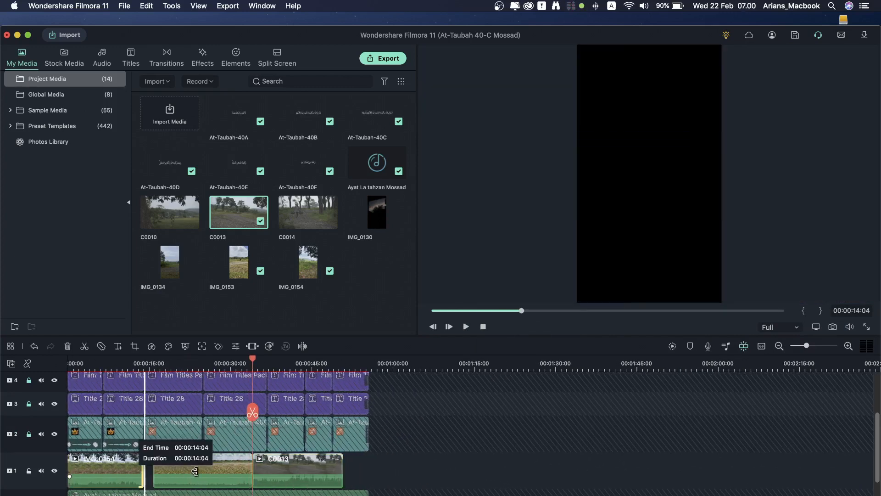
{"action": "left_click_drag", "start_coordinate": [210, 472], "coordinate": [203, 473]}
{"action": "left_click_drag", "start_coordinate": [289, 471], "coordinate": [281, 471]}
{"action": "scroll", "coordinate": [179, 465], "scroll_direction": "down", "scroll_amount": 1}
{"action": "left_click_drag", "start_coordinate": [161, 366], "coordinate": [146, 367]}
{"action": "left_click_drag", "start_coordinate": [144, 465], "coordinate": [136, 465]}
{"action": "left_click_drag", "start_coordinate": [189, 464], "coordinate": [180, 464]}
{"action": "left_click_drag", "start_coordinate": [282, 454], "coordinate": [272, 455]}
{"action": "left_click", "coordinate": [247, 425]}
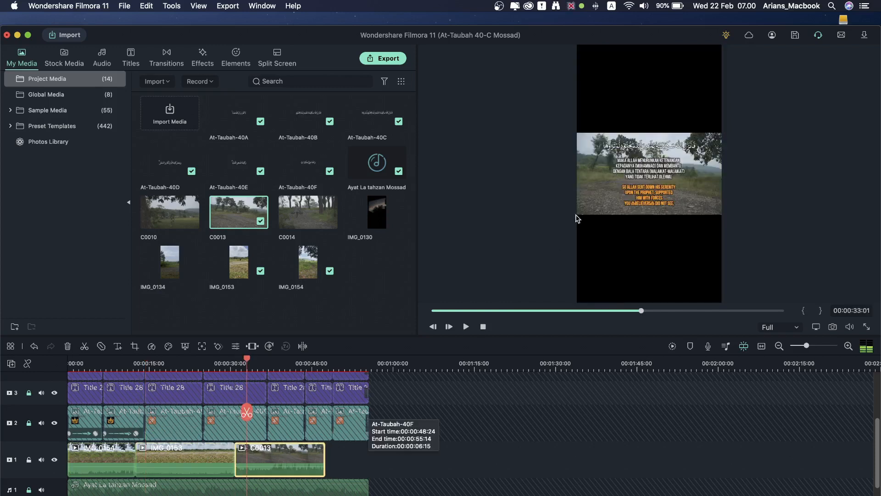
{"action": "left_click", "coordinate": [283, 456]}
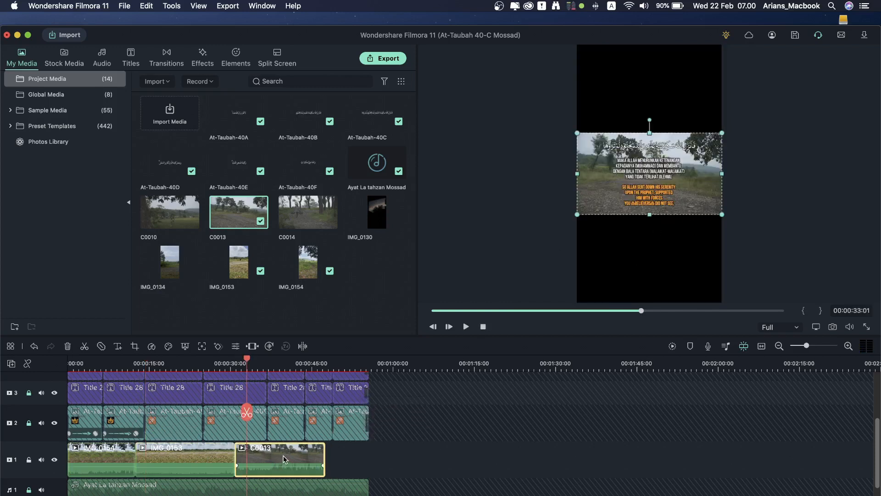
Step: Scale C0013 to 319.6% with Position X 41 and trim it to end near 00:00:43
{"action": "double_click", "coordinate": [287, 461]}
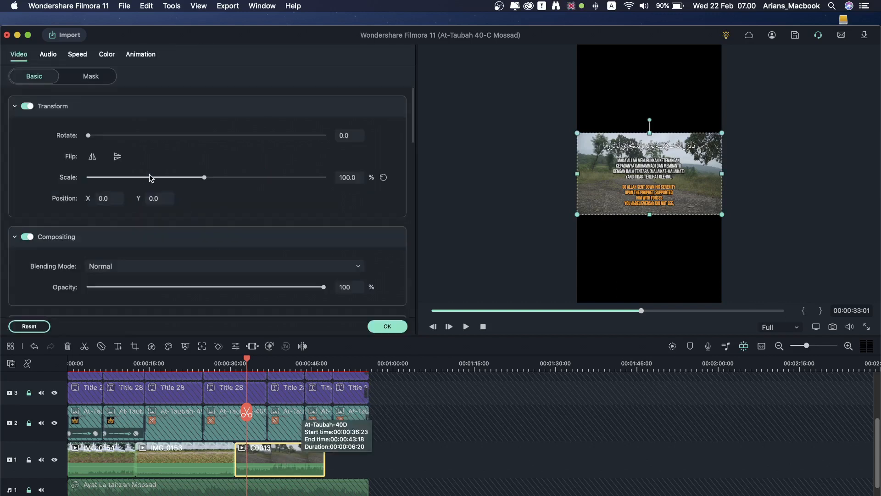
{"action": "left_click_drag", "start_coordinate": [208, 178], "coordinate": [294, 192]}
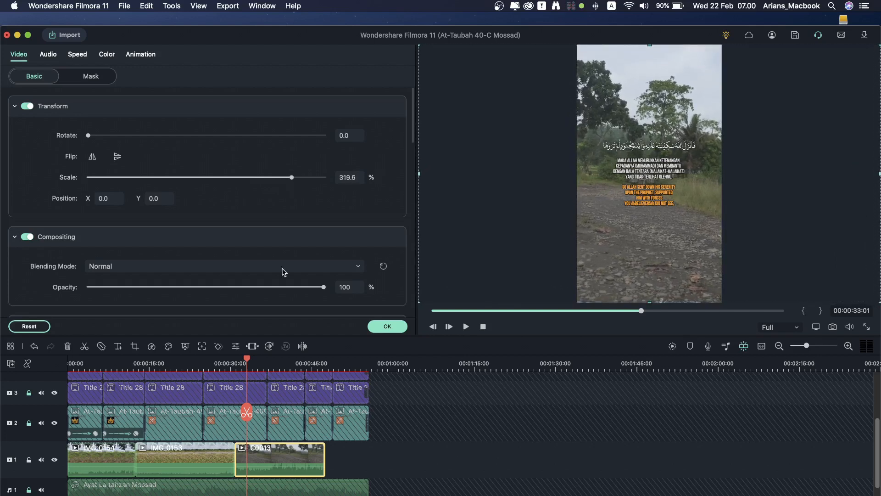
{"action": "left_click_drag", "start_coordinate": [105, 199], "coordinate": [145, 207]}
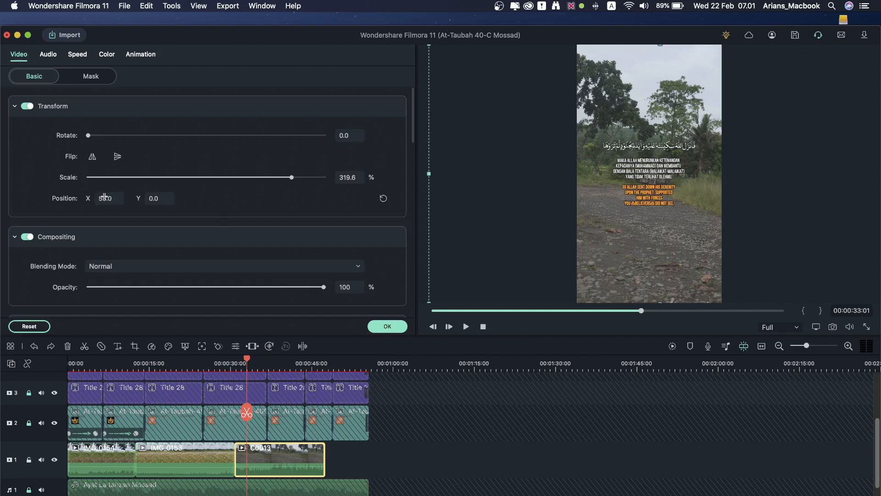
{"action": "left_click_drag", "start_coordinate": [105, 197], "coordinate": [98, 196]}
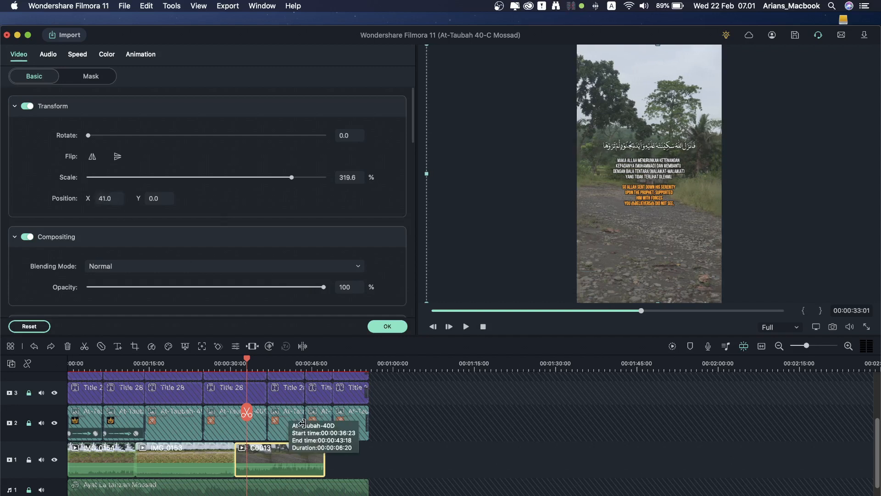
{"action": "left_click_drag", "start_coordinate": [325, 452], "coordinate": [303, 424]}
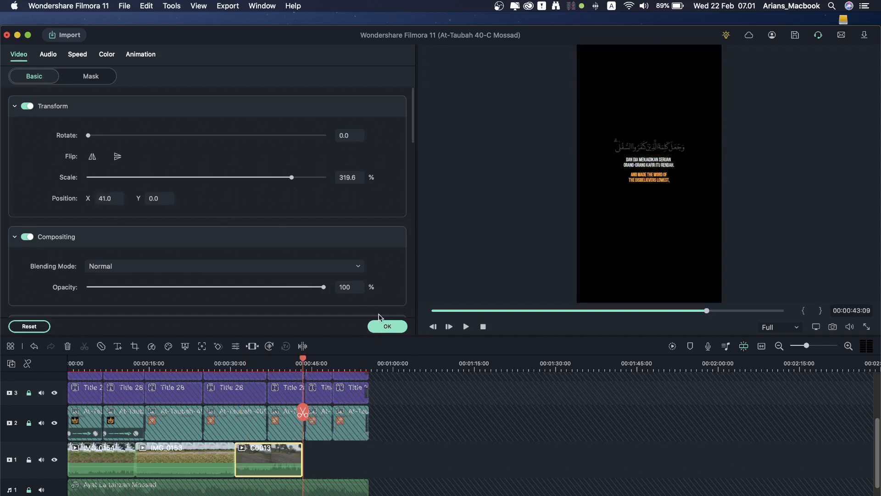
{"action": "left_click", "coordinate": [388, 326]}
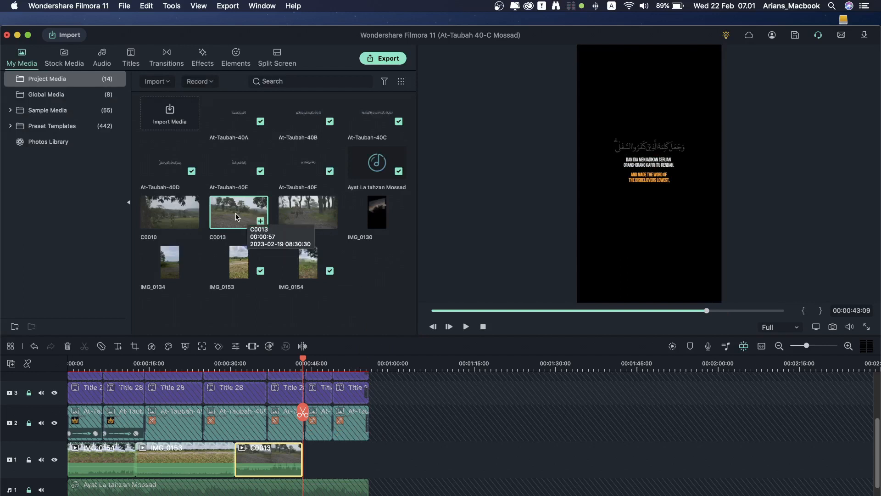
Step: Mark in and out points on C0014 and drop that section right after C0013 on track 1
{"action": "double_click", "coordinate": [307, 224]}
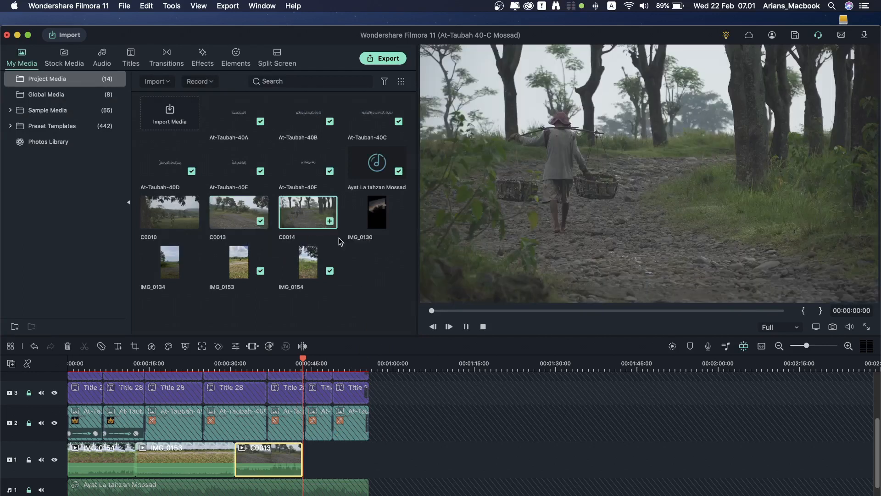
{"action": "left_click_drag", "start_coordinate": [470, 312], "coordinate": [516, 312]}
{"action": "left_click", "coordinate": [803, 311]}
{"action": "left_click", "coordinate": [588, 311]}
{"action": "left_click", "coordinate": [576, 312]}
{"action": "key", "text": "o"}
{"action": "left_click_drag", "start_coordinate": [449, 393], "coordinate": [359, 458]}
{"action": "left_click", "coordinate": [332, 435]}
Step: Scale C0014 to 318.7% with Position X 427 to show the walking person, then render the preview
{"action": "double_click", "coordinate": [330, 434]}
{"action": "left_click_drag", "start_coordinate": [220, 179], "coordinate": [291, 197]}
{"action": "left_click_drag", "start_coordinate": [106, 200], "coordinate": [335, 221]}
{"action": "left_click_drag", "start_coordinate": [319, 364], "coordinate": [356, 366]}
{"action": "scroll", "coordinate": [196, 412], "scroll_direction": "up", "scroll_amount": 3}
{"action": "scroll", "coordinate": [199, 380], "scroll_direction": "down", "scroll_amount": 3}
{"action": "scroll", "coordinate": [199, 379], "scroll_direction": "down", "scroll_amount": 2}
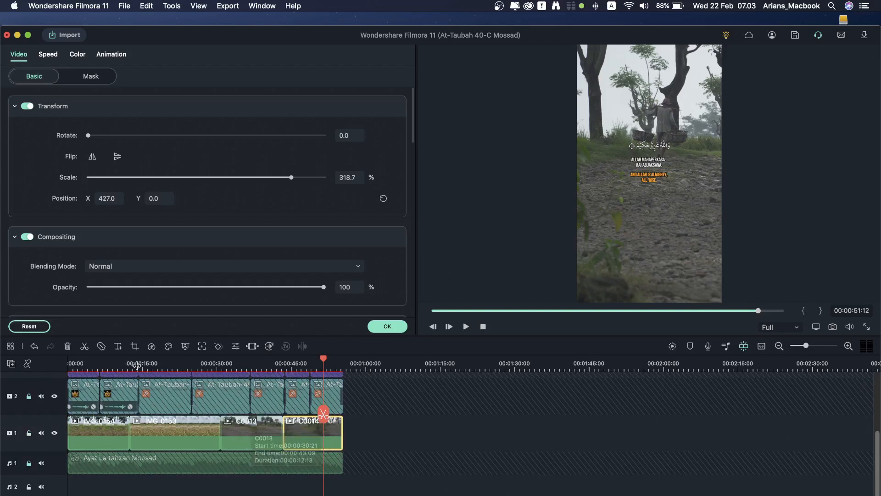
{"action": "left_click", "coordinate": [672, 346]}
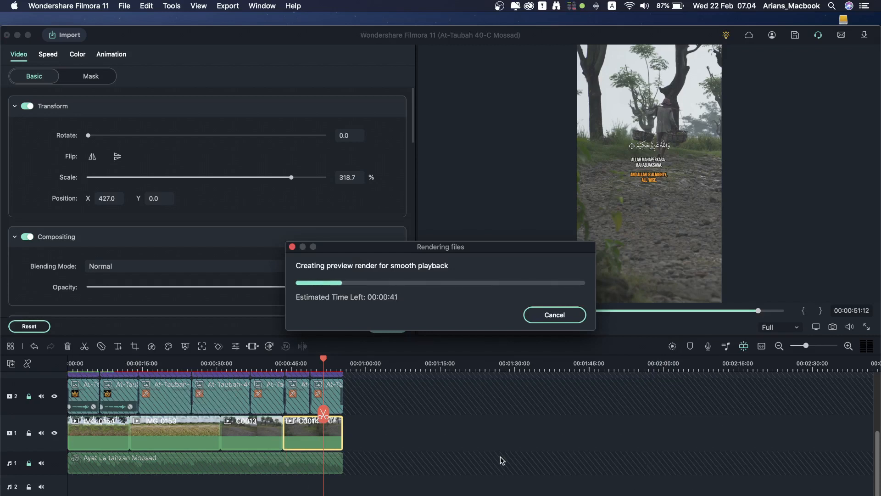
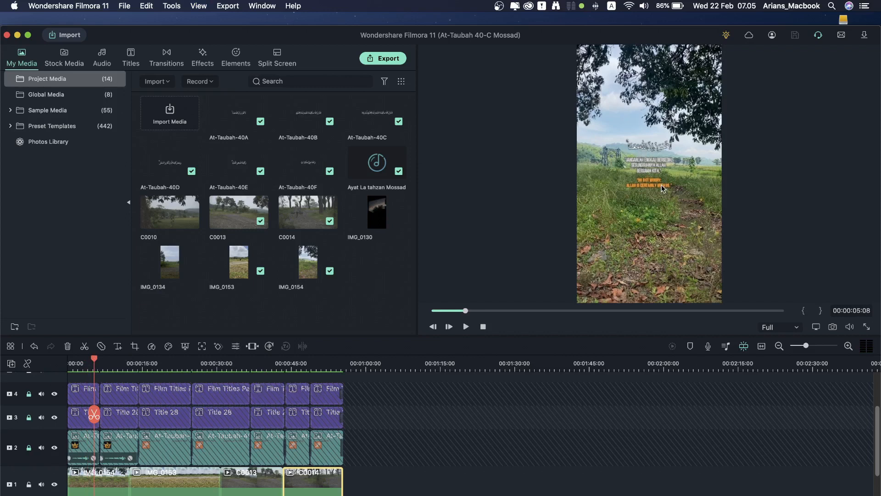
Step: Preview the video at about 19, 30 and 50 seconds and the end, then return near 5 seconds
{"action": "left_click", "coordinate": [165, 366]}
{"action": "left_click", "coordinate": [220, 366]}
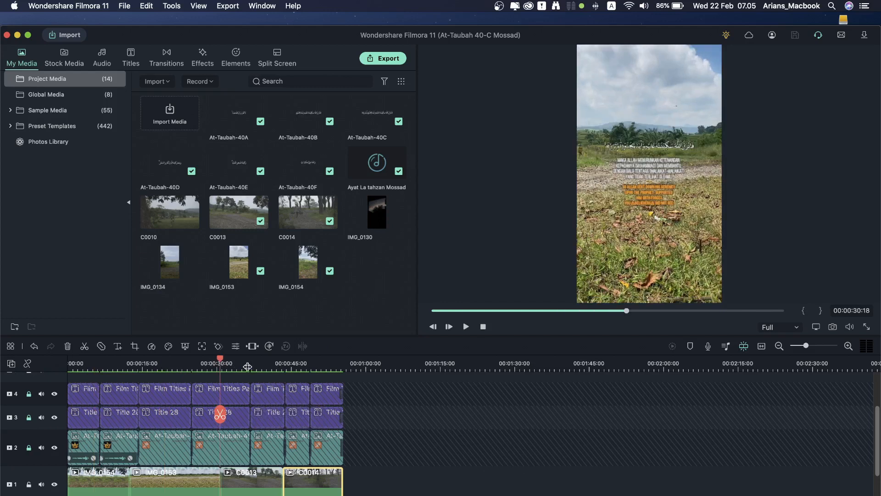
{"action": "left_click", "coordinate": [247, 366]}
{"action": "left_click", "coordinate": [317, 368]}
{"action": "left_click", "coordinate": [95, 365]}
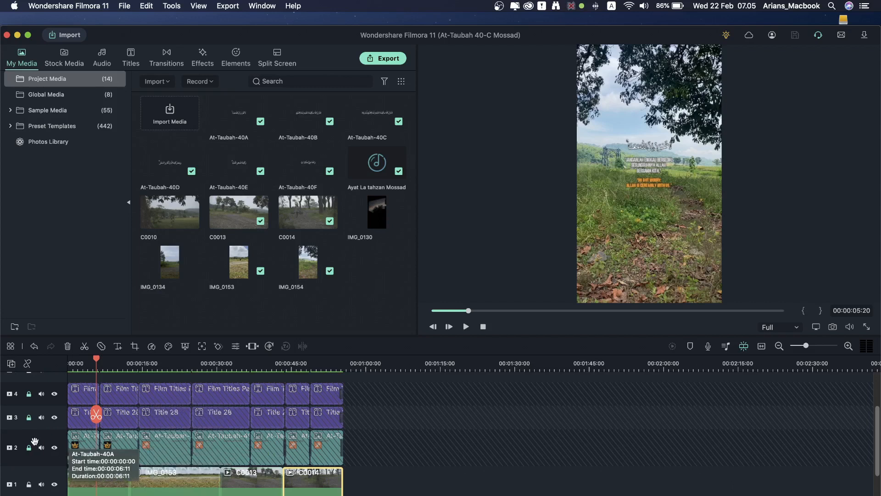
Step: Unlock tracks 3 and 4 and move the title and verse-image clips on tracks 2–4 up one track
{"action": "left_click", "coordinate": [29, 417]}
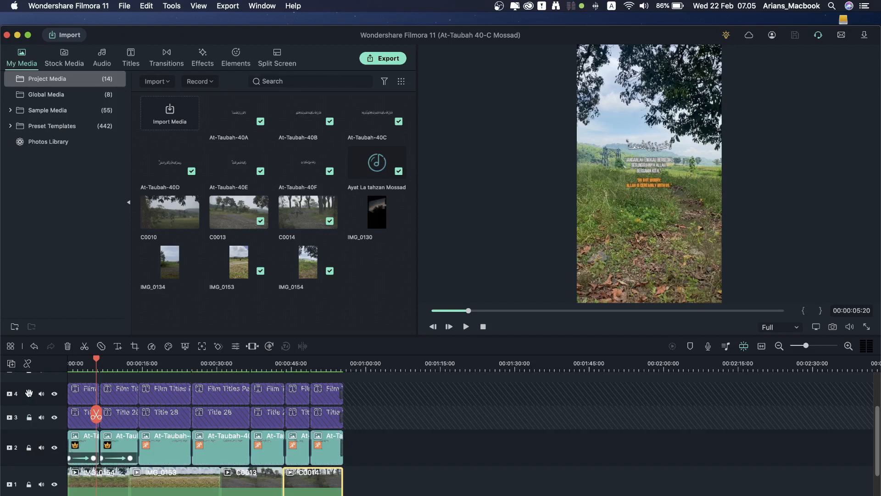
{"action": "scroll", "coordinate": [114, 437], "scroll_direction": "up", "scroll_amount": 3}
{"action": "scroll", "coordinate": [114, 437], "scroll_direction": "down", "scroll_amount": 2}
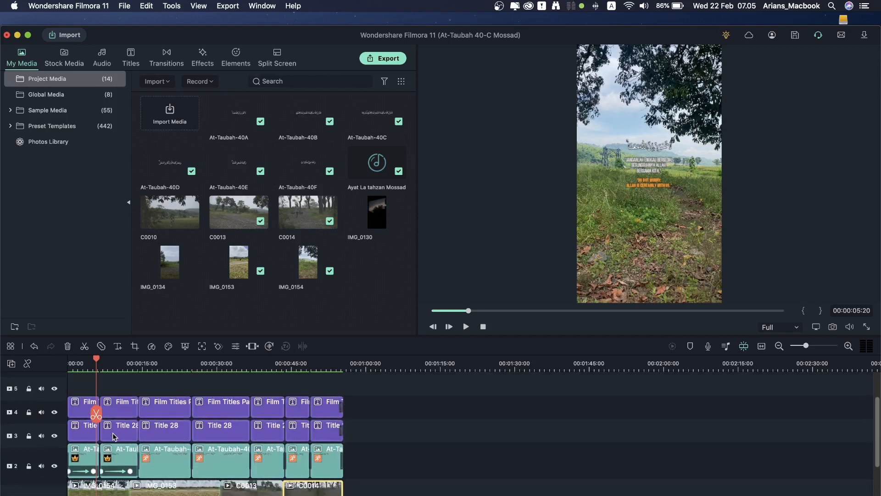
{"action": "left_click", "coordinate": [405, 474]}
{"action": "left_click_drag", "start_coordinate": [80, 411], "coordinate": [66, 402]}
{"action": "left_click_drag", "start_coordinate": [82, 448], "coordinate": [83, 412]}
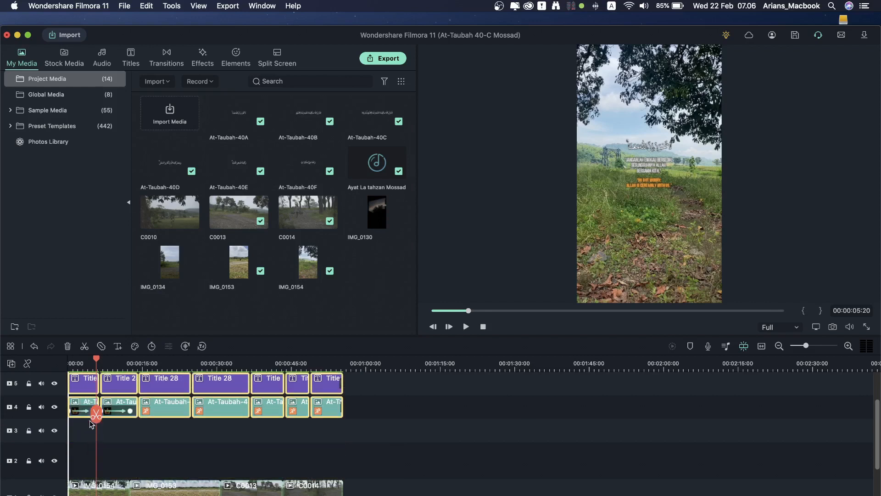
Step: Relock the Title and Film Titles tracks, then select the IMG_0154 clip on track 1
{"action": "scroll", "coordinate": [138, 464], "scroll_direction": "up", "scroll_amount": 2}
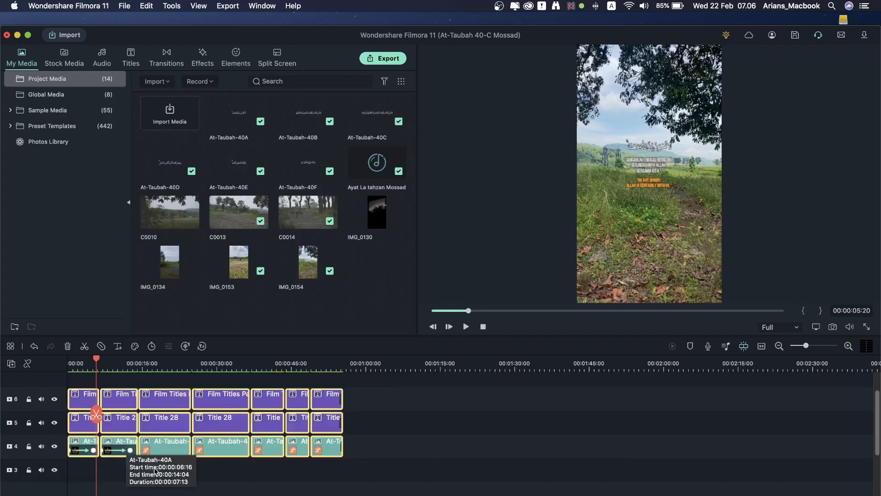
{"action": "scroll", "coordinate": [138, 436], "scroll_direction": "down", "scroll_amount": 3}
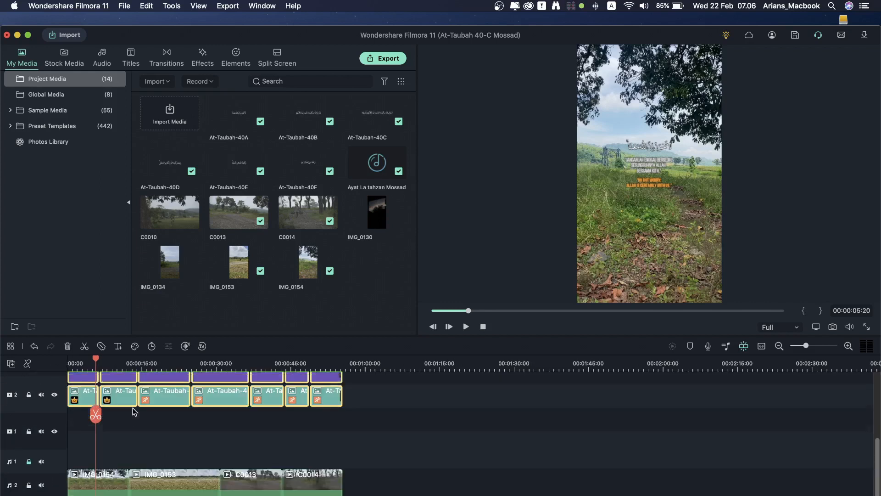
{"action": "scroll", "coordinate": [140, 431], "scroll_direction": "up", "scroll_amount": 4}
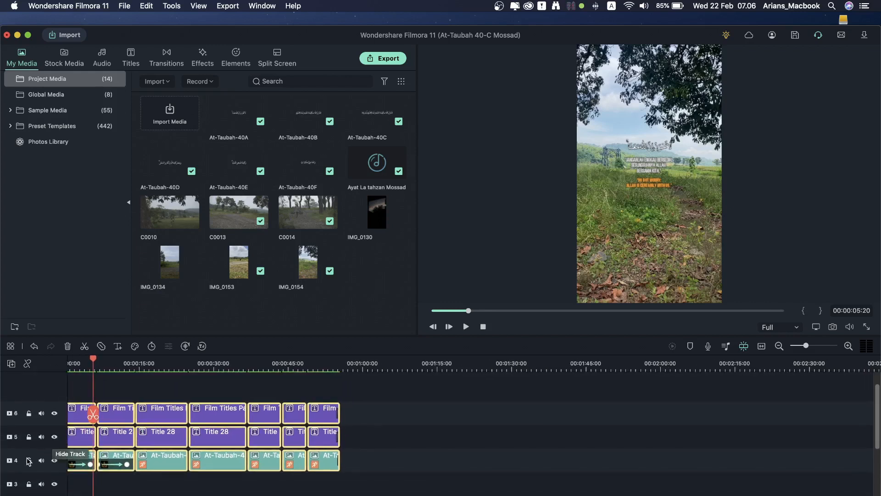
{"action": "left_click", "coordinate": [29, 437]}
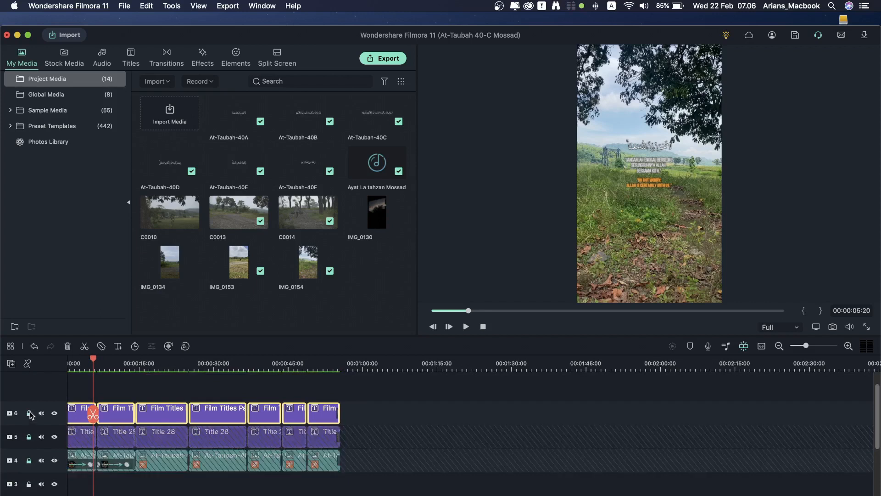
{"action": "left_click", "coordinate": [87, 428]}
{"action": "scroll", "coordinate": [236, 468], "scroll_direction": "down", "scroll_amount": 8}
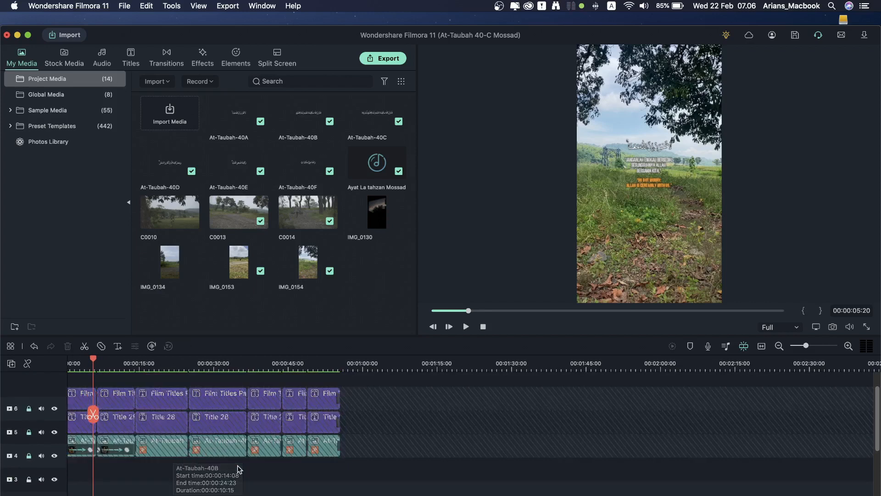
{"action": "left_click", "coordinate": [104, 433]}
{"action": "scroll", "coordinate": [110, 437], "scroll_direction": "down", "scroll_amount": 1}
{"action": "scroll", "coordinate": [214, 465], "scroll_direction": "up", "scroll_amount": 2}
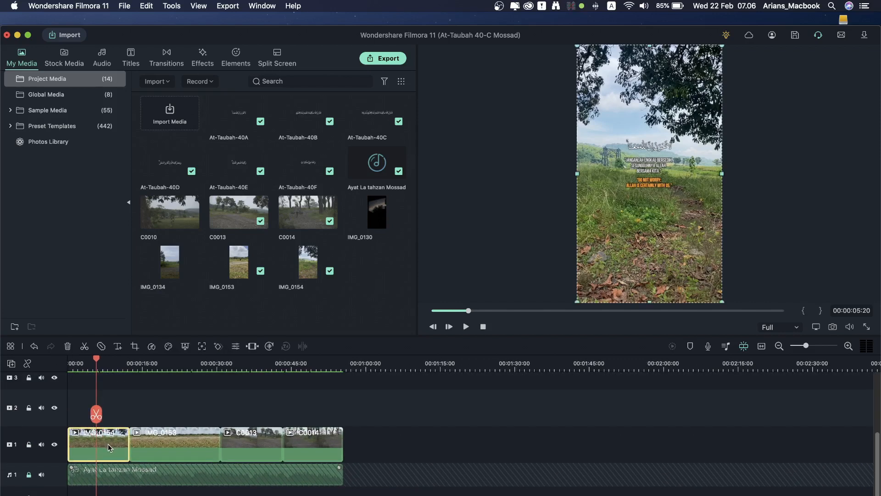
Step: Open advanced colour tuning for IMG_0154 and try the Cool Film, TV and Far East looks
{"action": "double_click", "coordinate": [110, 448]}
{"action": "left_click", "coordinate": [76, 55]}
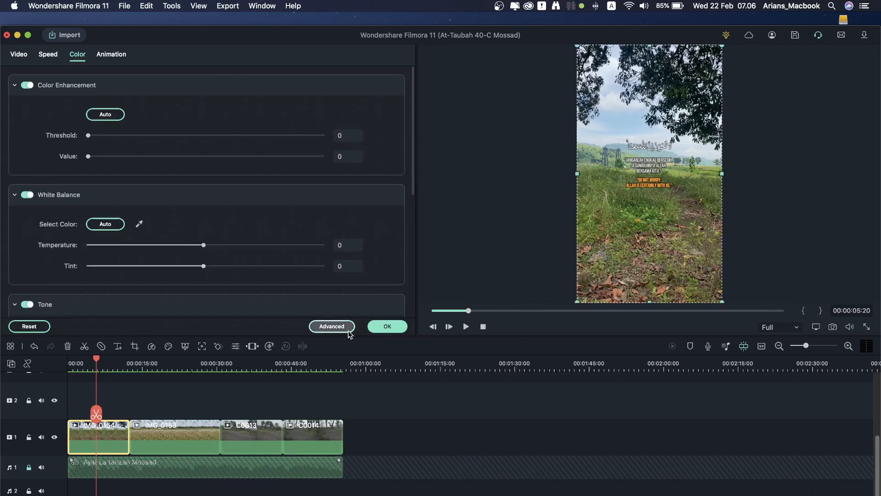
{"action": "left_click", "coordinate": [332, 326]}
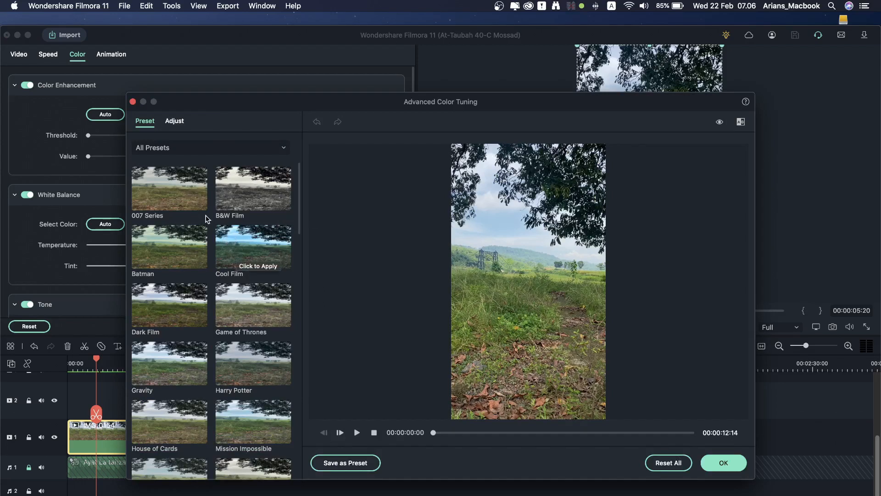
{"action": "left_click", "coordinate": [240, 230]}
{"action": "scroll", "coordinate": [252, 335], "scroll_direction": "down", "scroll_amount": 8}
{"action": "left_click", "coordinate": [190, 340]}
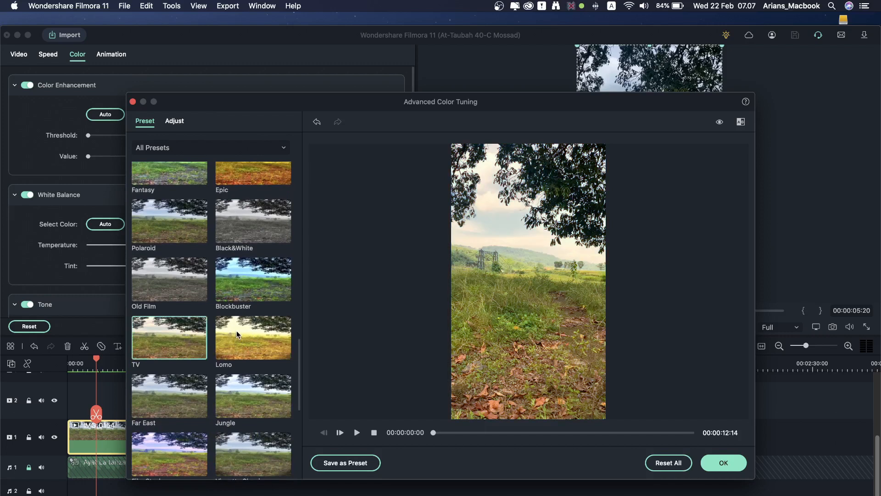
{"action": "left_click", "coordinate": [189, 395]}
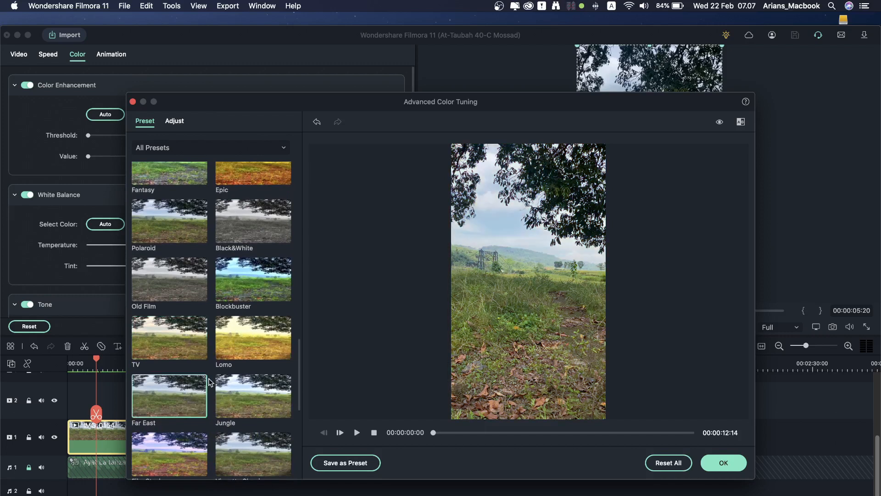
{"action": "scroll", "coordinate": [219, 376], "scroll_direction": "down", "scroll_amount": 6}
{"action": "scroll", "coordinate": [219, 376], "scroll_direction": "up", "scroll_amount": 5}
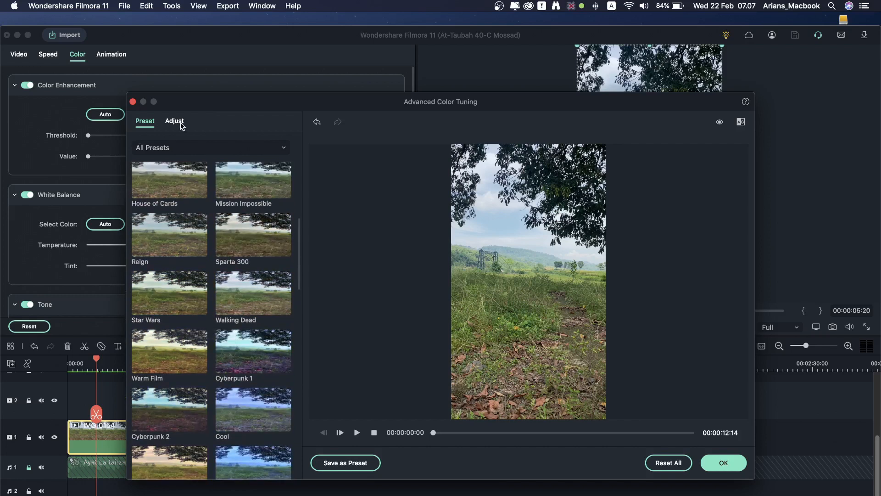
Step: Try the Mission Impossible look, then settle on the Cool Film preset
{"action": "scroll", "coordinate": [228, 260], "scroll_direction": "up", "scroll_amount": 2}
{"action": "left_click", "coordinate": [236, 251]}
{"action": "scroll", "coordinate": [235, 251], "scroll_direction": "up", "scroll_amount": 5}
{"action": "left_click", "coordinate": [240, 252]}
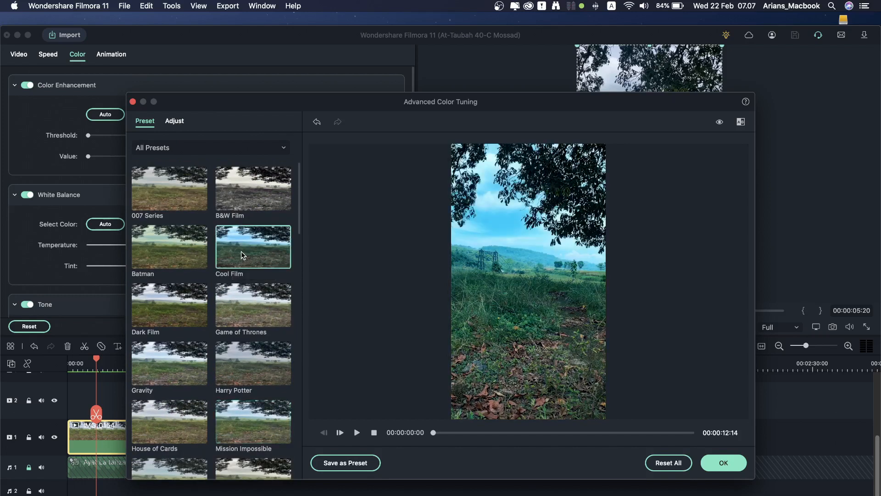
{"action": "scroll", "coordinate": [250, 280], "scroll_direction": "down", "scroll_amount": 3}
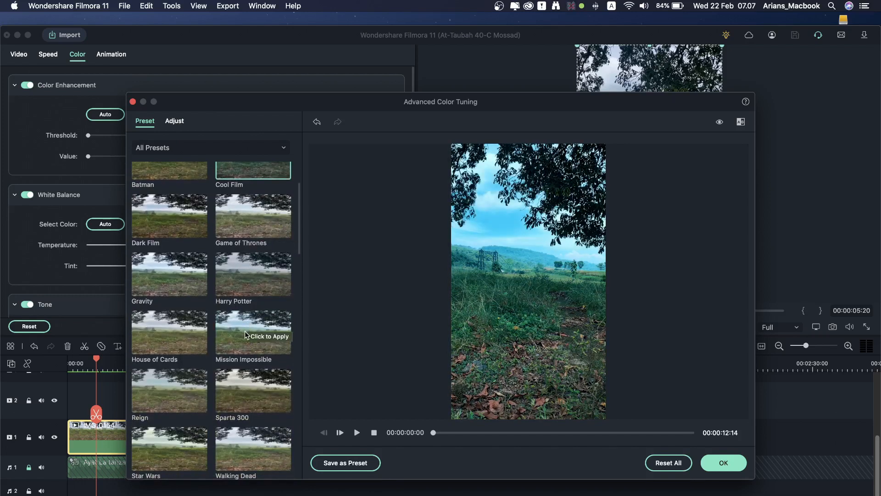
{"action": "scroll", "coordinate": [230, 173], "scroll_direction": "up", "scroll_amount": 3}
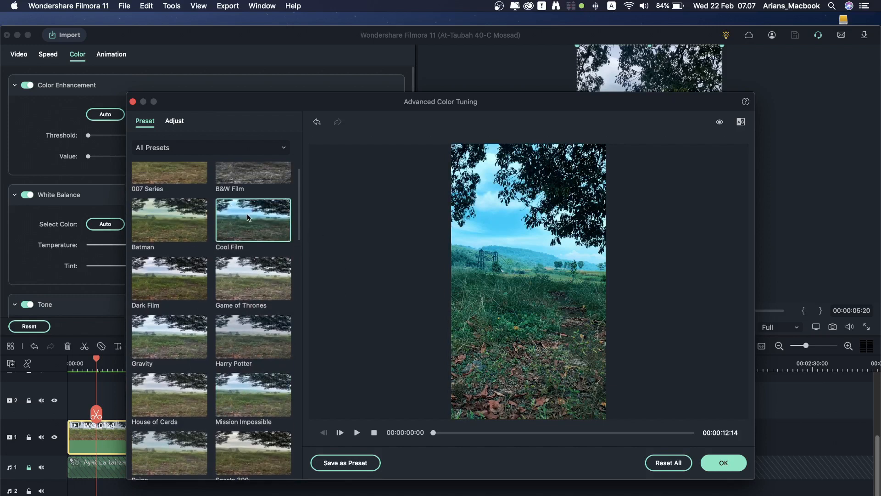
Step: In manual adjustments, bend the tone curve and set Exposure -16 and Contrast -13
{"action": "left_click", "coordinate": [181, 125]}
{"action": "scroll", "coordinate": [221, 379], "scroll_direction": "down", "scroll_amount": 10}
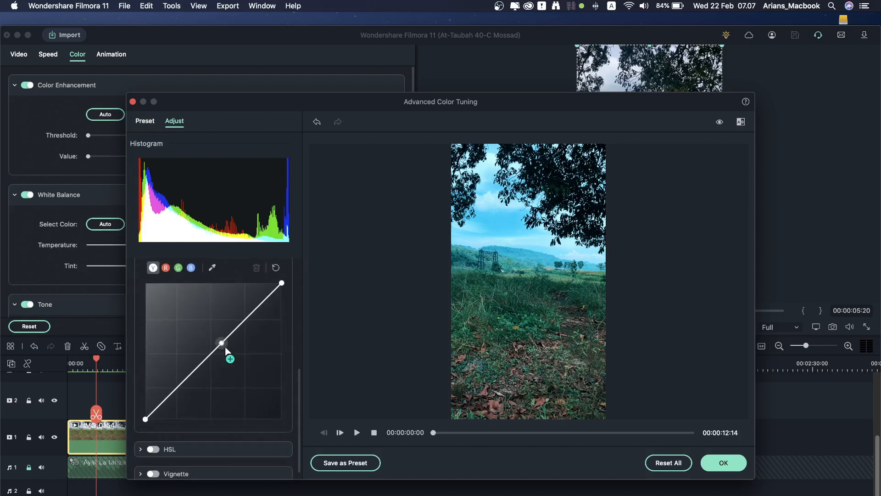
{"action": "left_click_drag", "start_coordinate": [227, 351], "coordinate": [233, 367]}
{"action": "scroll", "coordinate": [262, 394], "scroll_direction": "up", "scroll_amount": 8}
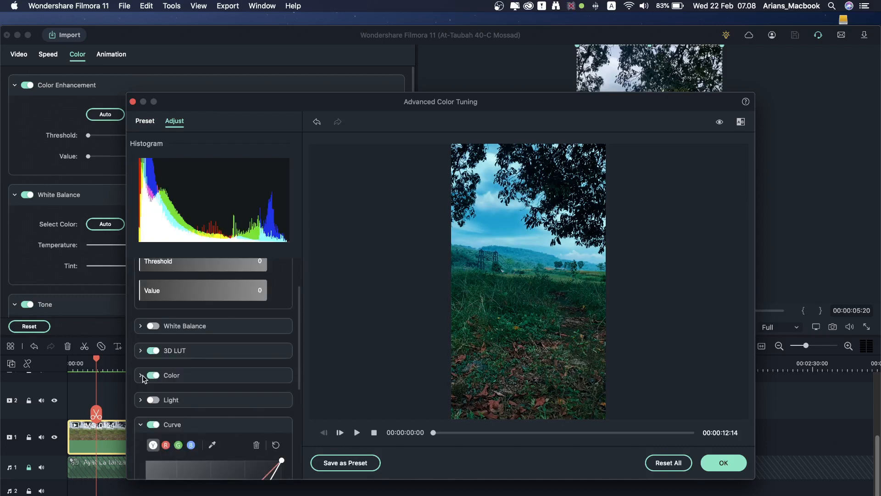
{"action": "scroll", "coordinate": [260, 390], "scroll_direction": "down", "scroll_amount": 4}
{"action": "left_click_drag", "start_coordinate": [203, 328], "coordinate": [192, 327]}
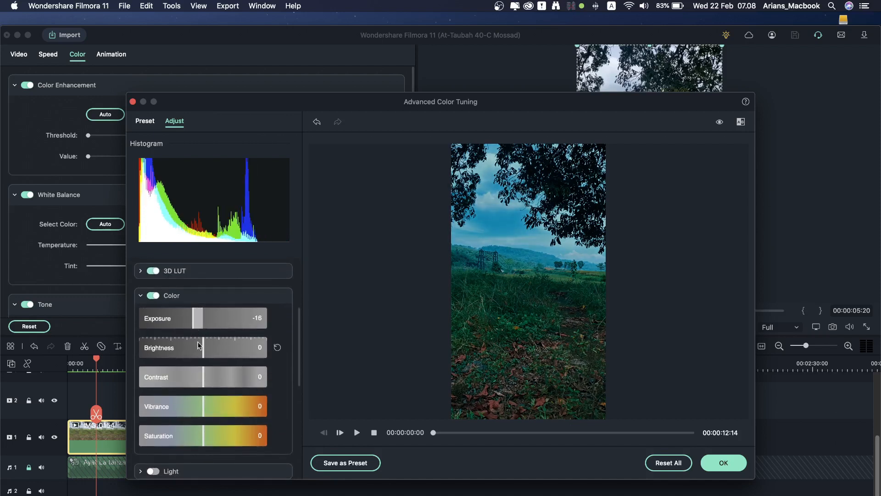
{"action": "scroll", "coordinate": [227, 365], "scroll_direction": "down", "scroll_amount": 1}
{"action": "left_click_drag", "start_coordinate": [203, 361], "coordinate": [182, 358]}
Step: Enable Light adjustments, lower highlights to -13, shadows to -10 and whites to -11, and apply
{"action": "scroll", "coordinate": [181, 380], "scroll_direction": "down", "scroll_amount": 3}
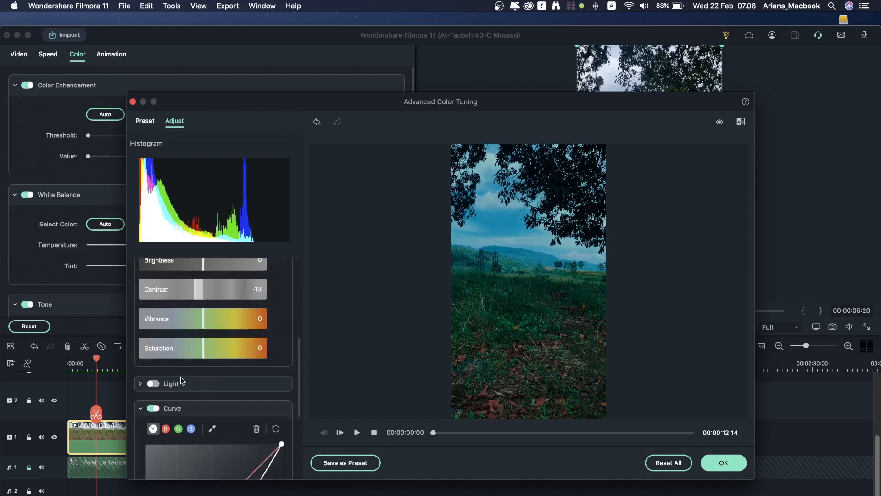
{"action": "left_click", "coordinate": [150, 386]}
{"action": "scroll", "coordinate": [224, 382], "scroll_direction": "down", "scroll_amount": 4}
{"action": "left_click_drag", "start_coordinate": [203, 369], "coordinate": [198, 342]}
{"action": "left_click_drag", "start_coordinate": [203, 396], "coordinate": [195, 398]}
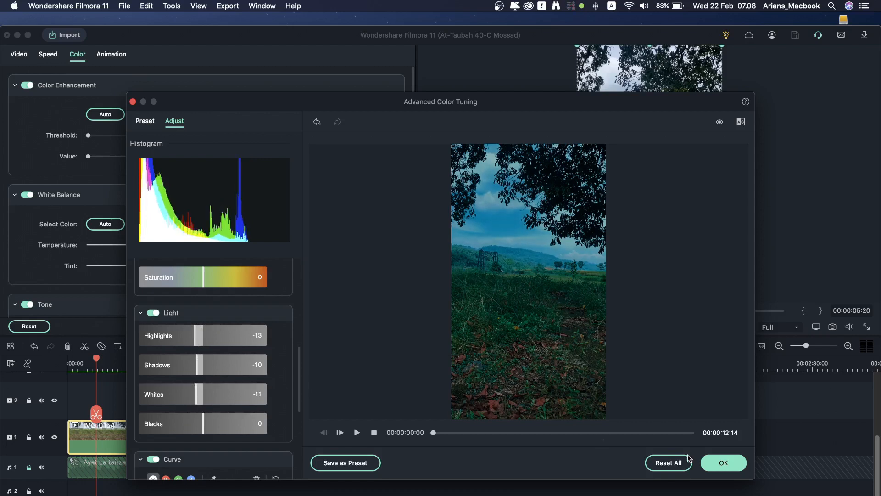
{"action": "left_click", "coordinate": [716, 462]}
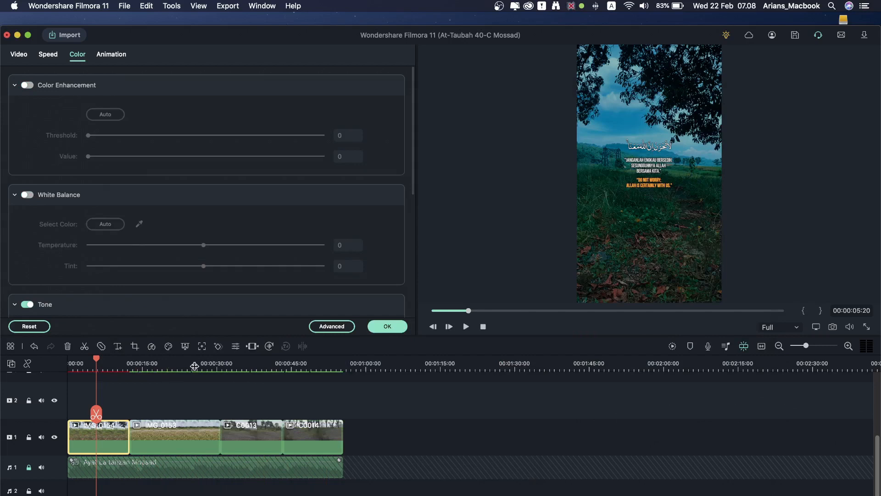
Step: Close the colour settings and select the IMG_0153 clip
{"action": "left_click", "coordinate": [387, 326]}
{"action": "left_click", "coordinate": [163, 367]}
{"action": "left_click", "coordinate": [178, 451]}
{"action": "left_click", "coordinate": [388, 327]}
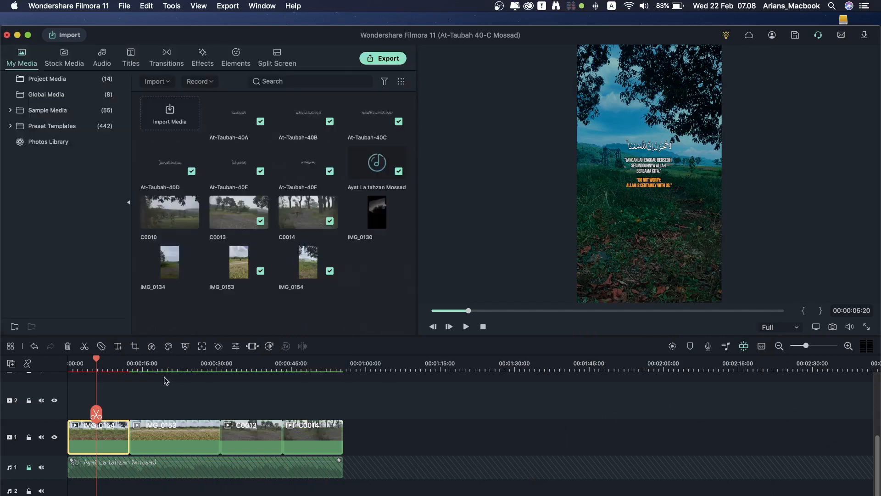
{"action": "left_click", "coordinate": [163, 367]}
{"action": "left_click", "coordinate": [178, 451]}
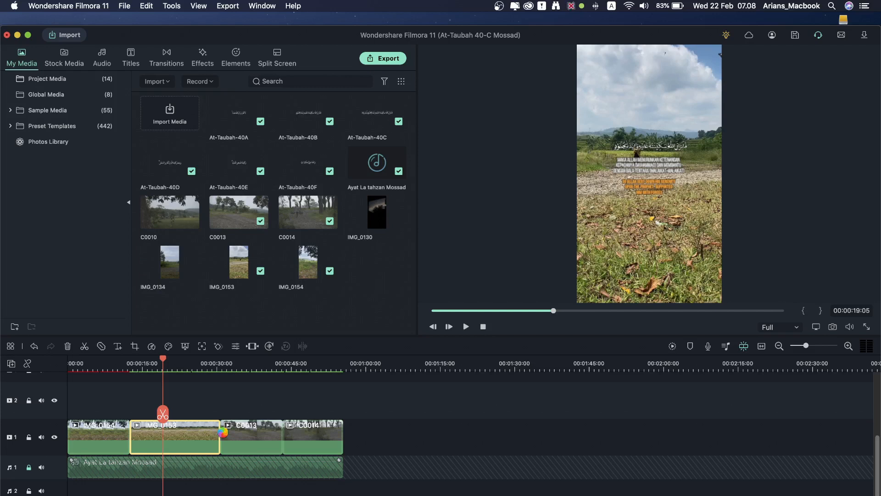
Step: Grade IMG_0153 with Color and Light on: exposure -18, brightness -13, contrast -17, whites -16
{"action": "double_click", "coordinate": [188, 441]}
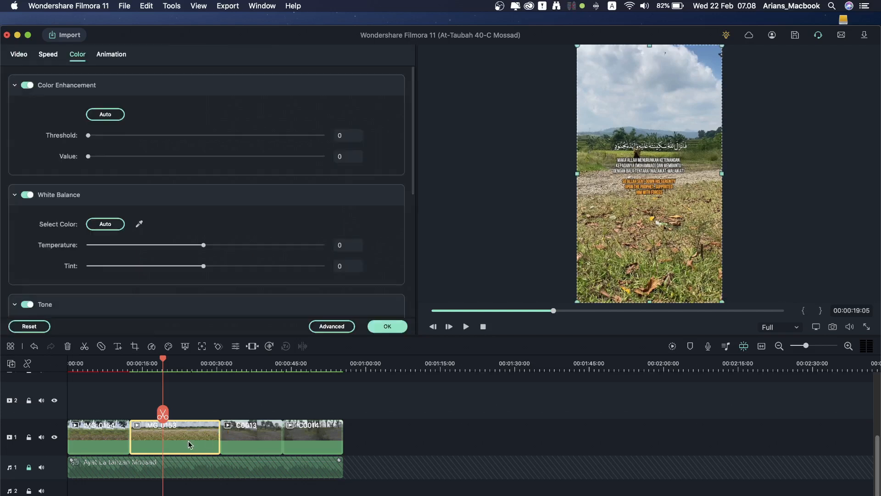
{"action": "left_click", "coordinate": [331, 326]}
{"action": "left_click", "coordinate": [174, 121]}
{"action": "scroll", "coordinate": [230, 358], "scroll_direction": "down", "scroll_amount": 3}
{"action": "scroll", "coordinate": [220, 339], "scroll_direction": "up", "scroll_amount": 4}
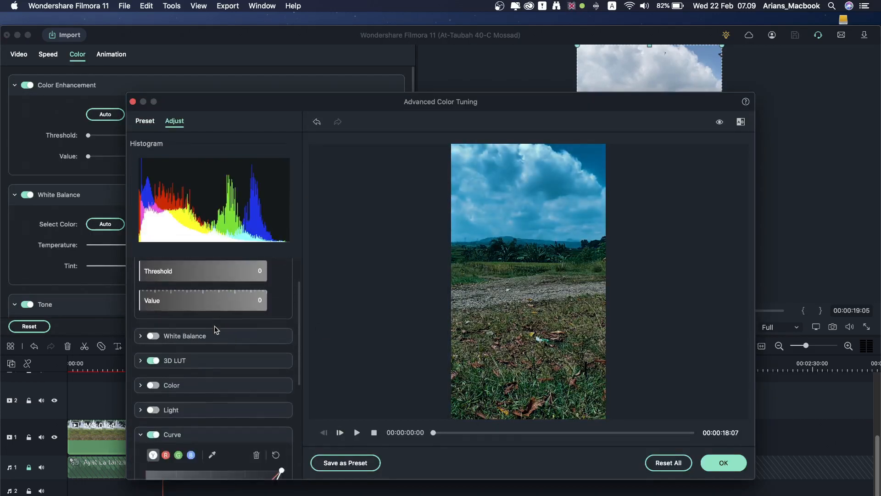
{"action": "left_click", "coordinate": [153, 385]}
{"action": "scroll", "coordinate": [202, 376], "scroll_direction": "down", "scroll_amount": 2}
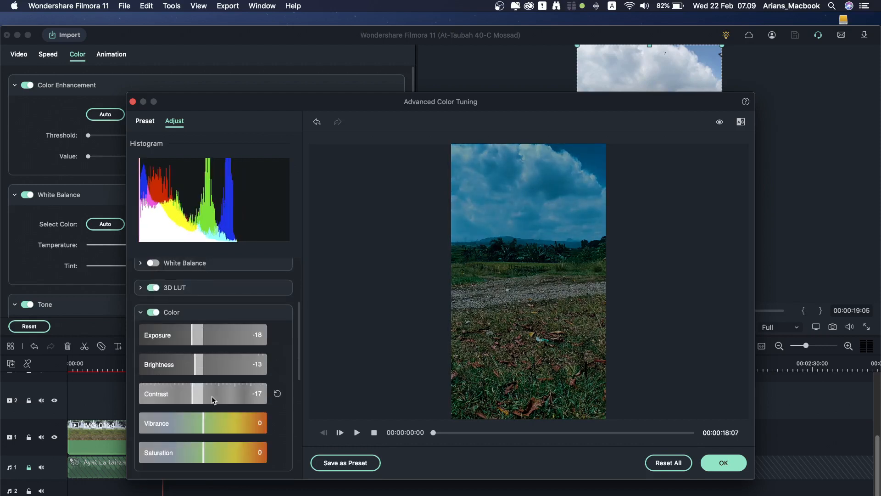
{"action": "scroll", "coordinate": [212, 396], "scroll_direction": "down", "scroll_amount": 4}
{"action": "left_click", "coordinate": [152, 342]}
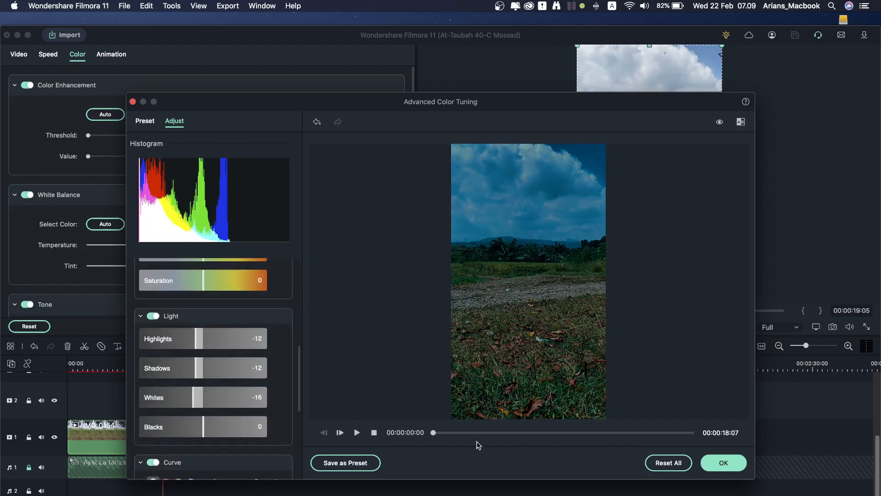
{"action": "left_click", "coordinate": [723, 462]}
Step: Check the grade at 00:00:09:23, 00:00:16:09, 00:00:10:24 and 00:00:17:02, then select clip C0013
{"action": "left_click", "coordinate": [117, 366]}
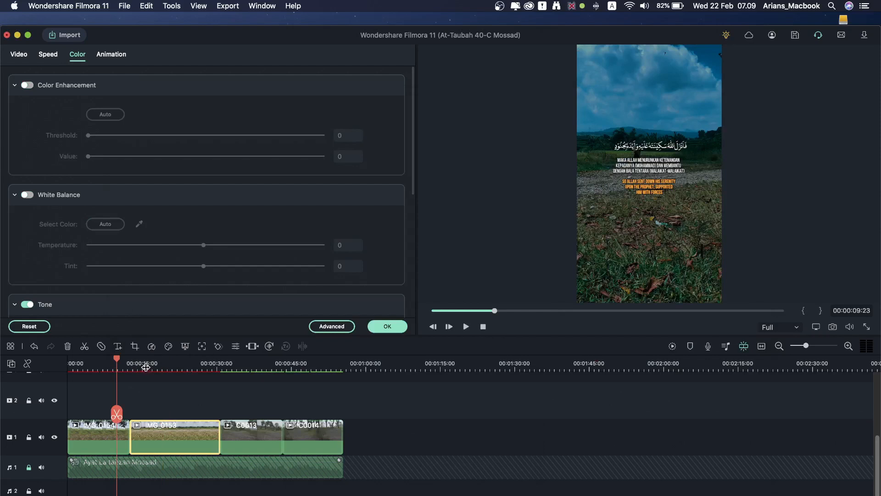
{"action": "left_click", "coordinate": [148, 365]}
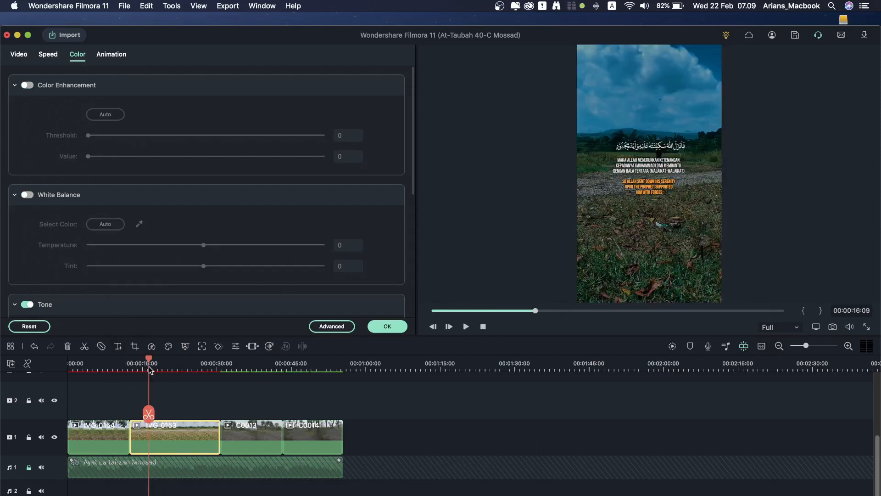
{"action": "left_click", "coordinate": [122, 366]}
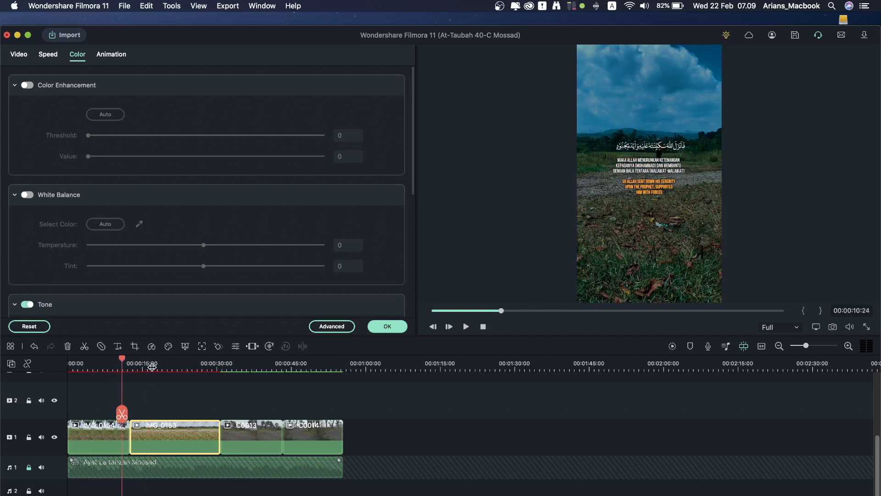
{"action": "left_click", "coordinate": [152, 365]}
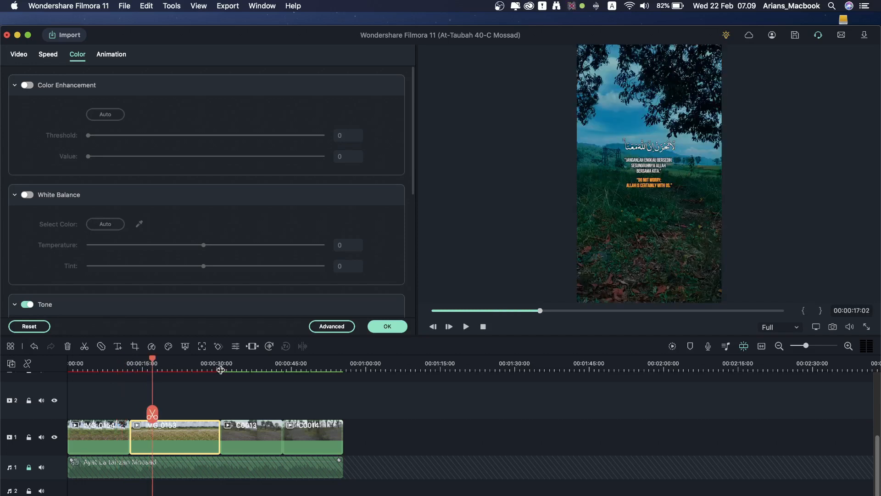
{"action": "left_click", "coordinate": [241, 369]}
{"action": "left_click", "coordinate": [262, 448]}
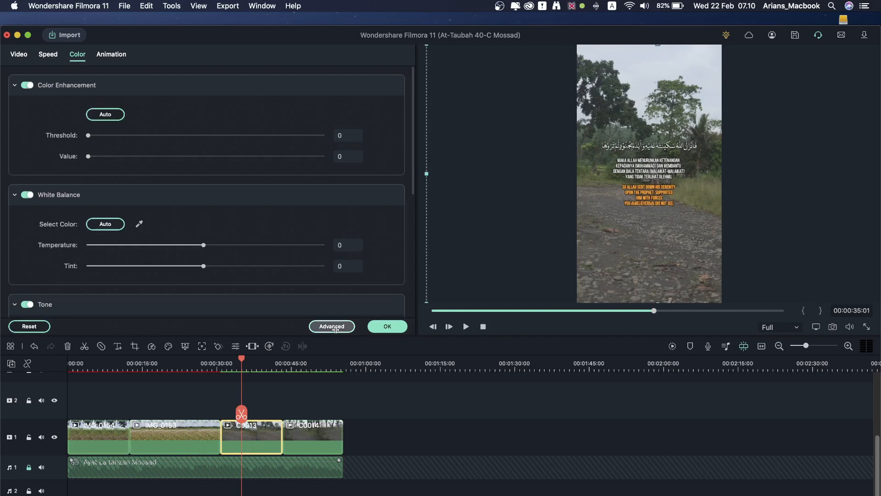
Step: Give C0013 the darker teal preset and a reshaped darkening tone curve
{"action": "left_click", "coordinate": [332, 326]}
{"action": "left_click", "coordinate": [257, 244]}
{"action": "left_click", "coordinate": [174, 121]}
{"action": "mouse_move", "coordinate": [232, 372]}
{"action": "left_mouse_down"}
{"action": "mouse_move", "coordinate": [235, 389]}
{"action": "mouse_move", "coordinate": [246, 371]}
{"action": "left_mouse_up"}
{"action": "left_click_drag", "start_coordinate": [197, 417], "coordinate": [198, 423]}
{"action": "left_click_drag", "start_coordinate": [244, 374], "coordinate": [242, 367]}
{"action": "left_click_drag", "start_coordinate": [198, 421], "coordinate": [196, 418]}
{"action": "scroll", "coordinate": [196, 419], "scroll_direction": "up", "scroll_amount": 1}
{"action": "left_click", "coordinate": [723, 463]}
Step: Give C0014 the same darker teal preset with an adjusted tone curve, then close colour editing
{"action": "left_click", "coordinate": [304, 369]}
{"action": "left_click", "coordinate": [310, 428]}
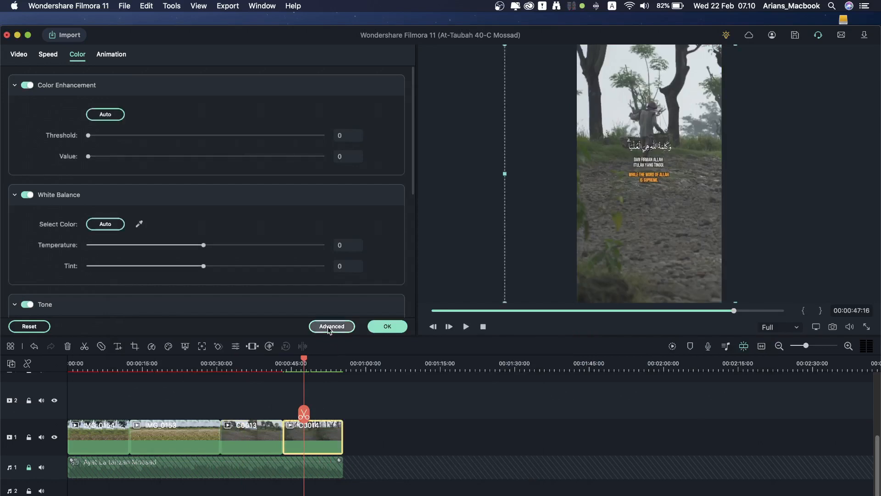
{"action": "left_click", "coordinate": [331, 326]}
{"action": "left_click", "coordinate": [253, 244]}
{"action": "left_click", "coordinate": [174, 121]}
{"action": "left_click_drag", "start_coordinate": [252, 410], "coordinate": [244, 386]}
{"action": "left_click", "coordinate": [724, 462]}
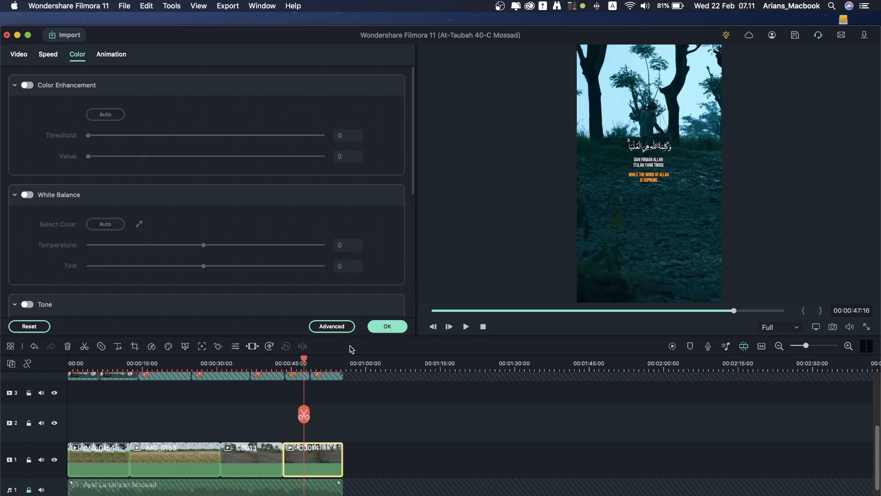
{"action": "left_click", "coordinate": [392, 327]}
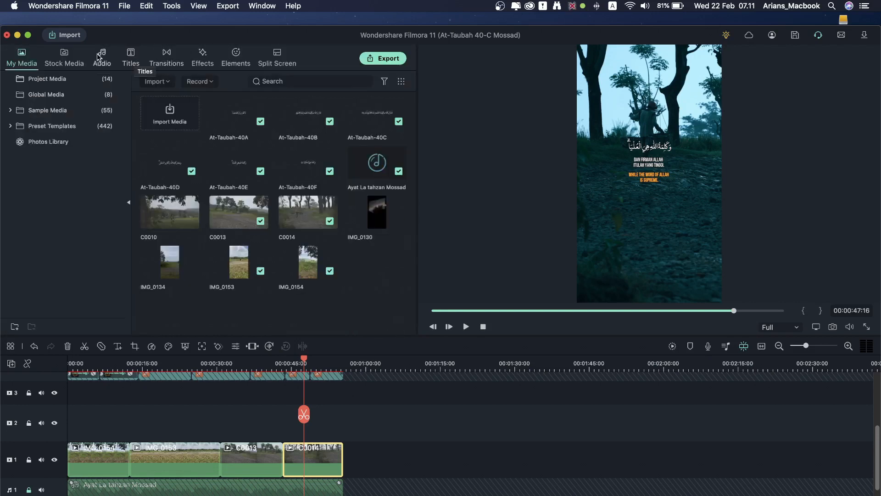
Step: Place the Sutro effect on track 2 and toggle its visibility to compare
{"action": "left_click", "coordinate": [204, 64]}
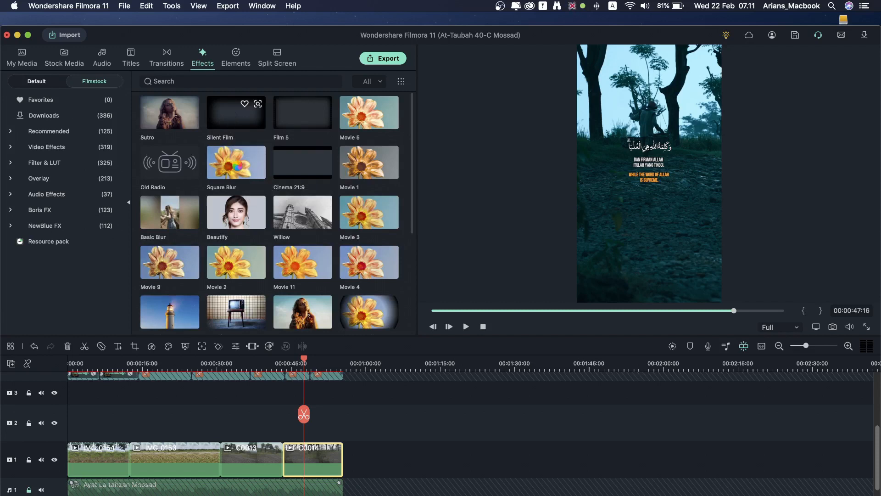
{"action": "scroll", "coordinate": [247, 228], "scroll_direction": "down", "scroll_amount": 2}
{"action": "scroll", "coordinate": [247, 228], "scroll_direction": "up", "scroll_amount": 2}
{"action": "left_click_drag", "start_coordinate": [166, 135], "coordinate": [92, 398]}
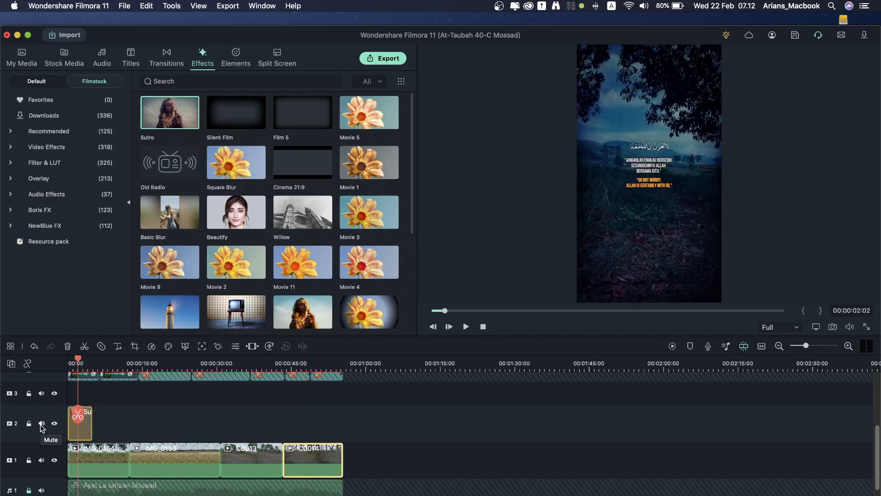
{"action": "left_click", "coordinate": [54, 424]}
{"action": "left_click", "coordinate": [54, 424]}
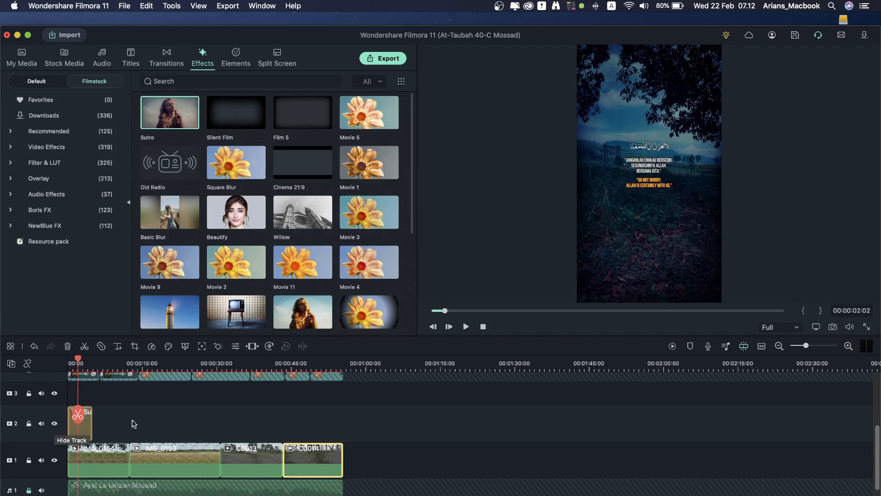
Step: Move Sutro to track 3, extend it to 00:00:55:14, and check it at 19, 38 and 47 seconds
{"action": "left_click_drag", "start_coordinate": [82, 428], "coordinate": [350, 429]}
{"action": "scroll", "coordinate": [89, 393], "scroll_direction": "up", "scroll_amount": 2}
{"action": "left_click_drag", "start_coordinate": [345, 431], "coordinate": [347, 431]}
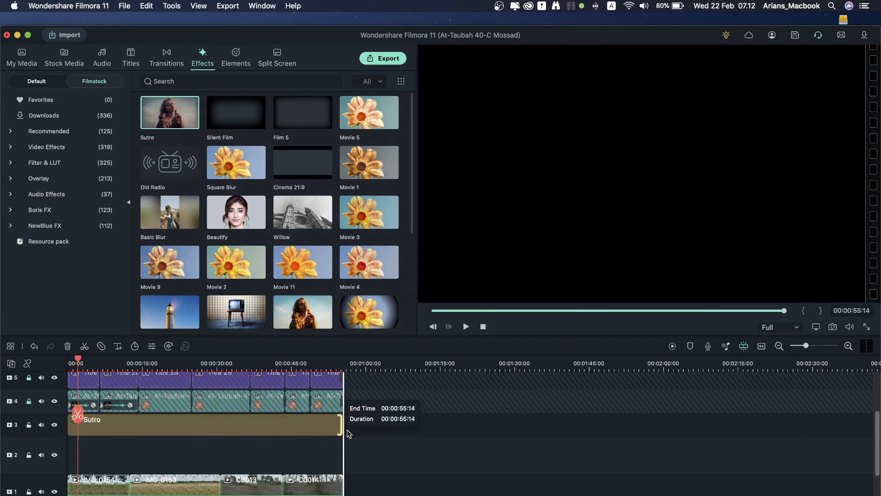
{"action": "left_click", "coordinate": [165, 367]}
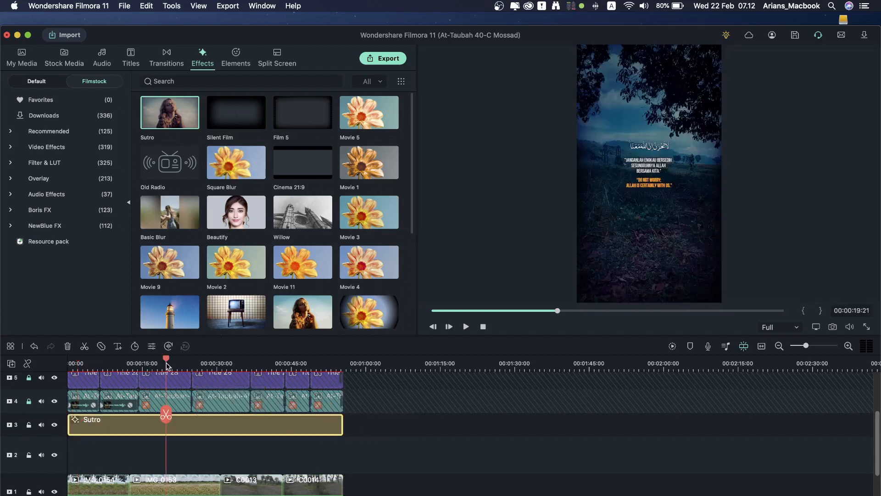
{"action": "left_click", "coordinate": [257, 363]}
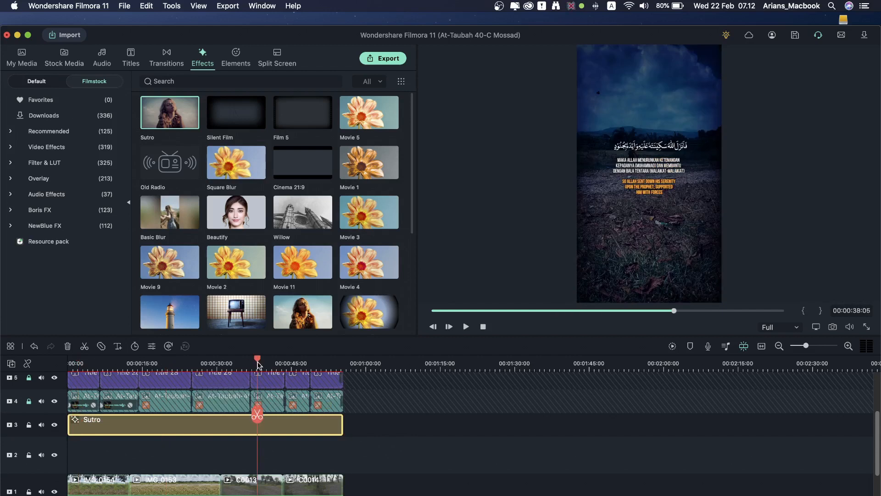
{"action": "left_click", "coordinate": [305, 363]}
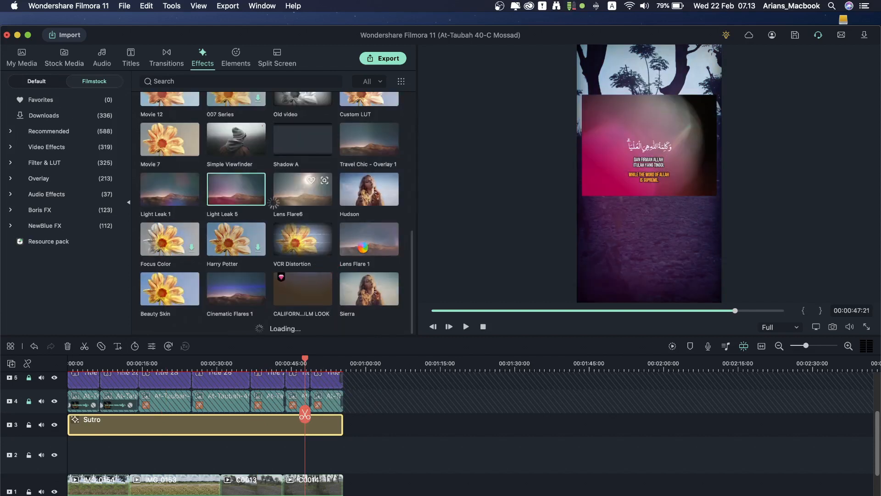
Step: Place Lens Flare 1 on track 2 across the whole video and check it at several points
{"action": "scroll", "coordinate": [366, 249], "scroll_direction": "up", "scroll_amount": 2}
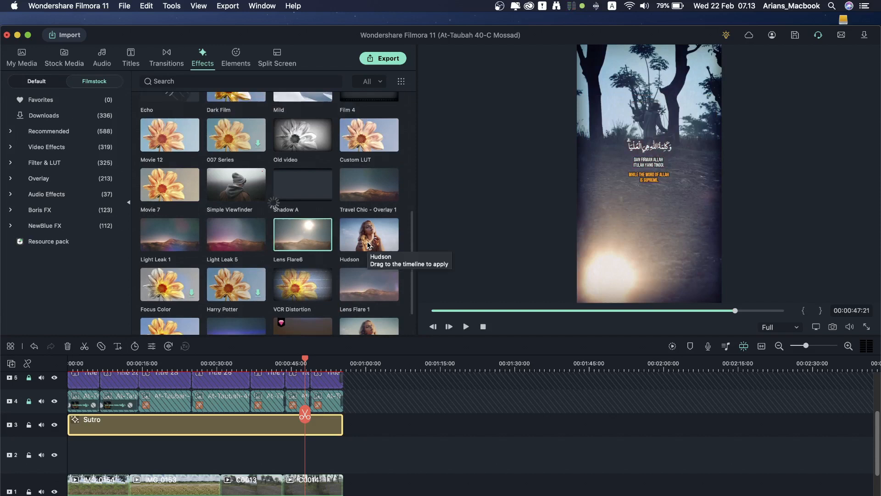
{"action": "left_click", "coordinate": [375, 288]}
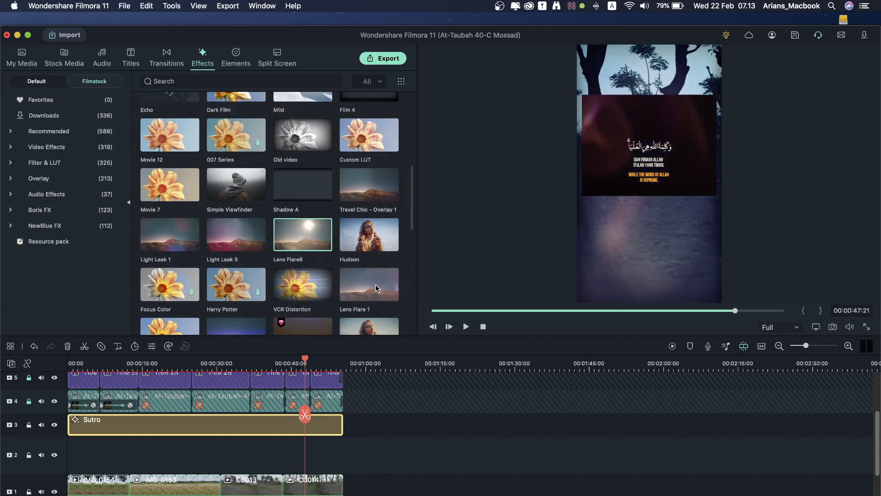
{"action": "left_click_drag", "start_coordinate": [375, 288], "coordinate": [340, 464]}
{"action": "left_click", "coordinate": [84, 364]}
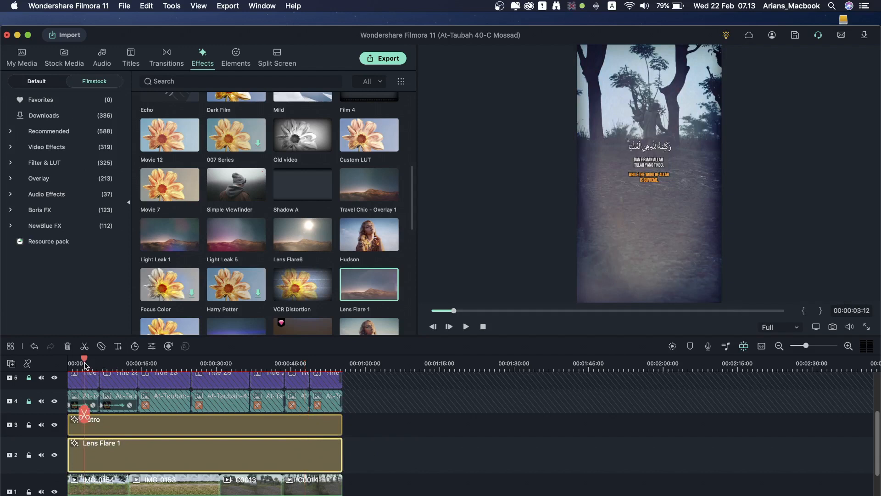
{"action": "left_click", "coordinate": [126, 364]}
{"action": "left_click", "coordinate": [159, 364]}
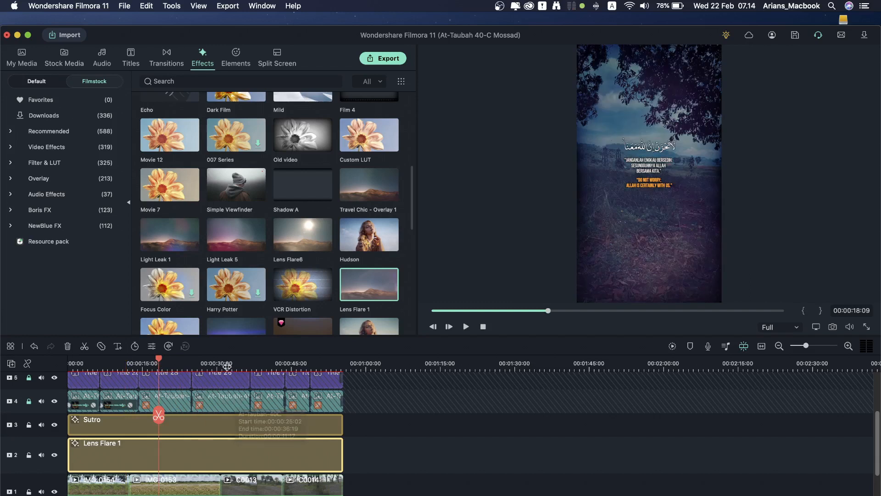
{"action": "left_click", "coordinate": [244, 364]}
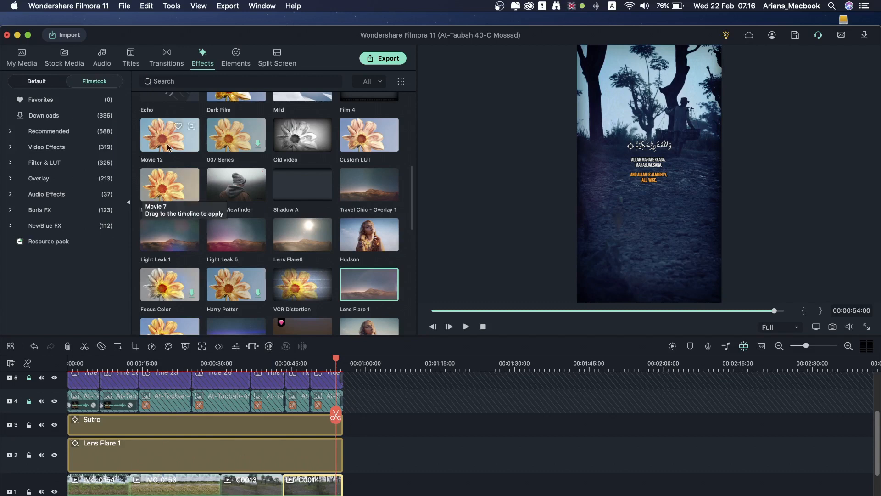
Step: Add a Dissolve transition between IMG_0154 and IMG_0153
{"action": "left_click", "coordinate": [168, 60]}
{"action": "left_click_drag", "start_coordinate": [174, 121], "coordinate": [123, 367]}
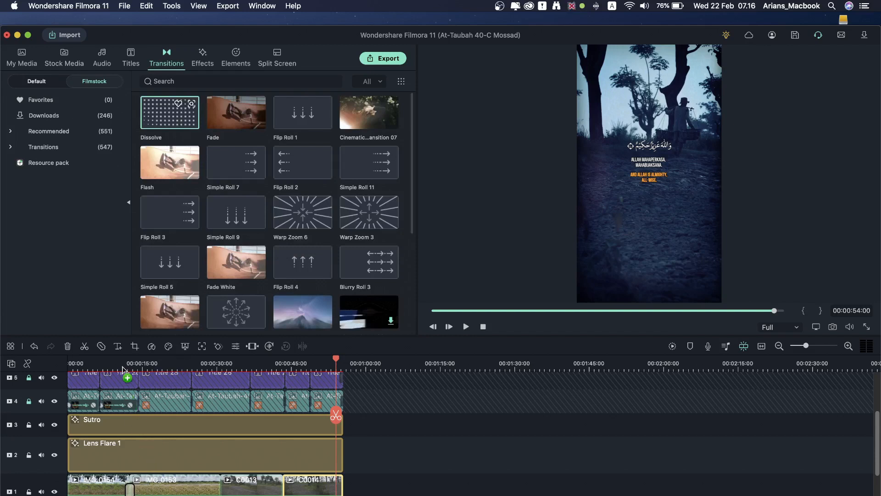
{"action": "left_click", "coordinate": [122, 368]}
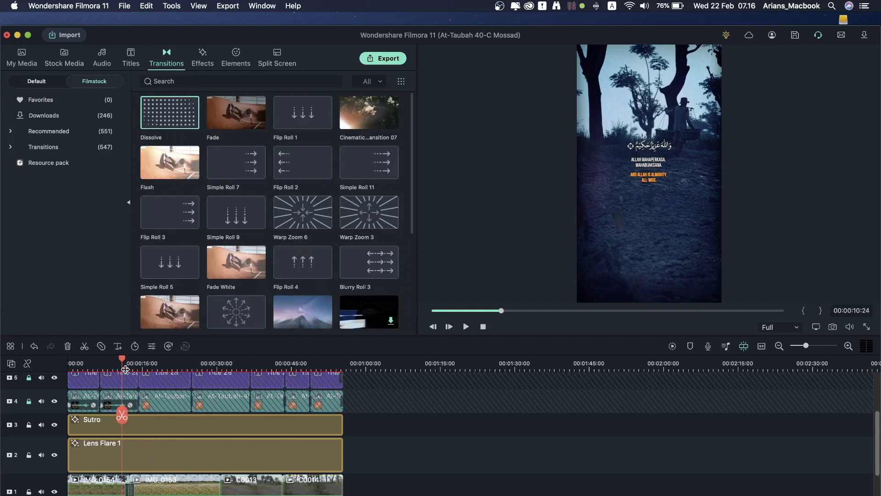
Step: Add Dissolves between C0013 and C0014 and at C0014's end, then check the ending
{"action": "left_click", "coordinate": [134, 367]}
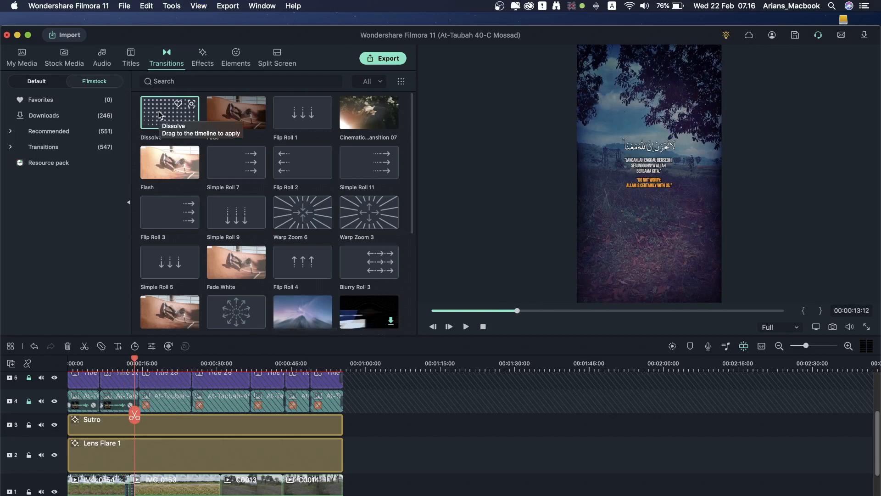
{"action": "left_click_drag", "start_coordinate": [160, 115], "coordinate": [314, 480]}
{"action": "left_click_drag", "start_coordinate": [166, 120], "coordinate": [341, 491]}
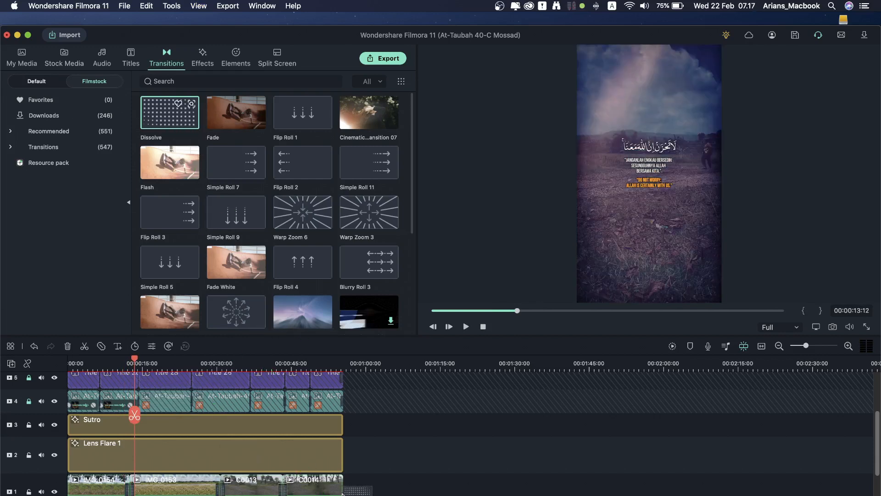
{"action": "left_click", "coordinate": [339, 362]}
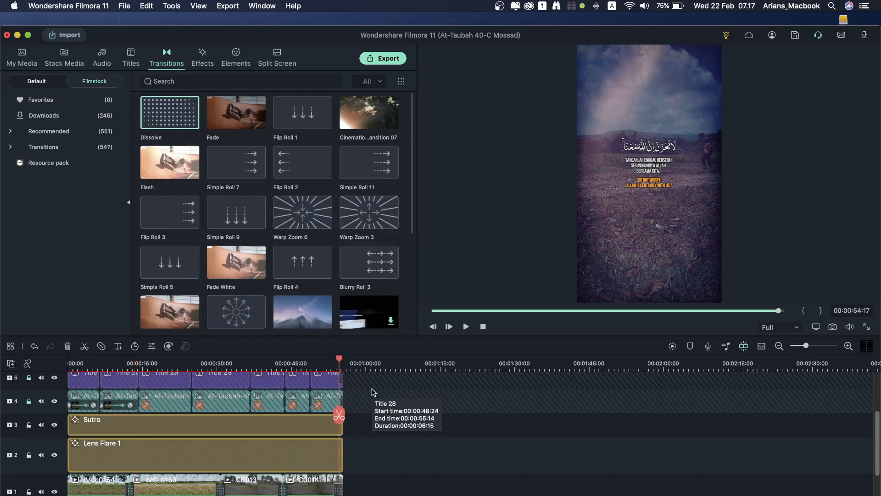
{"action": "left_click", "coordinate": [209, 363]}
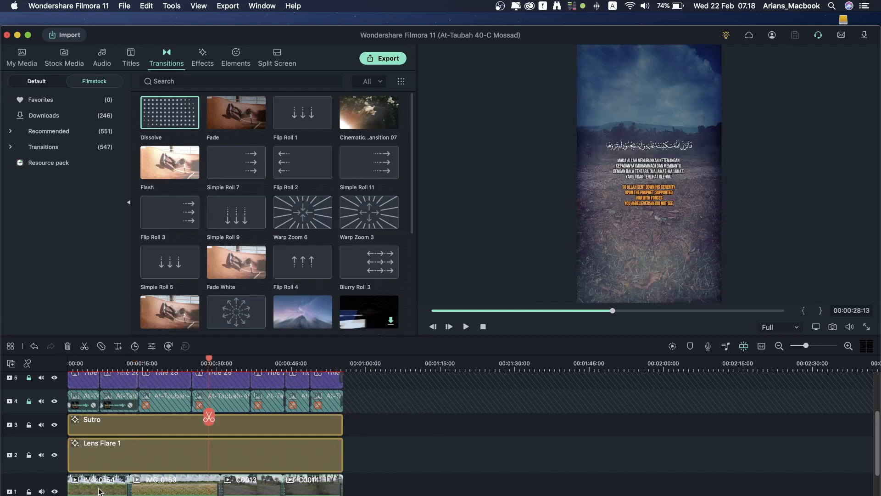
Step: Lock the main video and Lens Flare 1 tracks and bring up the Titles library
{"action": "left_click", "coordinate": [29, 492]}
{"action": "left_click", "coordinate": [29, 455]}
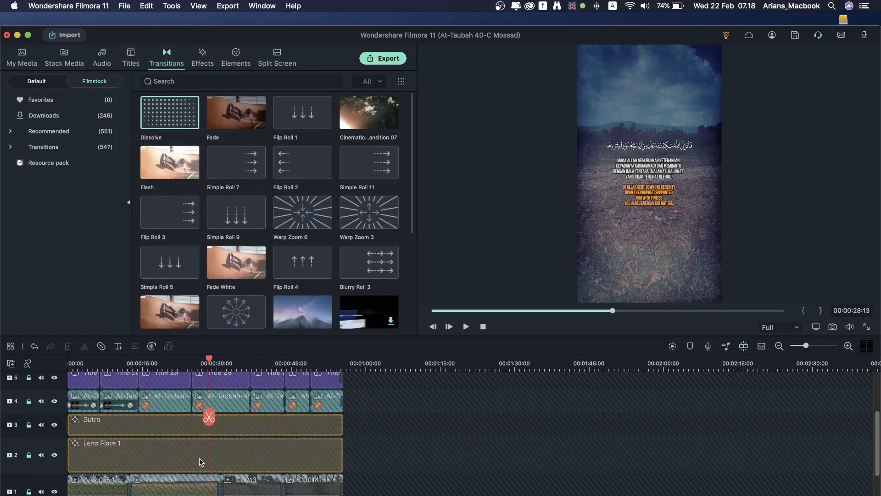
{"action": "scroll", "coordinate": [200, 458], "scroll_direction": "up", "scroll_amount": 3}
{"action": "scroll", "coordinate": [199, 458], "scroll_direction": "down", "scroll_amount": 3}
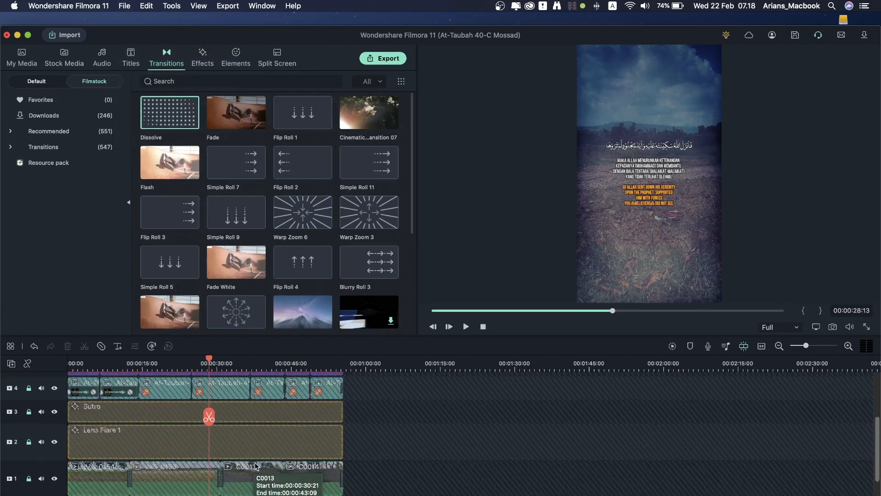
{"action": "scroll", "coordinate": [256, 462], "scroll_direction": "up", "scroll_amount": 3}
{"action": "scroll", "coordinate": [255, 462], "scroll_direction": "up", "scroll_amount": 3}
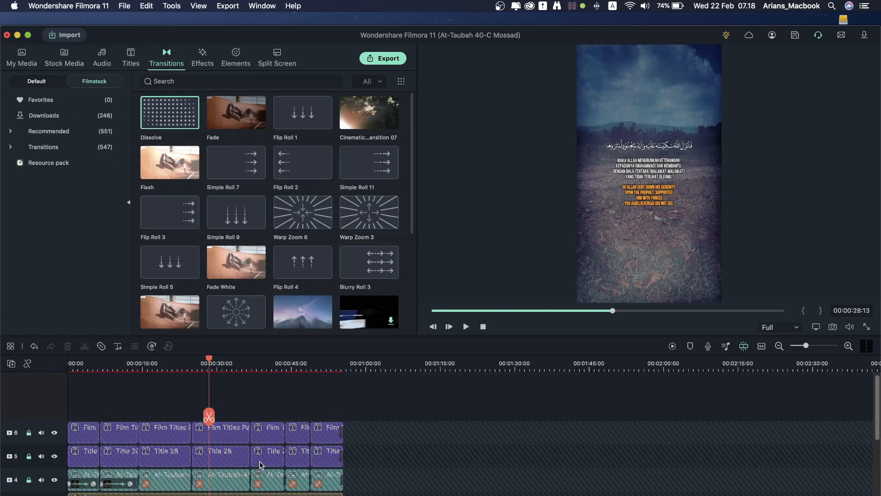
{"action": "scroll", "coordinate": [260, 462], "scroll_direction": "down", "scroll_amount": 1}
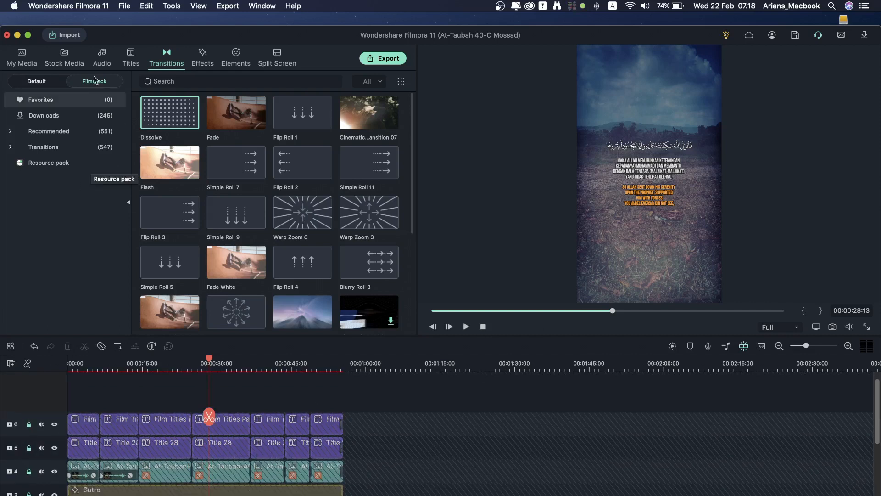
{"action": "left_click", "coordinate": [128, 65]}
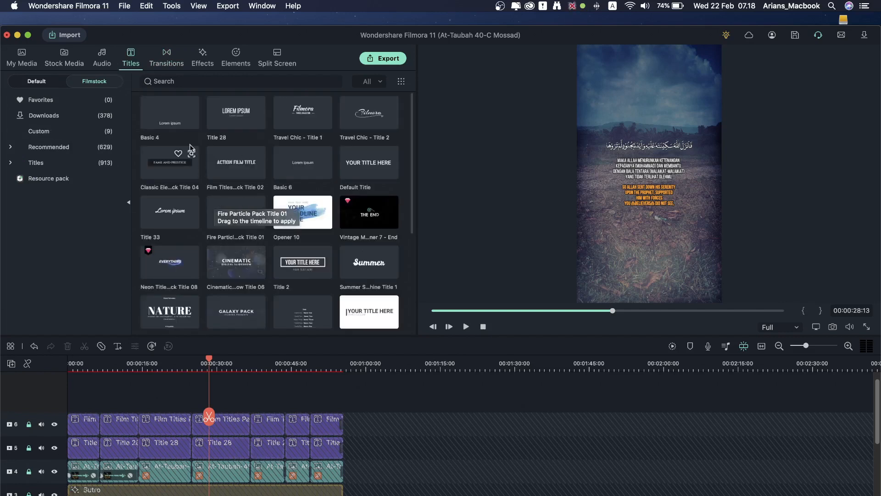
Step: Place a Basic 4 title at the start reading 'Surah At-Taubah' with a reciter credit line below
{"action": "left_click", "coordinate": [171, 124]}
{"action": "left_click_drag", "start_coordinate": [172, 126], "coordinate": [81, 374]}
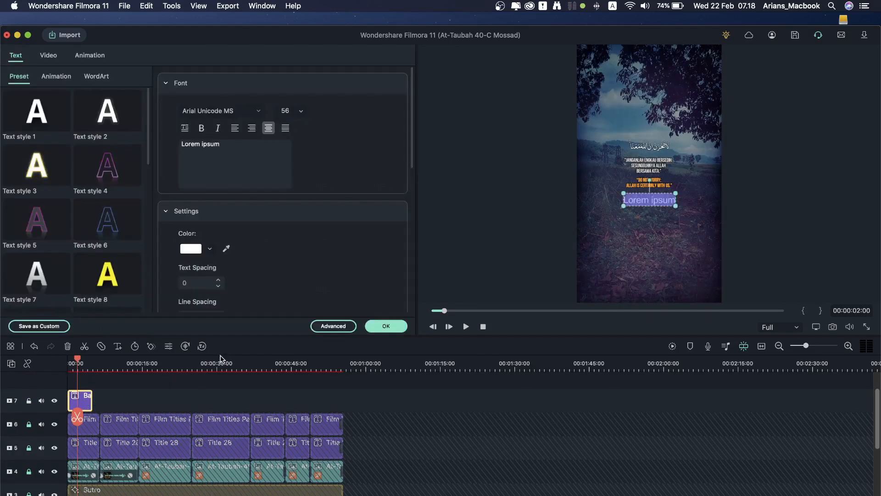
{"action": "type", "text": "Srah At-Taubah"}
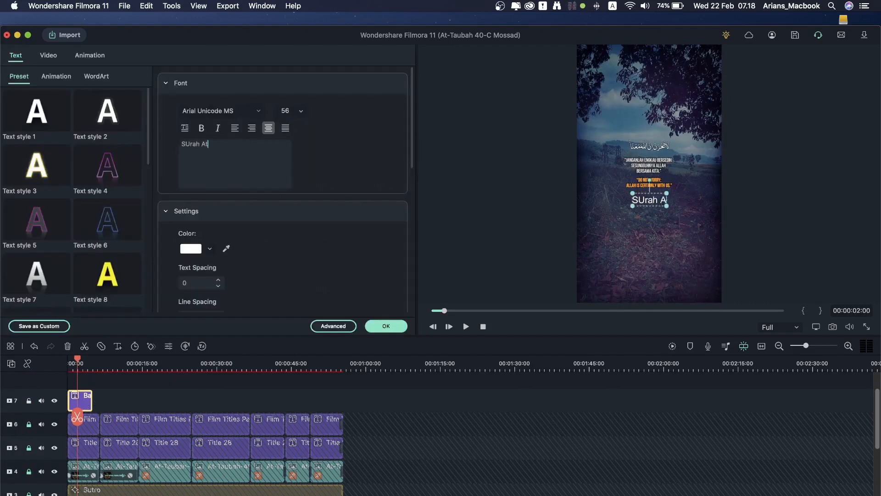
{"action": "left_click", "coordinate": [185, 144]}
{"action": "type", "text": "u"}
{"action": "left_click", "coordinate": [244, 149]}
{"action": "key", "text": "Return"}
{"action": "type", "text": "Qari' : Abdul Rahman Mossad"}
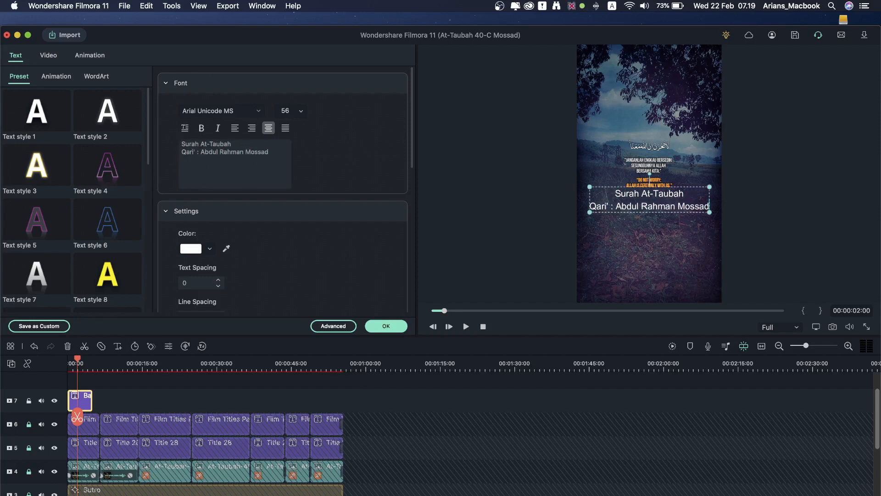
Step: Set the title to Bebas Neue size 16, move it near the bottom, and extend it to the end
{"action": "left_click", "coordinate": [253, 110]}
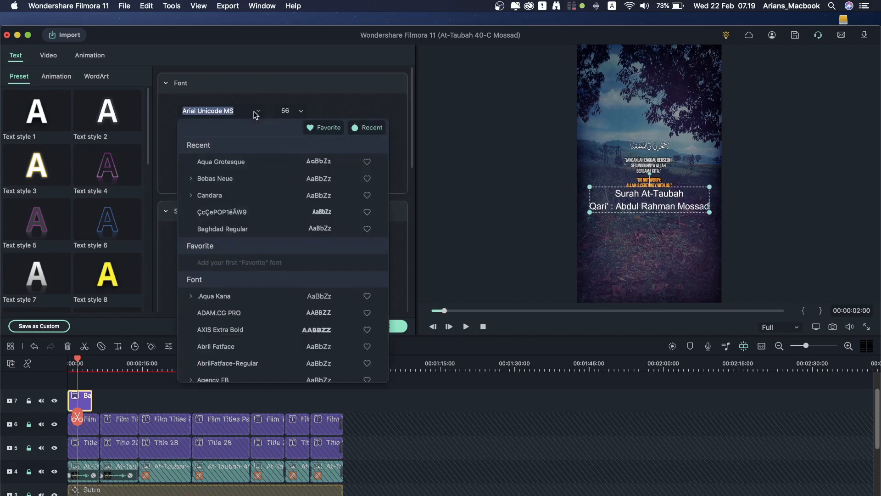
{"action": "left_click", "coordinate": [244, 179]}
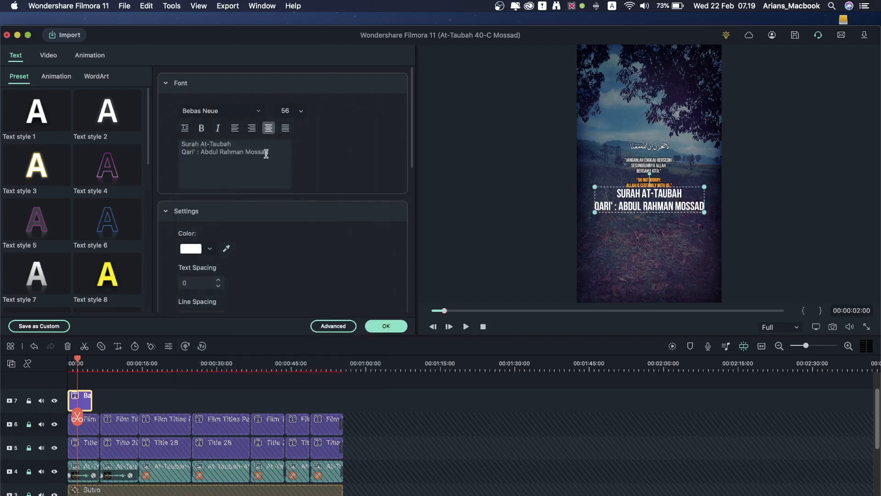
{"action": "left_click_drag", "start_coordinate": [679, 188], "coordinate": [677, 263]}
{"action": "left_click", "coordinate": [301, 112]}
{"action": "left_click", "coordinate": [294, 133]}
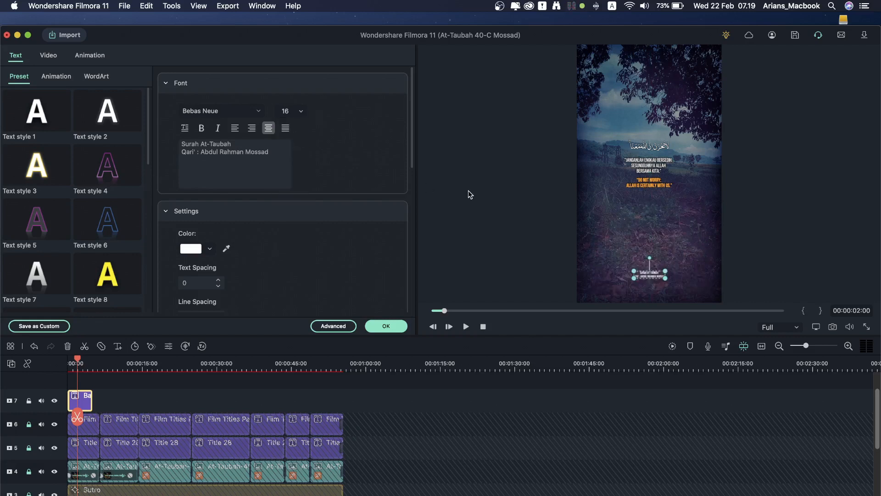
{"action": "left_click", "coordinate": [386, 326]}
{"action": "left_click_drag", "start_coordinate": [90, 397], "coordinate": [342, 399]}
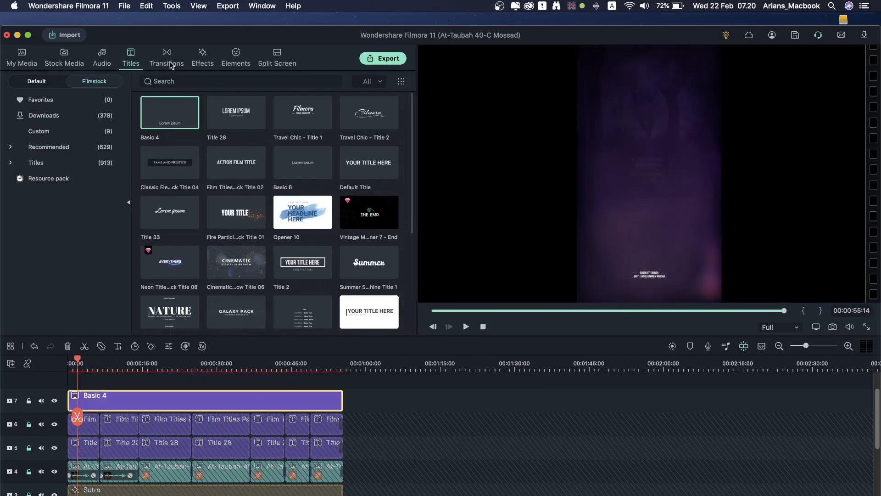
Step: Add a Dissolve transition to the end of the Basic 4 title clip and shorten it
{"action": "left_click", "coordinate": [170, 64]}
{"action": "left_click_drag", "start_coordinate": [178, 127], "coordinate": [342, 387]}
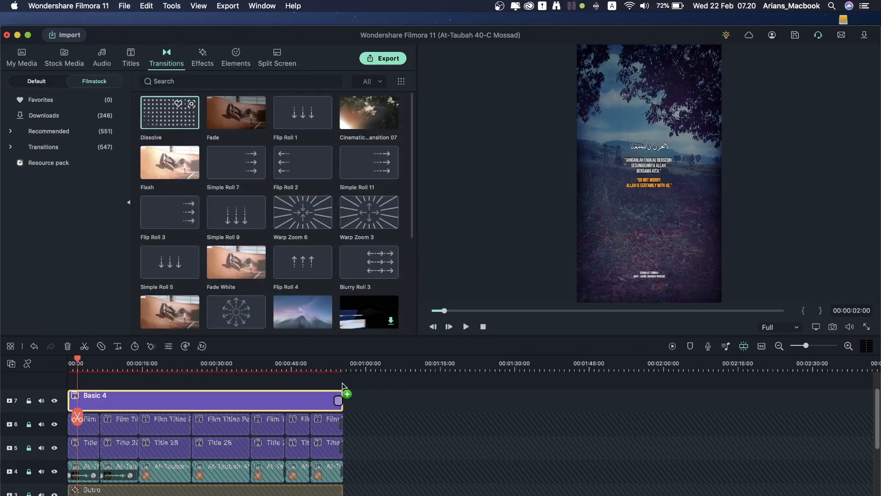
{"action": "left_click", "coordinate": [808, 345]}
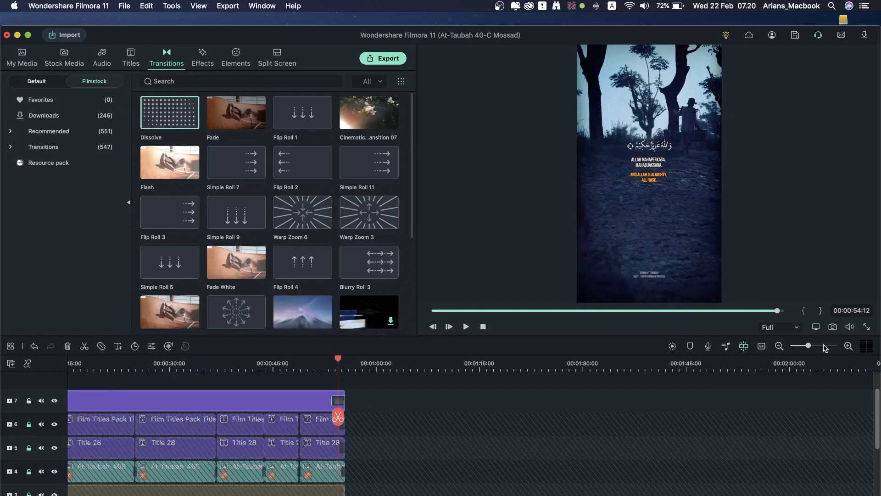
{"action": "left_click", "coordinate": [819, 345]}
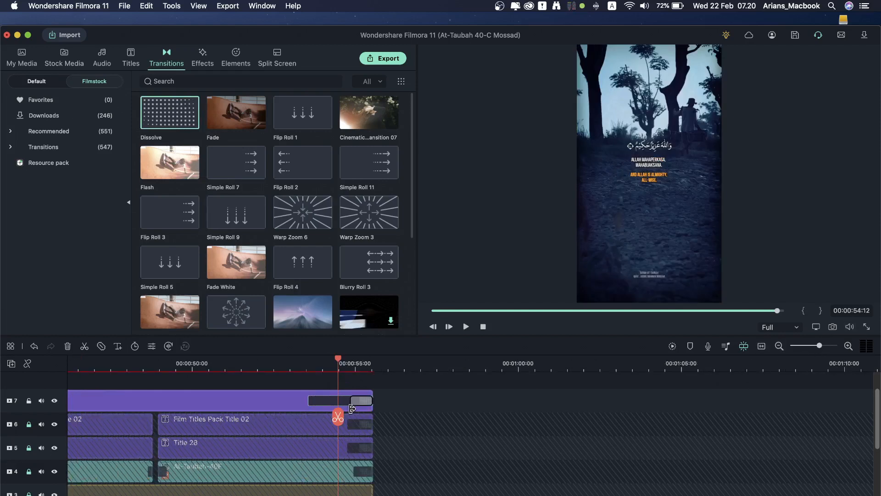
{"action": "left_click_drag", "start_coordinate": [352, 408], "coordinate": [349, 409]}
{"action": "left_click_drag", "start_coordinate": [819, 346], "coordinate": [802, 346]}
Step: Render a preview of the full timeline via File > Render Preview and check playback
{"action": "left_click", "coordinate": [140, 424]}
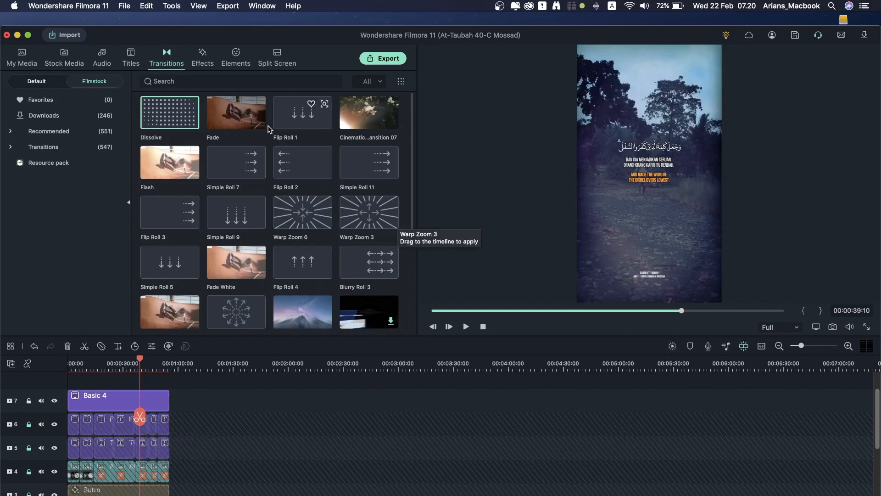
{"action": "left_click", "coordinate": [125, 6]}
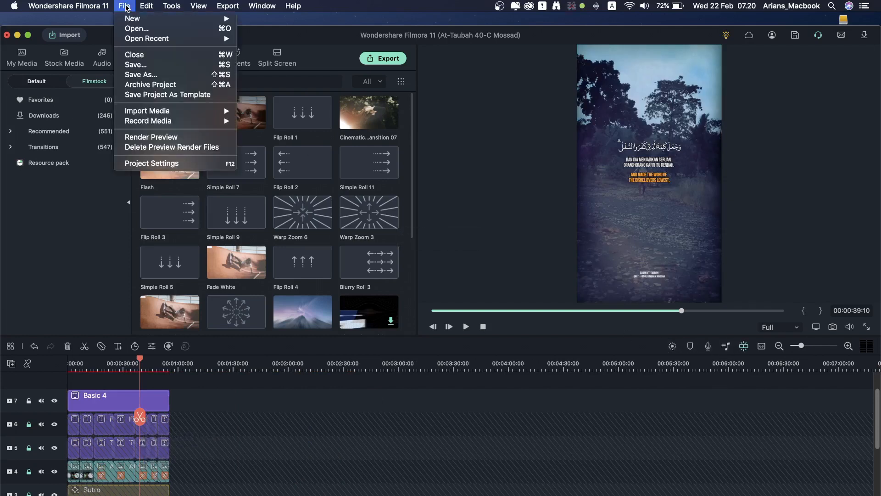
{"action": "left_click", "coordinate": [155, 136]}
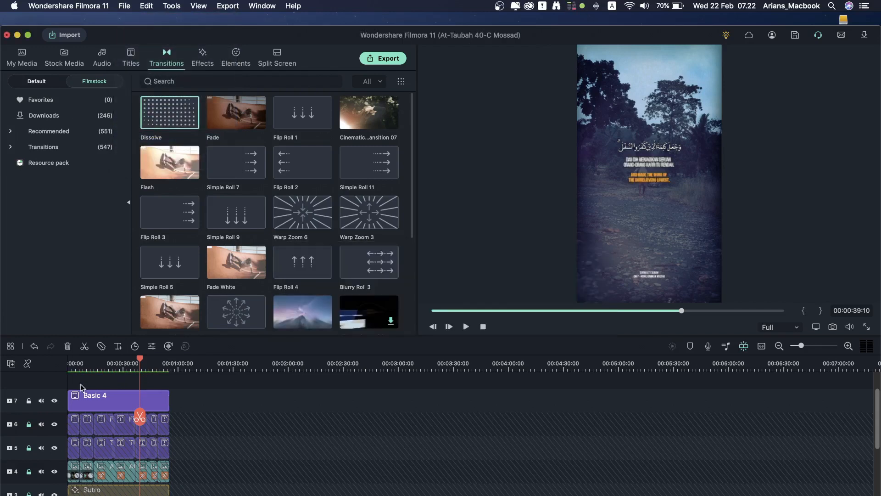
{"action": "left_click", "coordinate": [91, 370]}
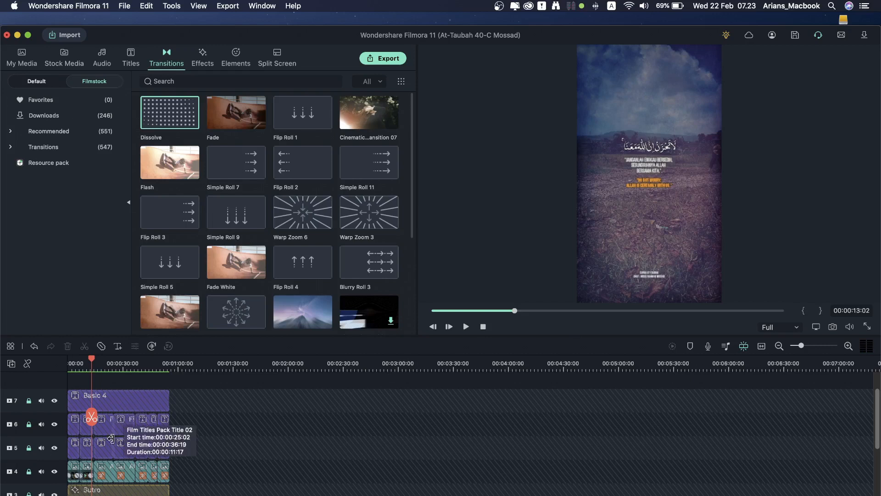
{"action": "scroll", "coordinate": [156, 458], "scroll_direction": "down", "scroll_amount": 3}
{"action": "scroll", "coordinate": [155, 458], "scroll_direction": "up", "scroll_amount": 3}
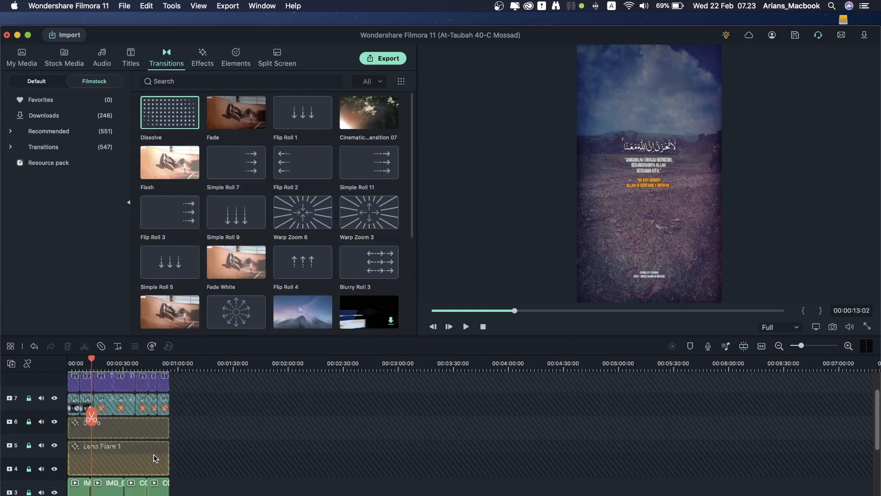
Step: Set up an MP4 export that saves to the Desktop, then bring up its encoding settings
{"action": "left_click", "coordinate": [384, 59]}
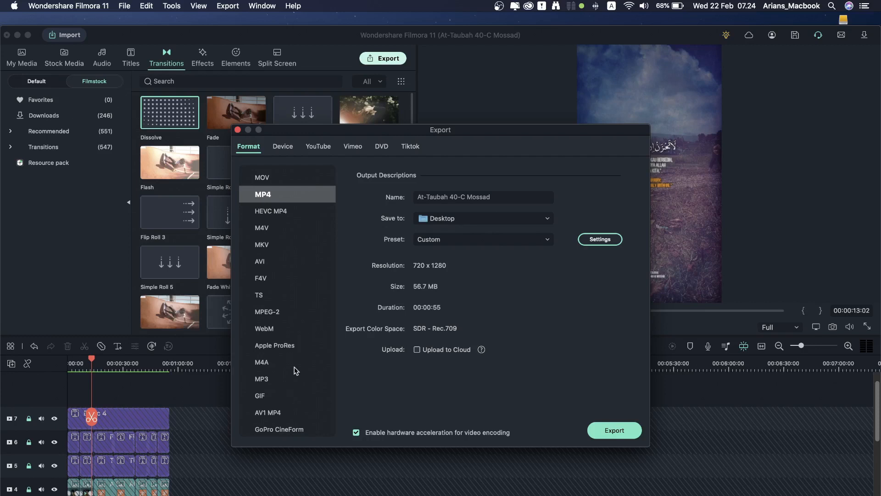
{"action": "left_click", "coordinate": [287, 149]}
{"action": "left_click", "coordinate": [480, 220]}
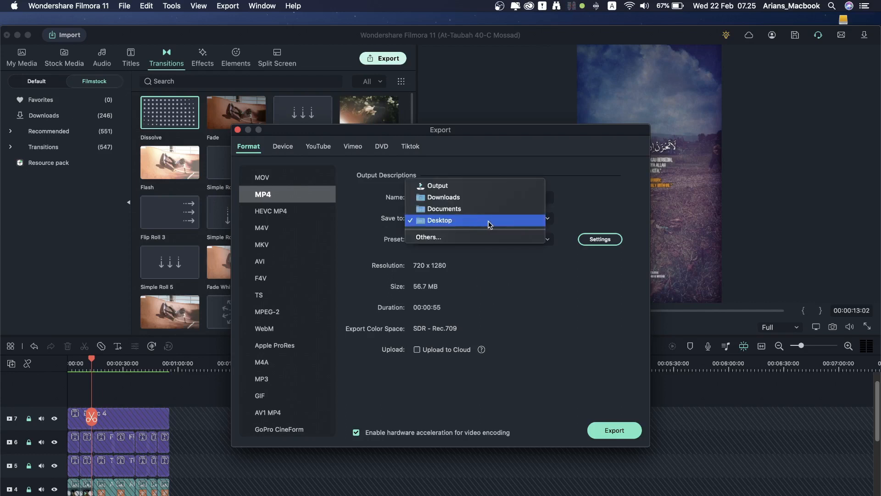
{"action": "left_click", "coordinate": [480, 221]}
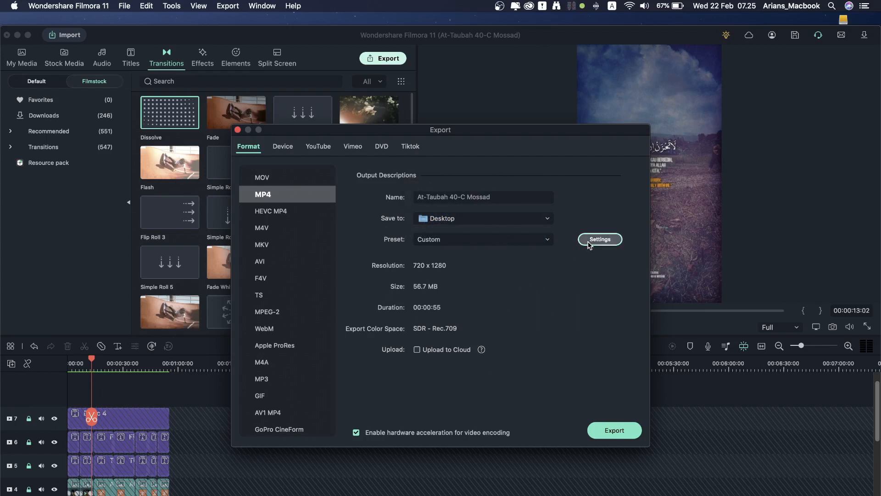
{"action": "left_click", "coordinate": [589, 244]}
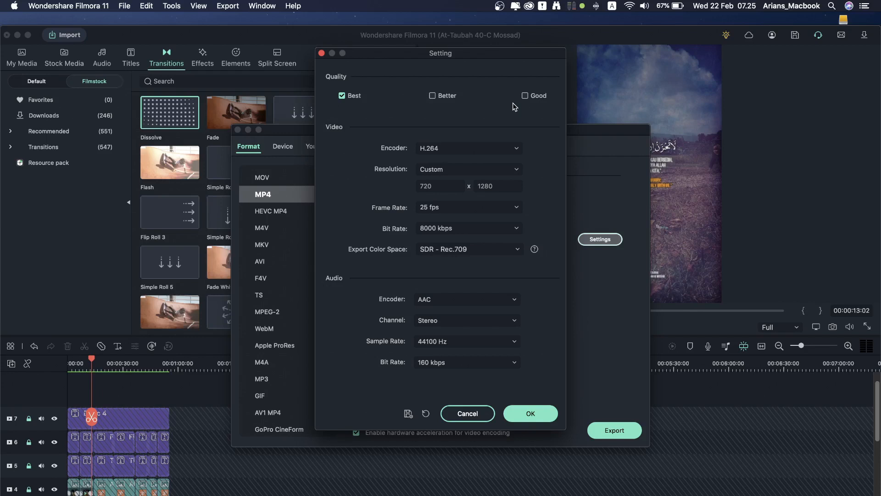
Step: Keep the custom 720 x 1280 resolution and 25 fps frame rate, and accept the settings
{"action": "left_click", "coordinate": [539, 418]}
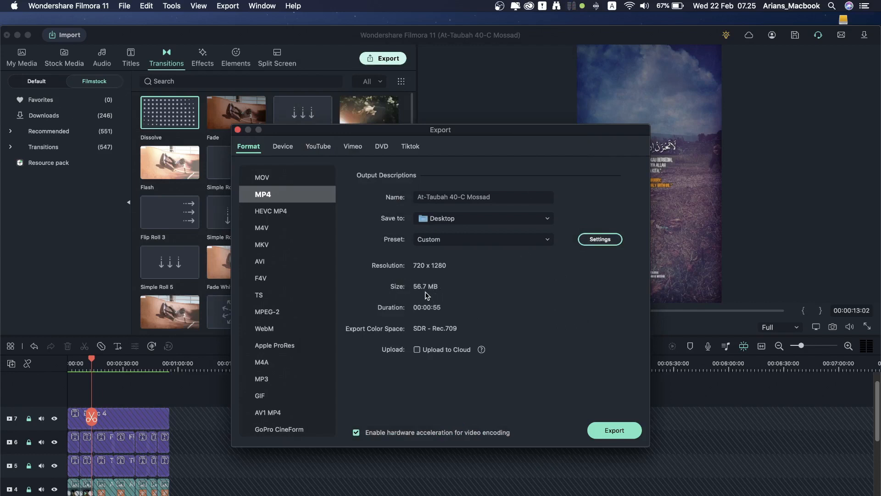
{"action": "left_click", "coordinate": [607, 242]}
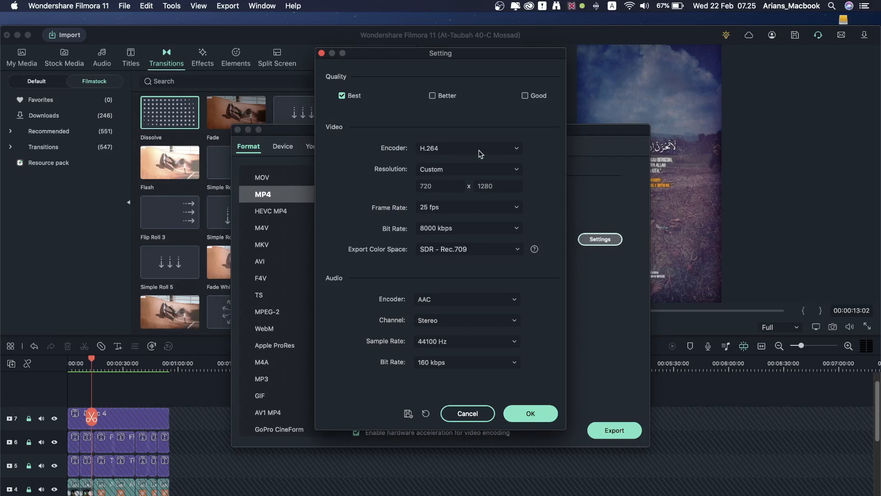
{"action": "left_click", "coordinate": [516, 170]}
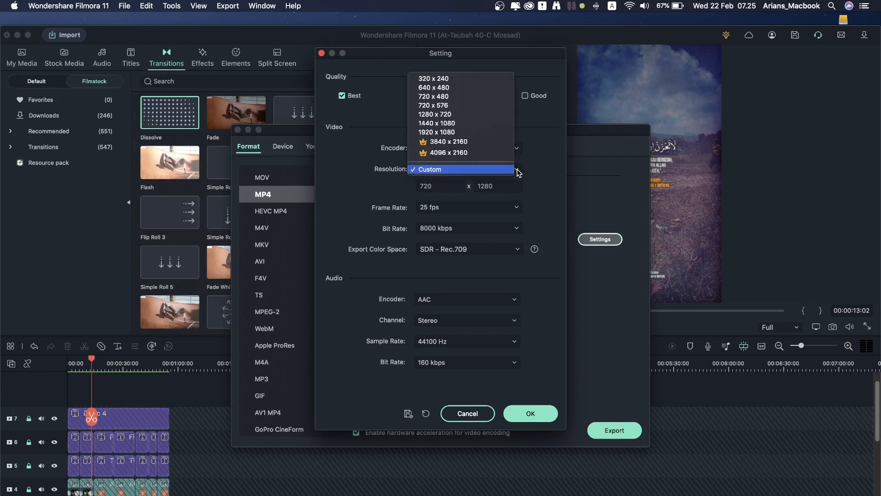
{"action": "left_click", "coordinate": [528, 158]}
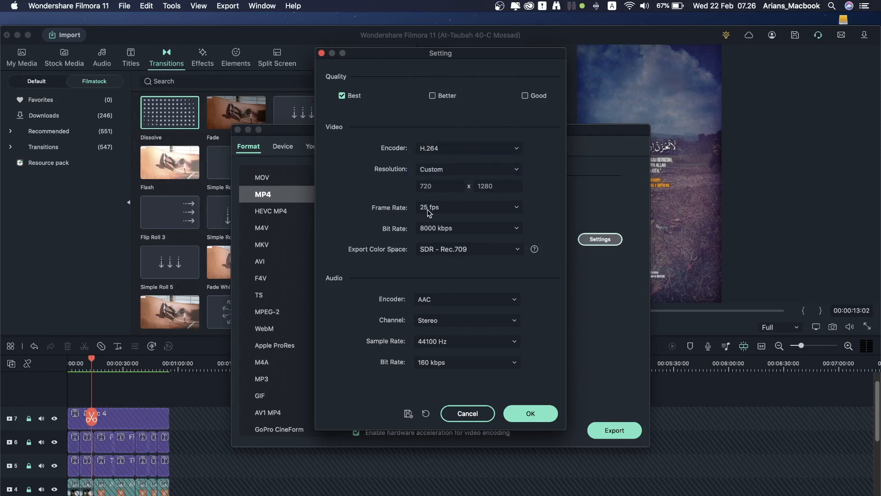
{"action": "left_click", "coordinate": [516, 211]}
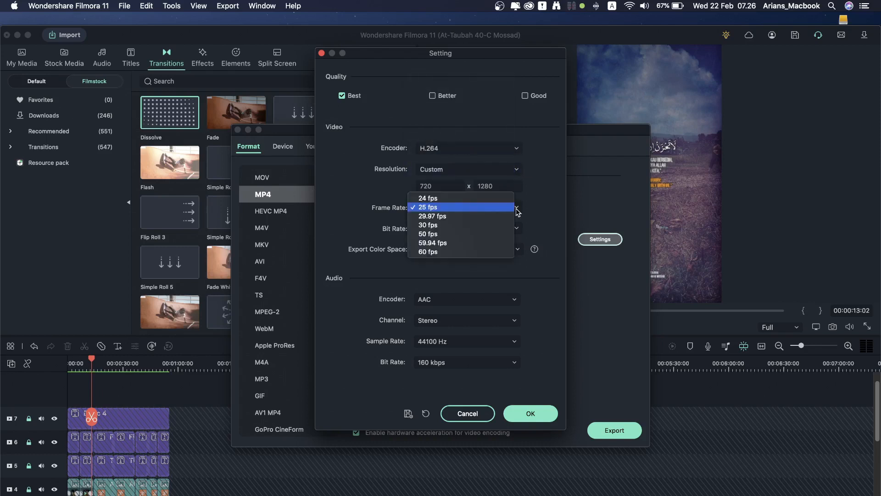
{"action": "left_click", "coordinate": [539, 205]}
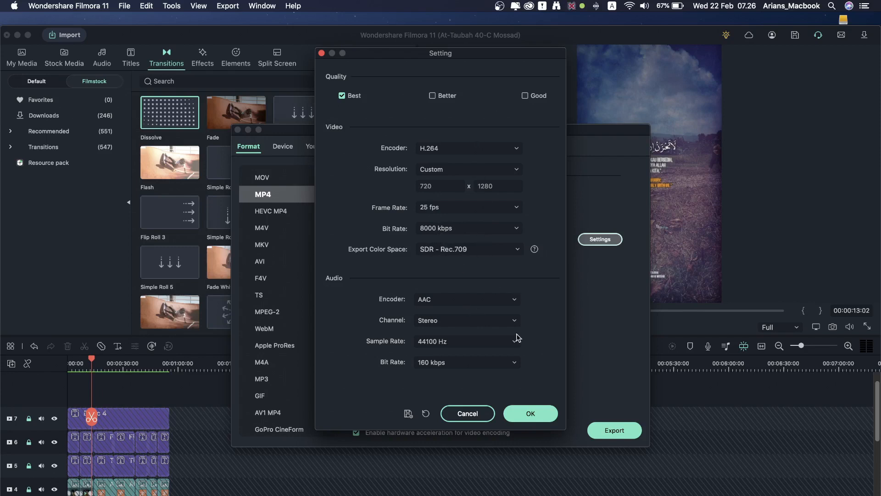
{"action": "left_click", "coordinate": [544, 413]}
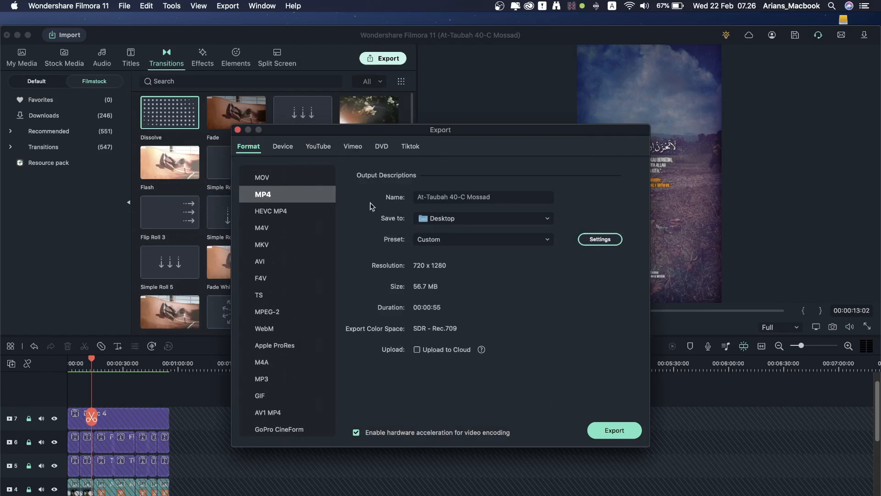
Step: Export the video as At-Taubah 40-C Mossad.mp4 and dismiss the Congratulations message
{"action": "left_click", "coordinate": [617, 430]}
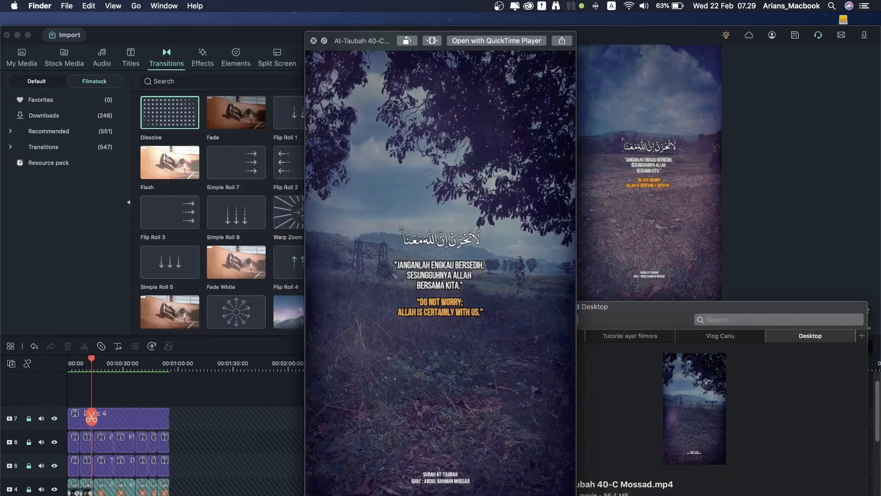
{"action": "left_click", "coordinate": [515, 225]}
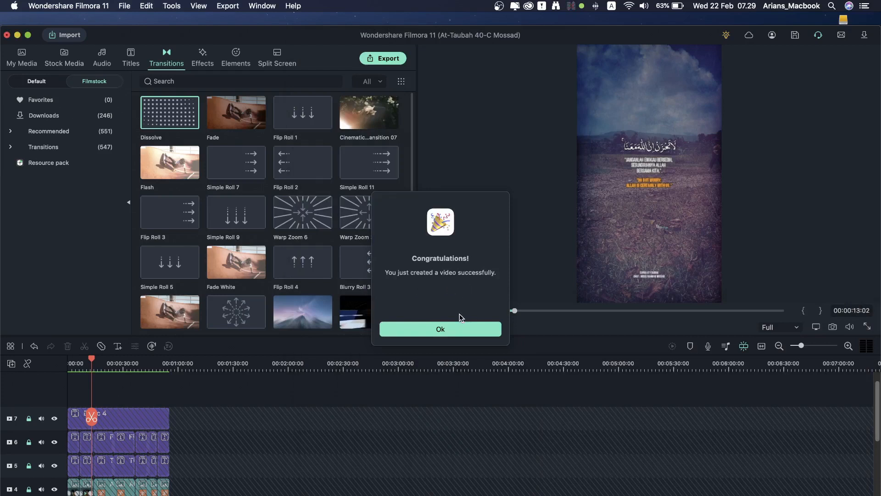
{"action": "left_click", "coordinate": [449, 330]}
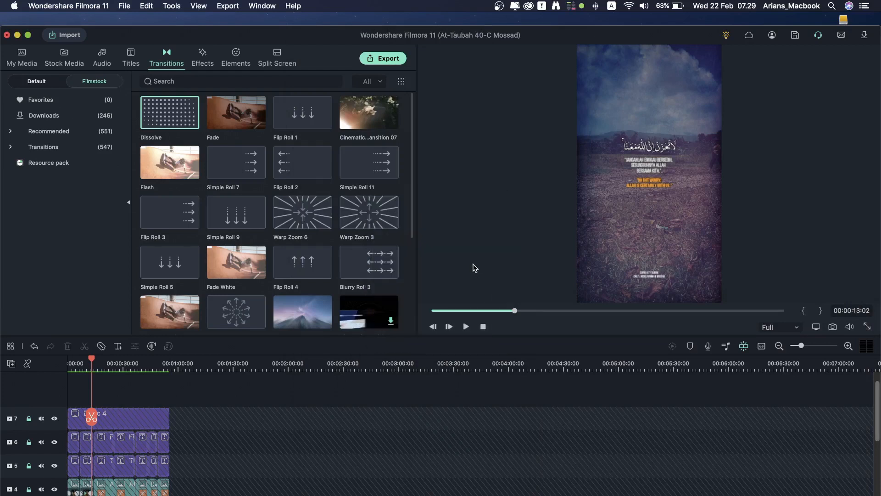